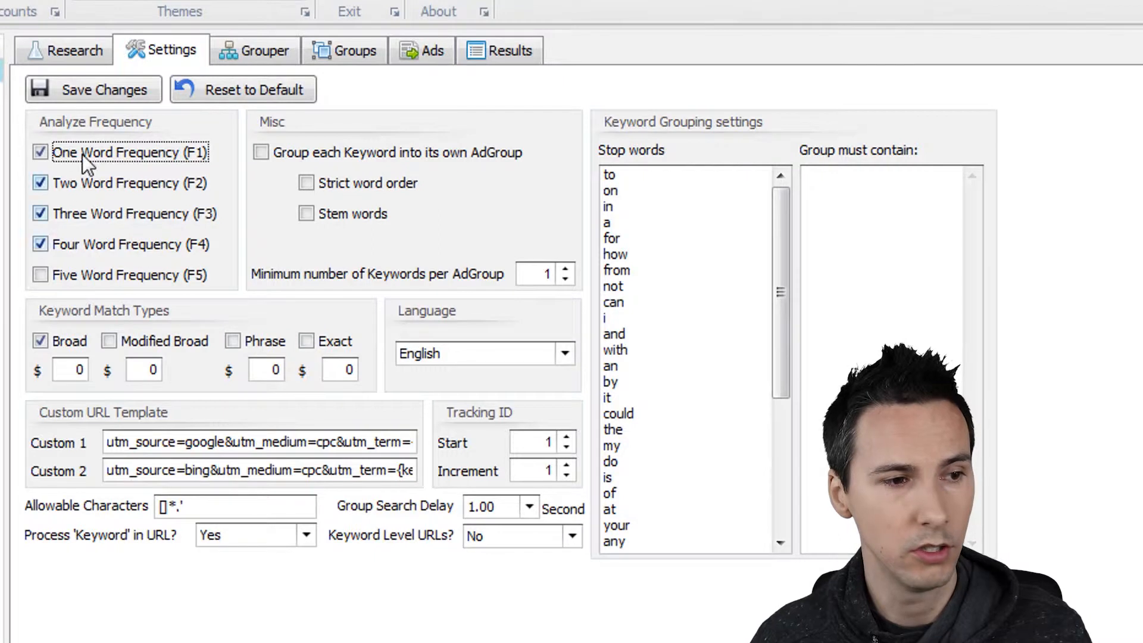
- Turn off the Four Word Frequency analysis and look through the stop words used for keyword grouping
{"action": "left_click", "coordinate": [113, 245]}
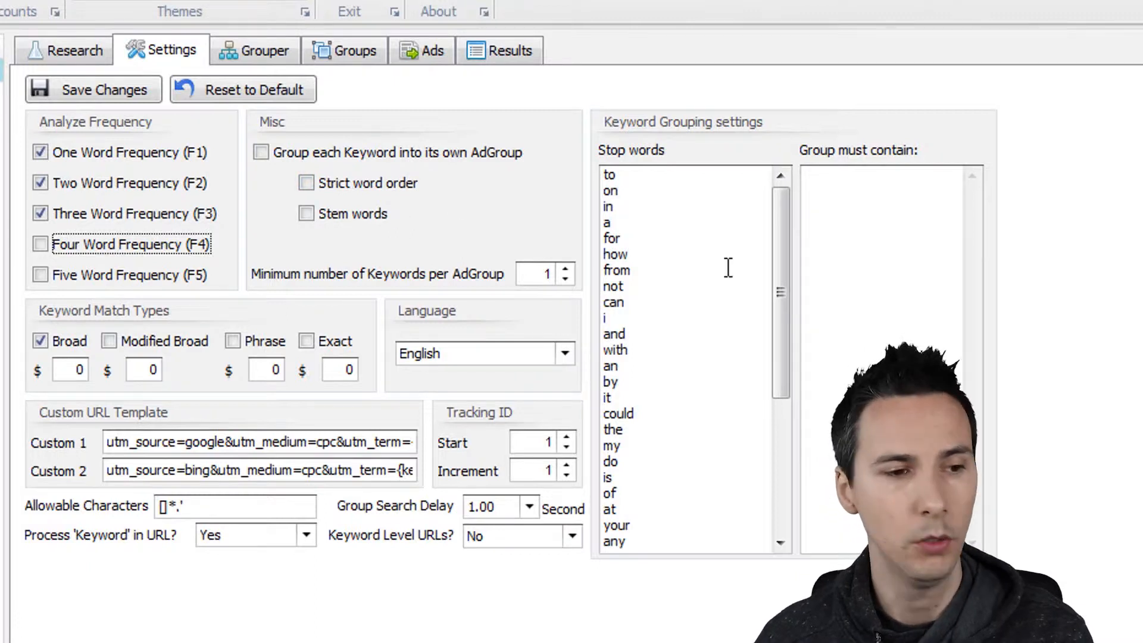
{"action": "left_click_drag", "start_coordinate": [784, 238], "coordinate": [789, 209]}
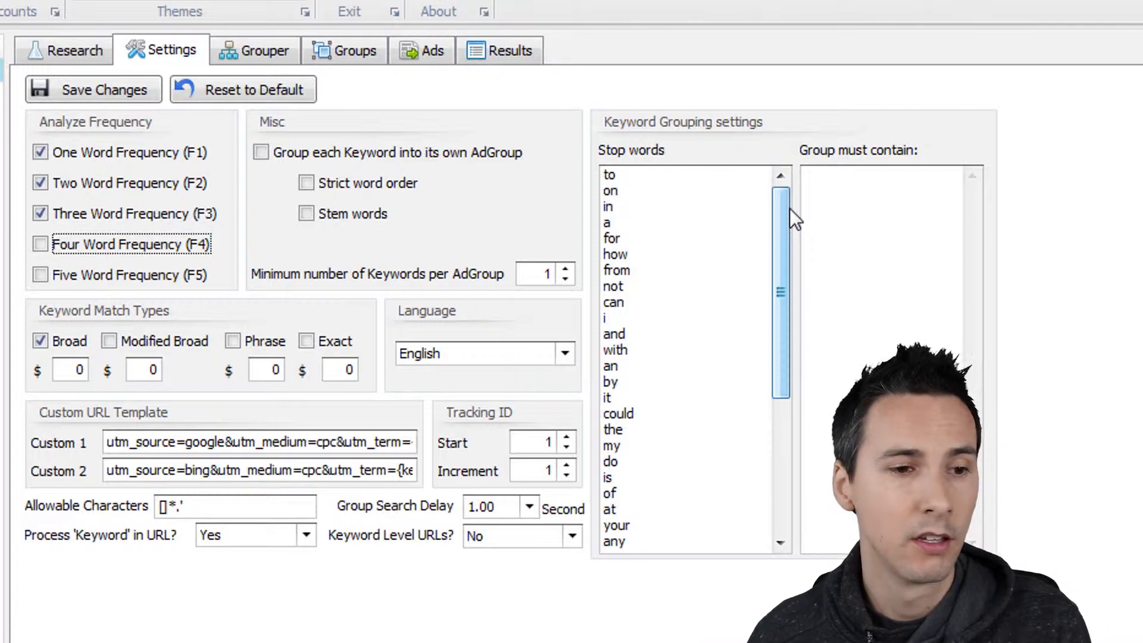
{"action": "left_click_drag", "start_coordinate": [780, 232], "coordinate": [801, 200]}
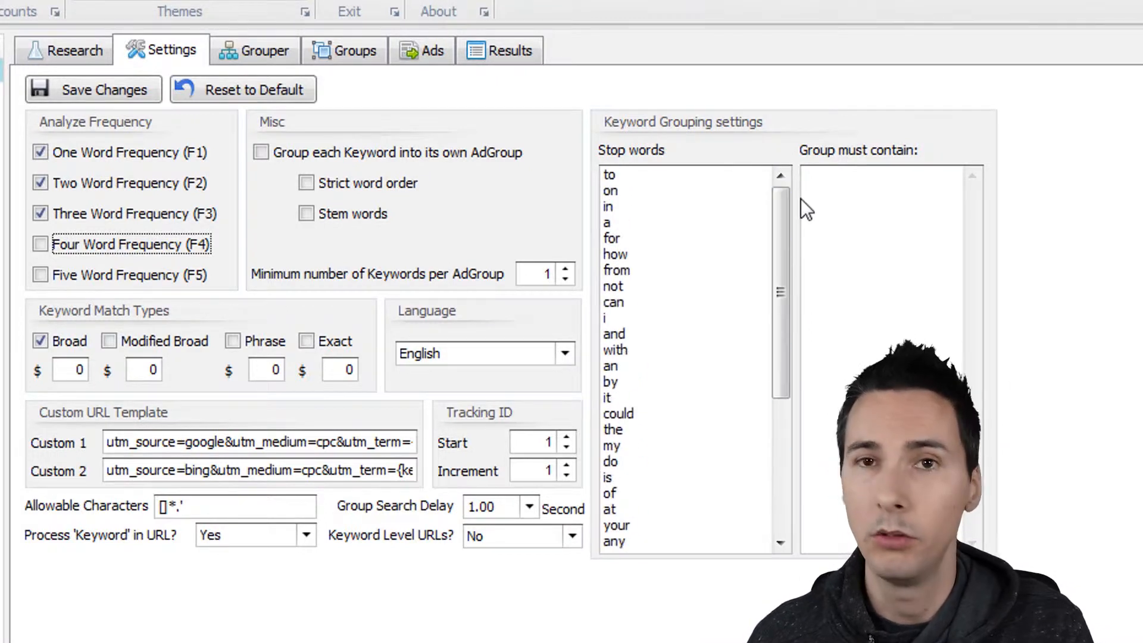
{"action": "left_click", "coordinate": [714, 238]}
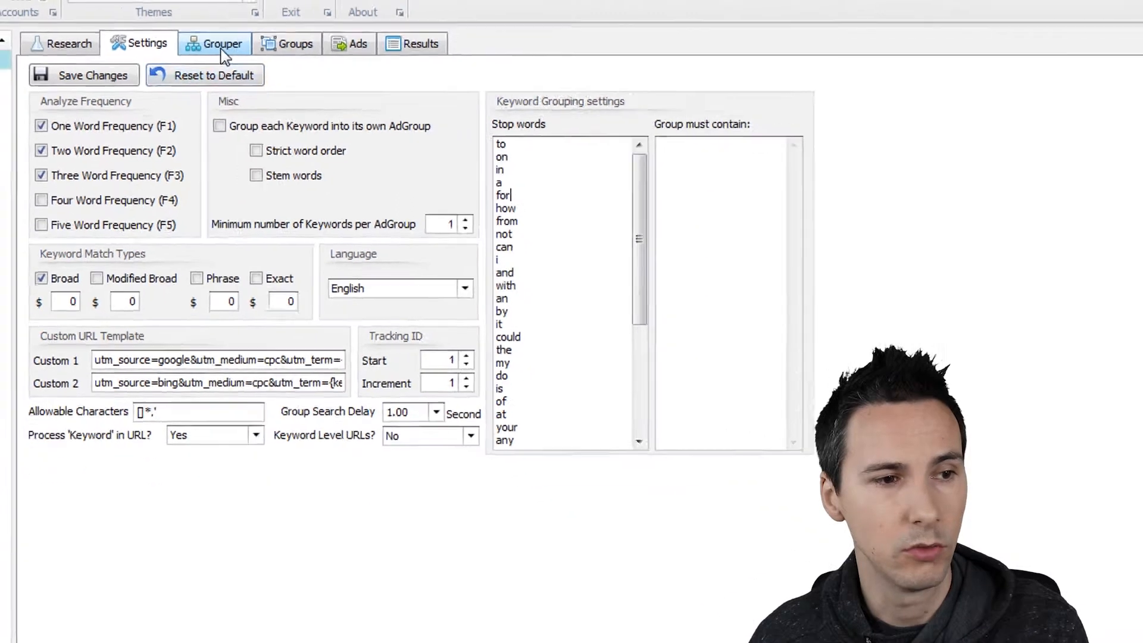
- Fill the research keyword lists: car, boat, motorcycle and home in the first, "insurance" in the second, "in" in the third
{"action": "left_click", "coordinate": [250, 52]}
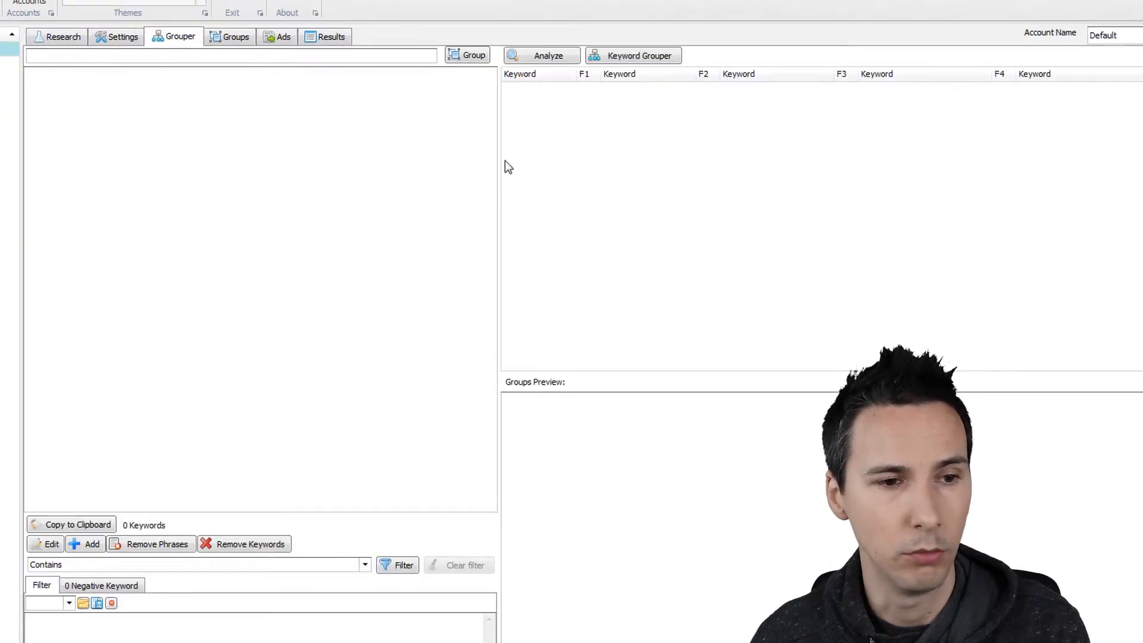
{"action": "left_click", "coordinate": [77, 41]}
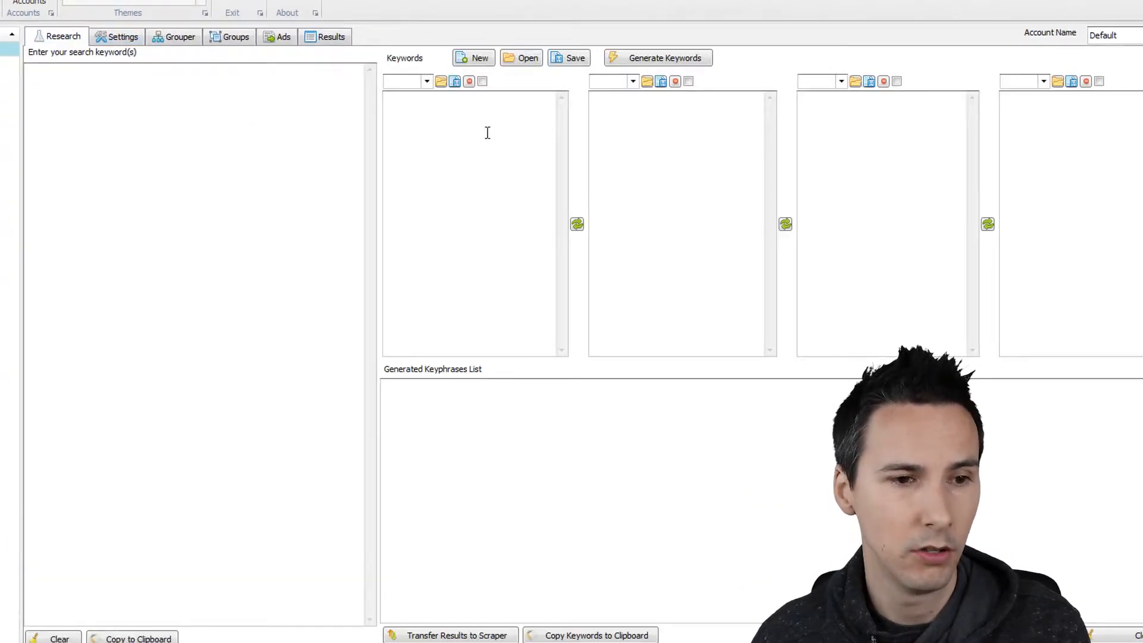
{"action": "left_click", "coordinate": [533, 166]}
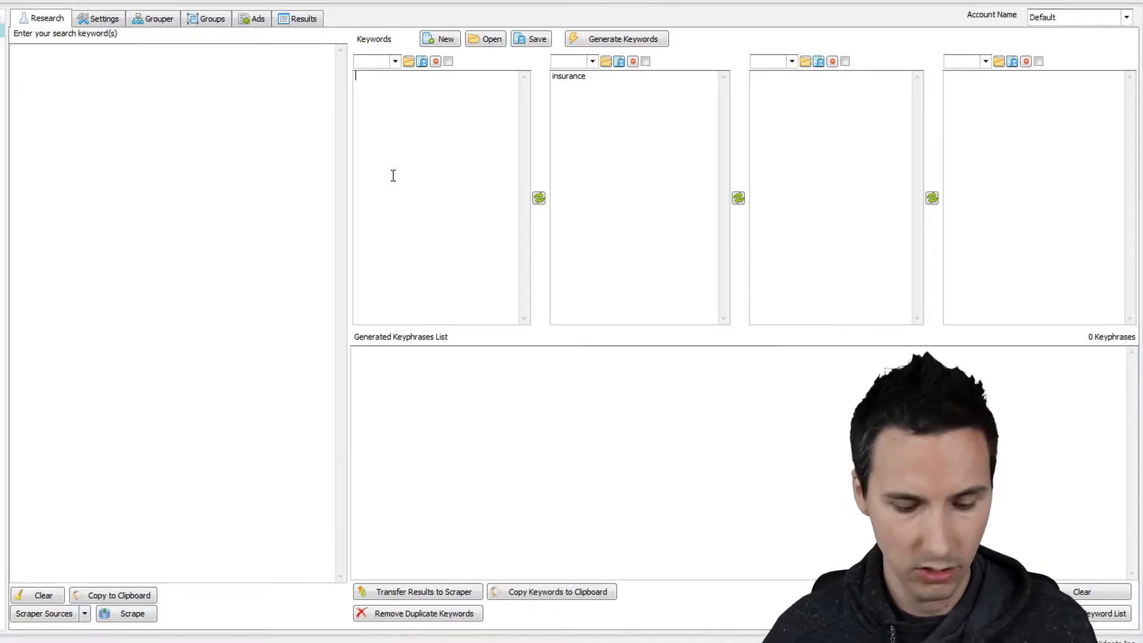
{"action": "type", "text": "car"}
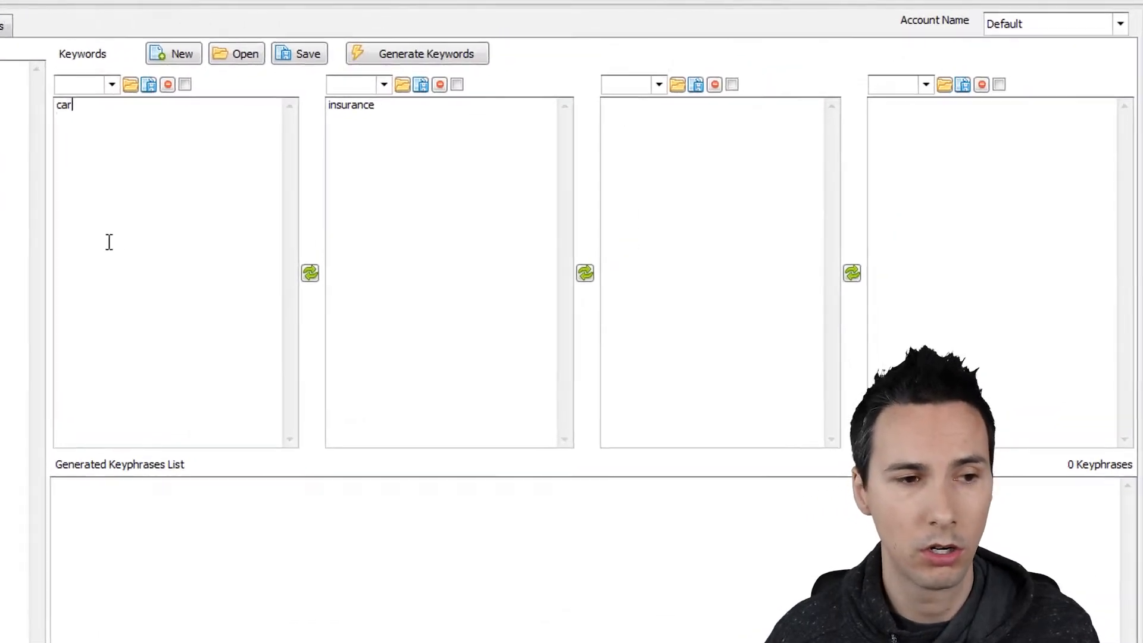
{"action": "key", "text": "Return"}
{"action": "type", "text": "boat"}
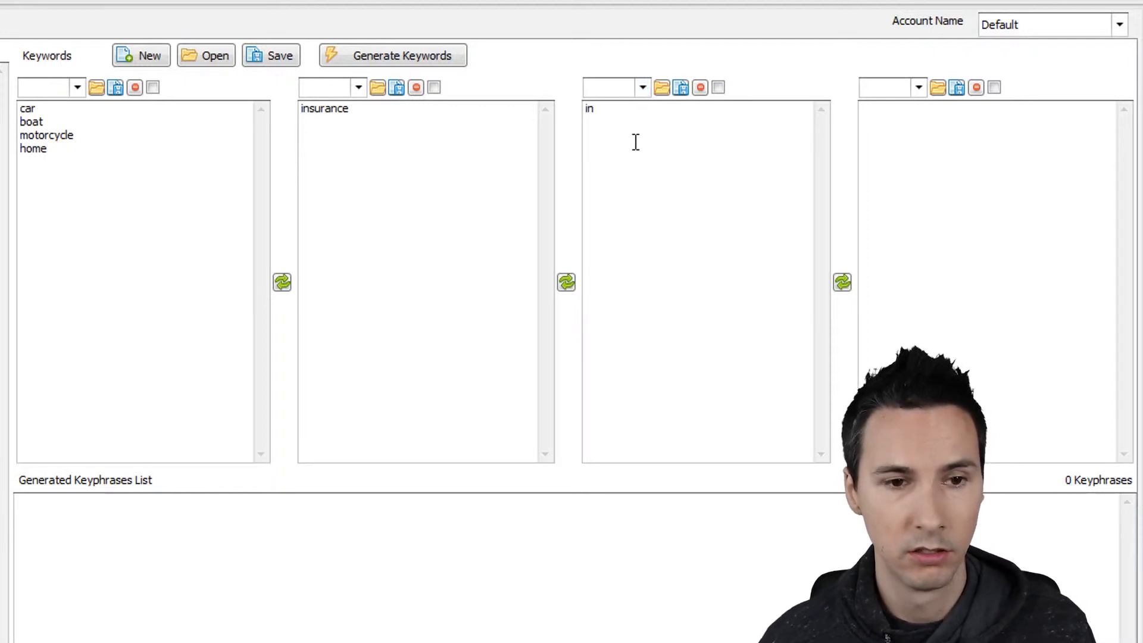
- Load the US Cities preset into the fourth keyword list and generate the combined keyphrases
{"action": "left_click", "coordinate": [918, 88]}
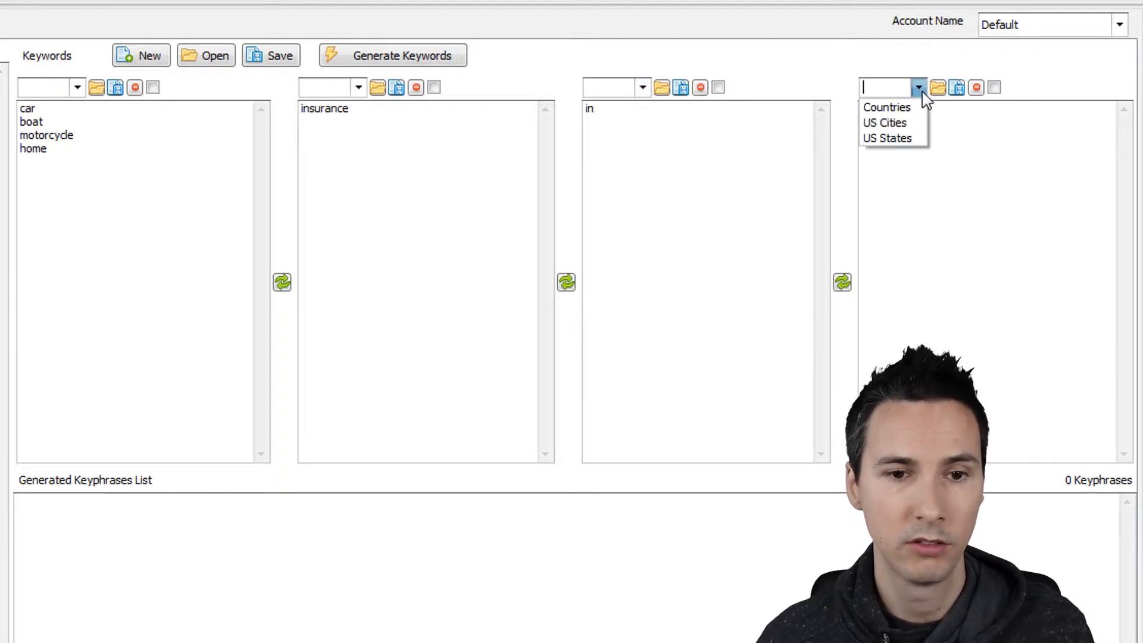
{"action": "left_click", "coordinate": [909, 123]}
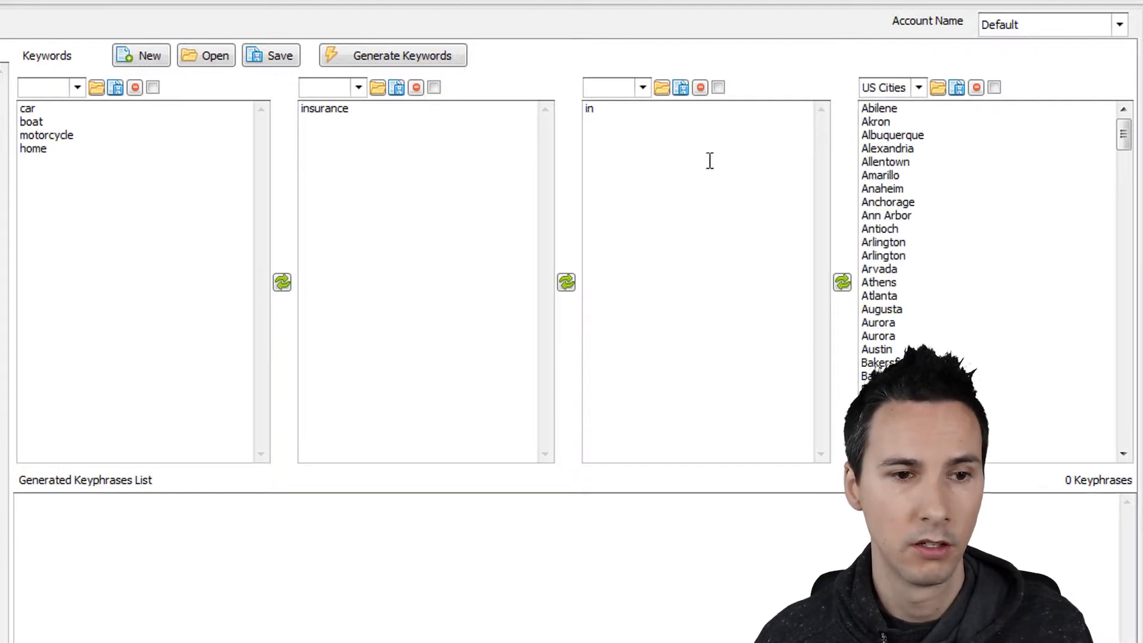
{"action": "left_click", "coordinate": [441, 54]}
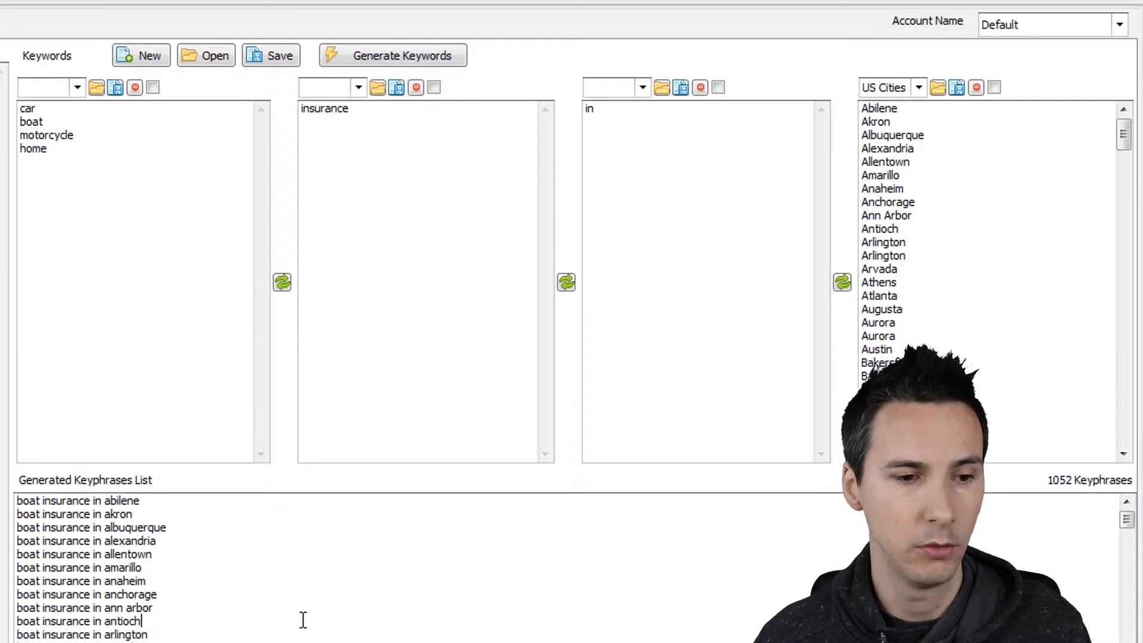
{"action": "scroll", "coordinate": [302, 620], "scroll_direction": "down", "scroll_amount": 20}
{"action": "scroll", "coordinate": [302, 619], "scroll_direction": "down", "scroll_amount": 20}
{"action": "scroll", "coordinate": [303, 620], "scroll_direction": "up", "scroll_amount": 20}
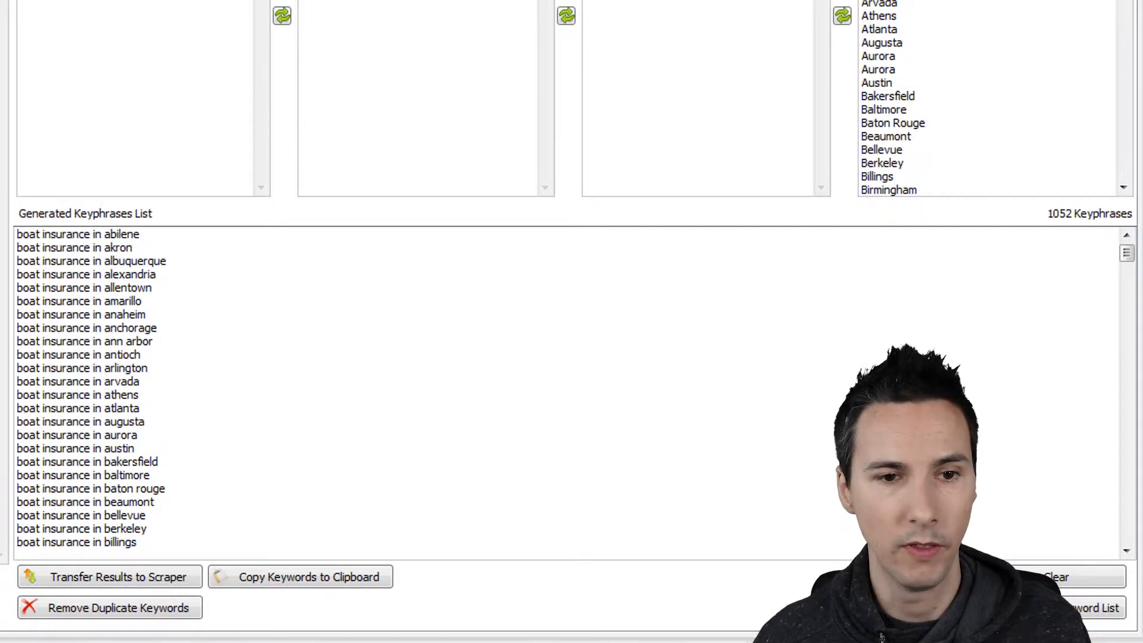
- Generate further keyphrases with the third list ("in") excluded, and add all generated keyphrases to the main keyword list
{"action": "left_click", "coordinate": [718, 112]}
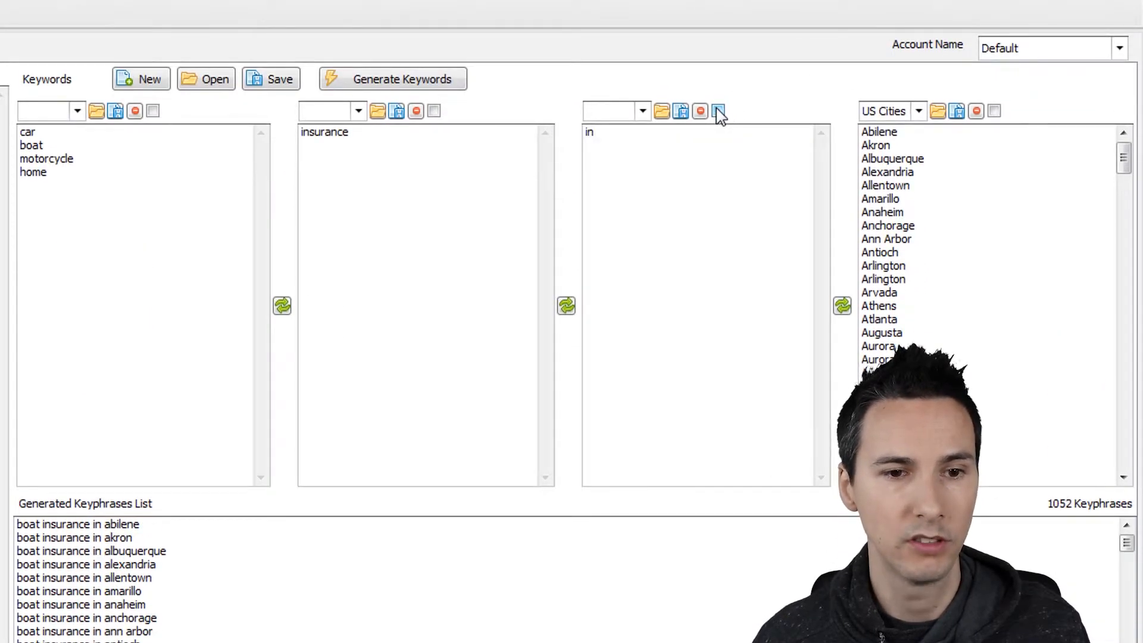
{"action": "left_click", "coordinate": [718, 112]}
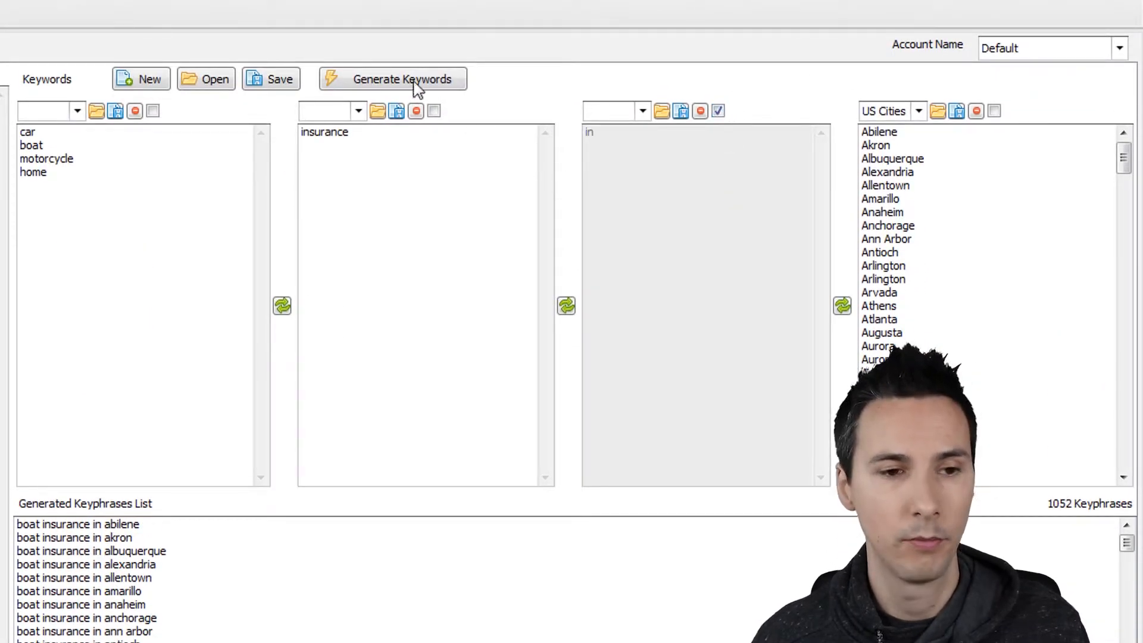
{"action": "left_click", "coordinate": [411, 82]}
{"action": "scroll", "coordinate": [263, 597], "scroll_direction": "down", "scroll_amount": 20}
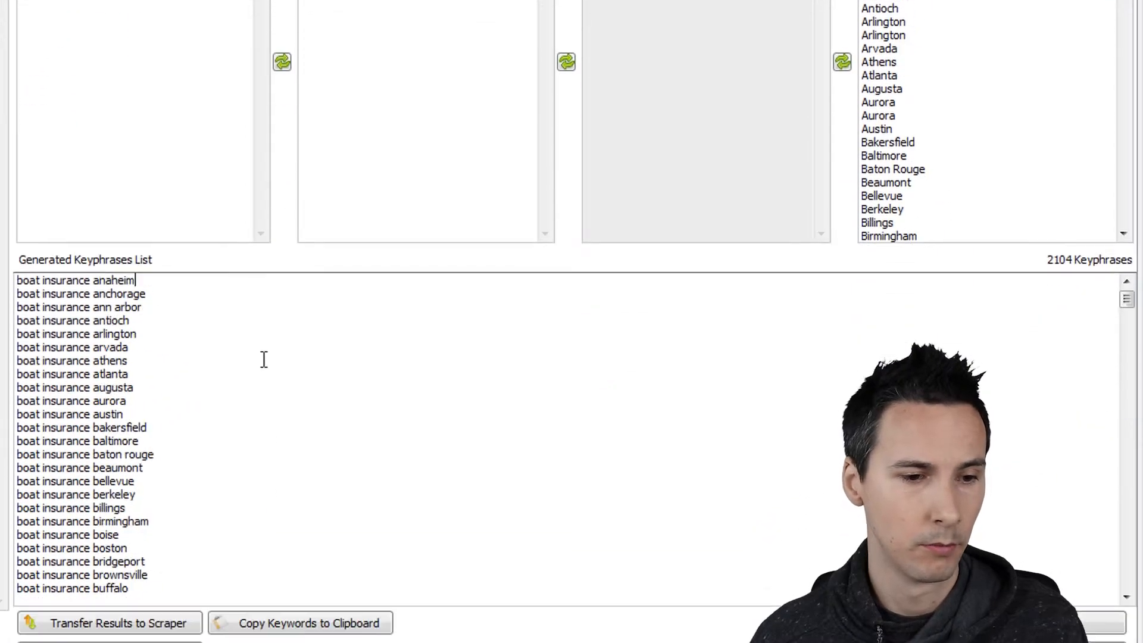
{"action": "scroll", "coordinate": [263, 290], "scroll_direction": "up", "scroll_amount": 20}
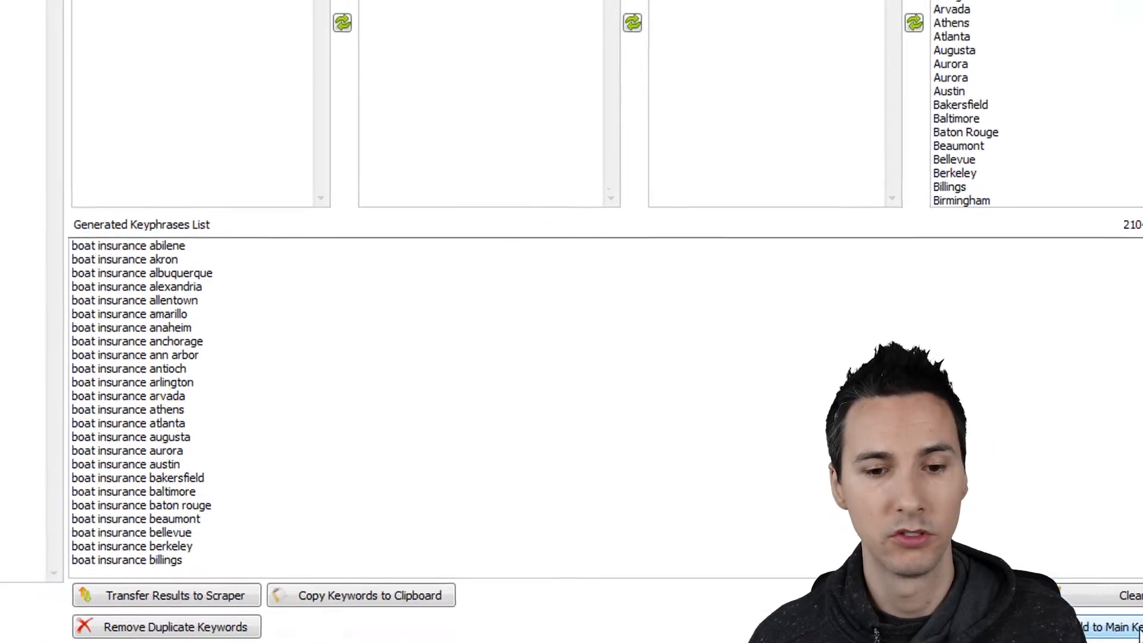
{"action": "left_click", "coordinate": [1065, 588]}
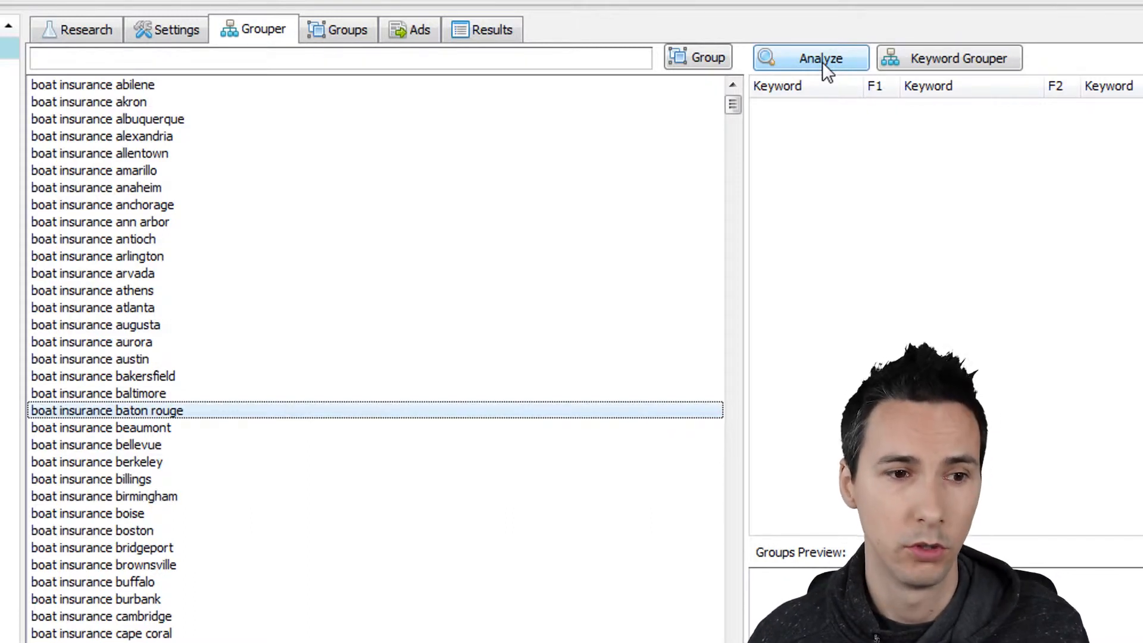
- Analyze the keywords' word frequencies and preview the groups for "insurance", the boat, car, home and motorcycle insurance phrases, and "insurance new"
{"action": "left_click", "coordinate": [822, 62]}
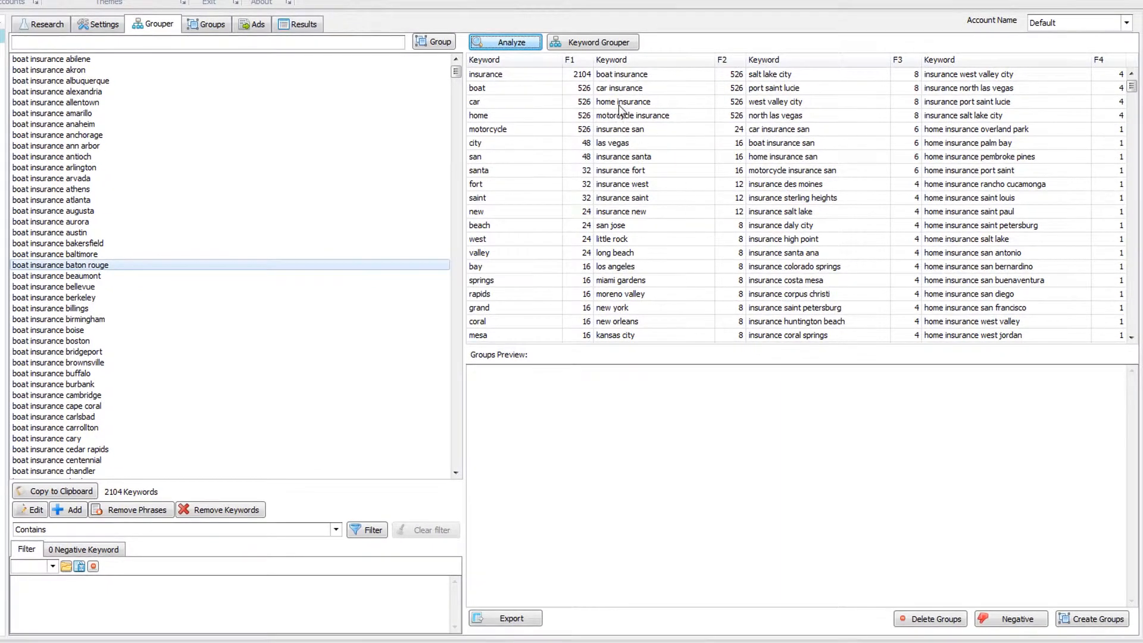
{"action": "left_click", "coordinate": [542, 76]}
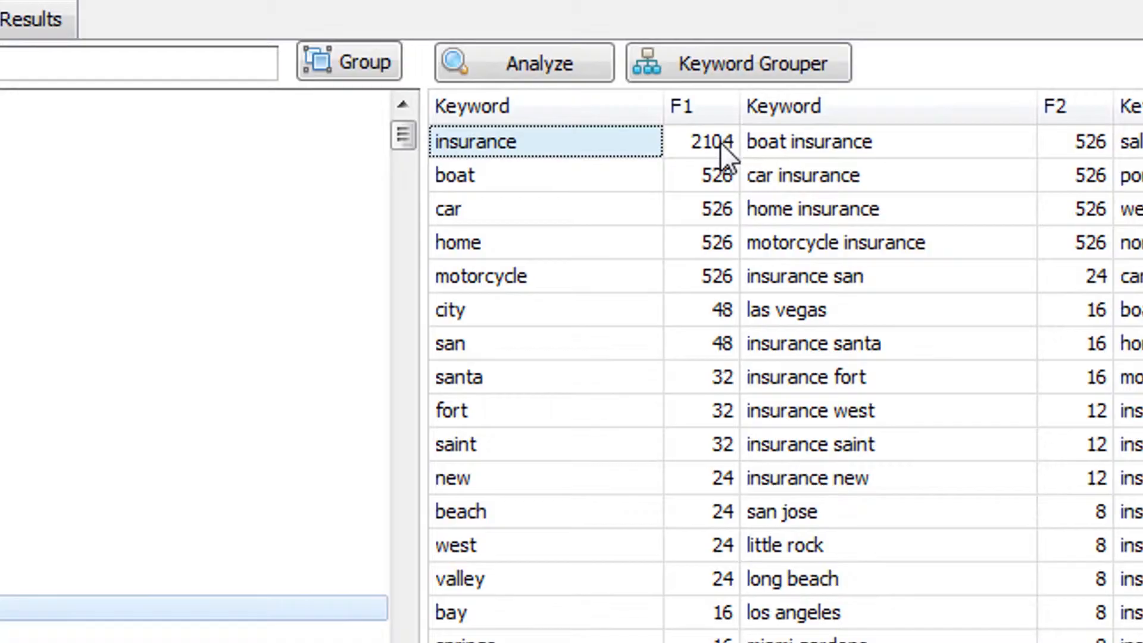
{"action": "left_click", "coordinate": [582, 75]}
{"action": "left_click", "coordinate": [635, 142]}
{"action": "left_click", "coordinate": [221, 212]}
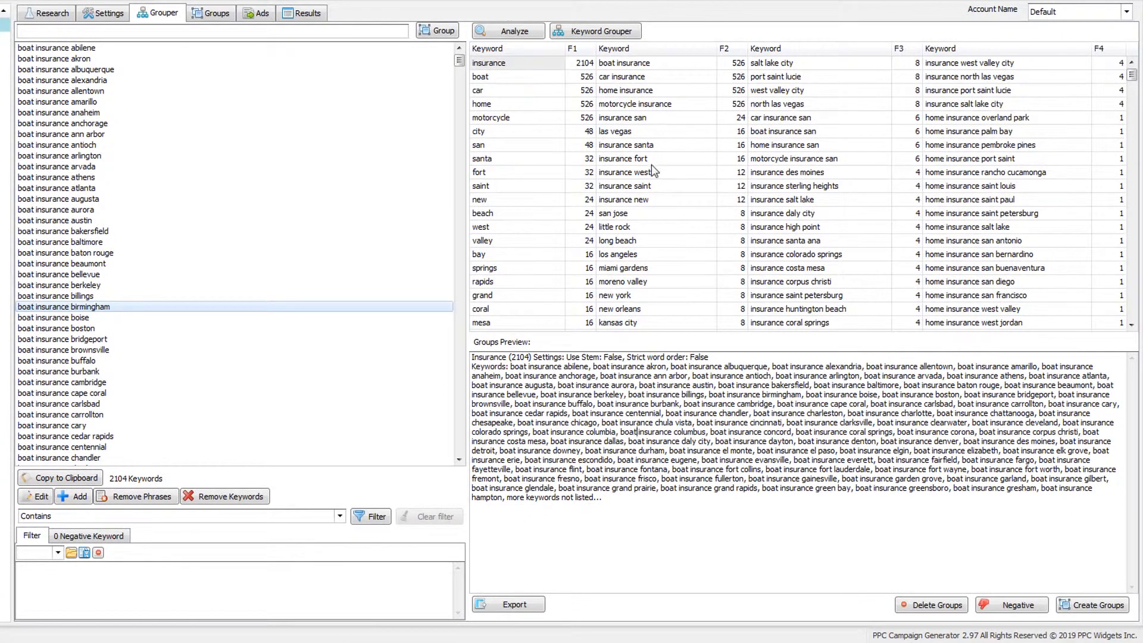
{"action": "left_click_drag", "start_coordinate": [651, 63], "coordinate": [655, 103]}
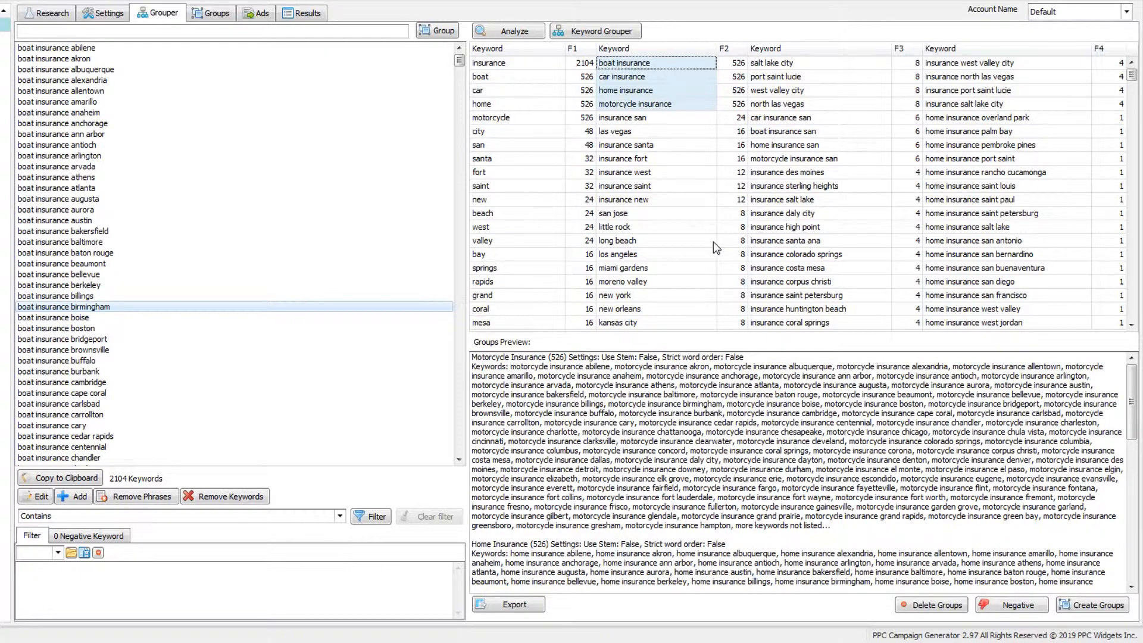
{"action": "left_click", "coordinate": [660, 200]}
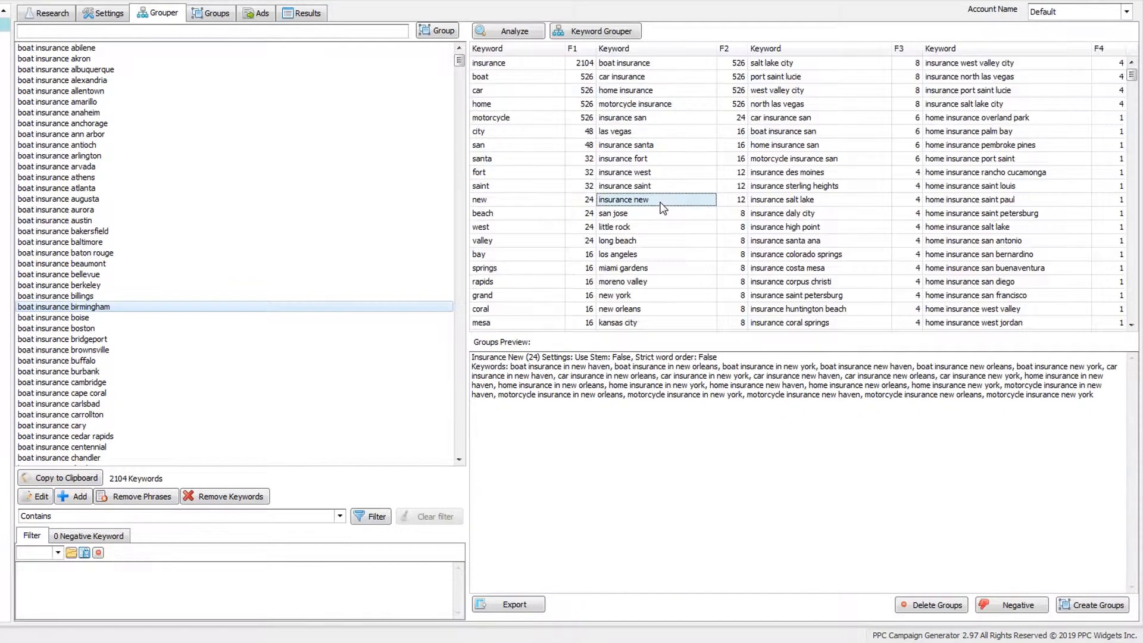
- Copy all city names from the US Cities list in the keyword research lists
{"action": "left_click", "coordinate": [121, 14]}
{"action": "left_click", "coordinate": [69, 12]}
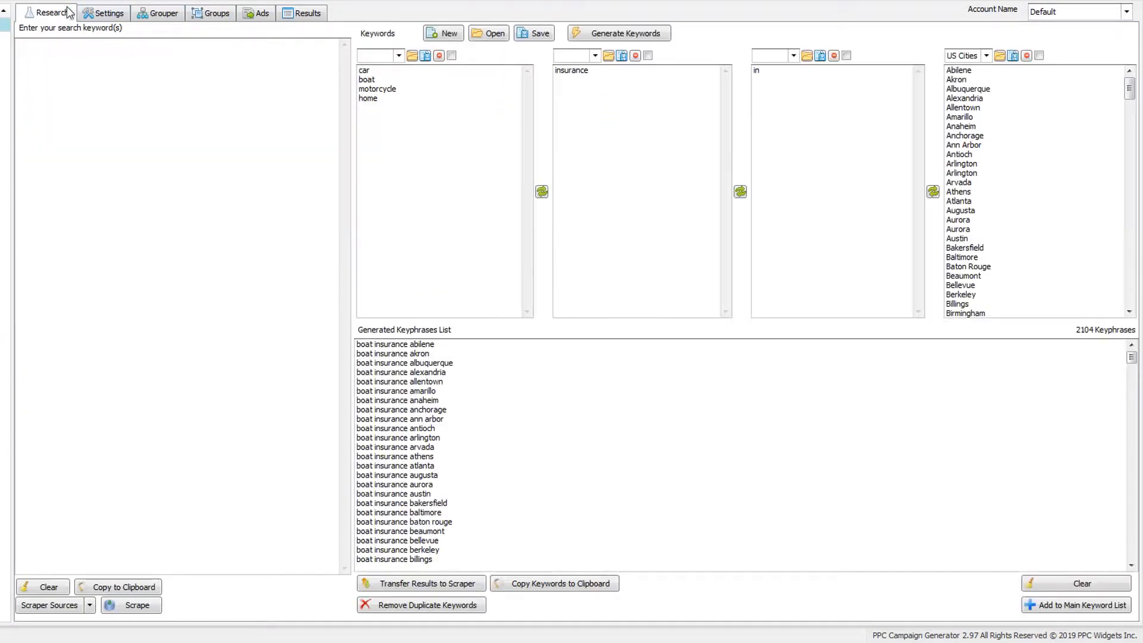
{"action": "key", "text": "ctrl+a"}
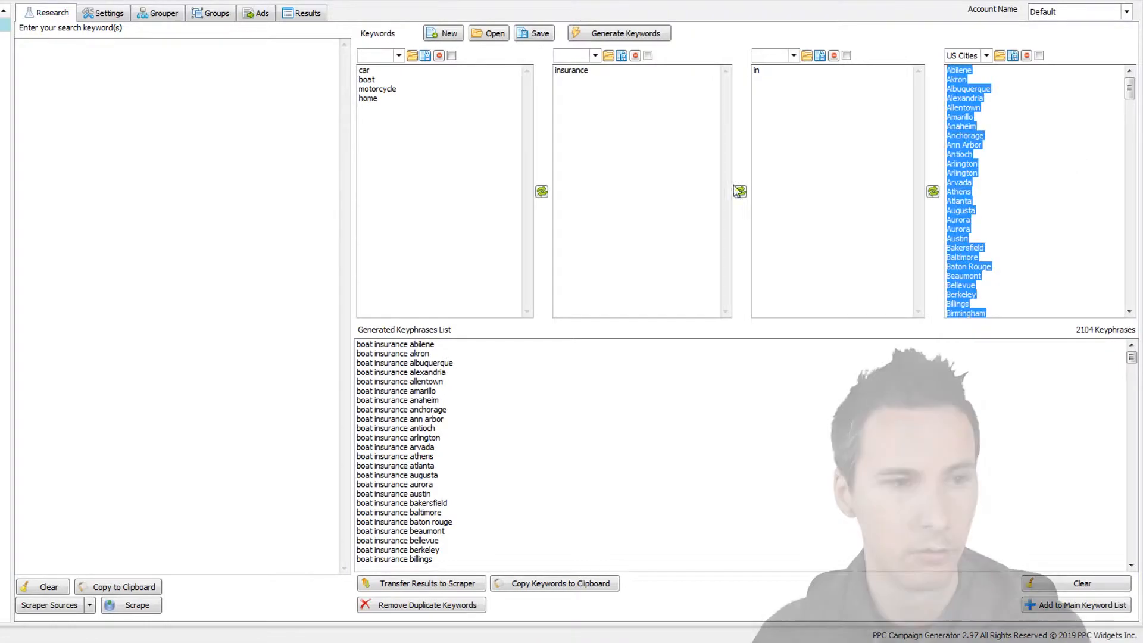
{"action": "left_click", "coordinate": [1062, 207]}
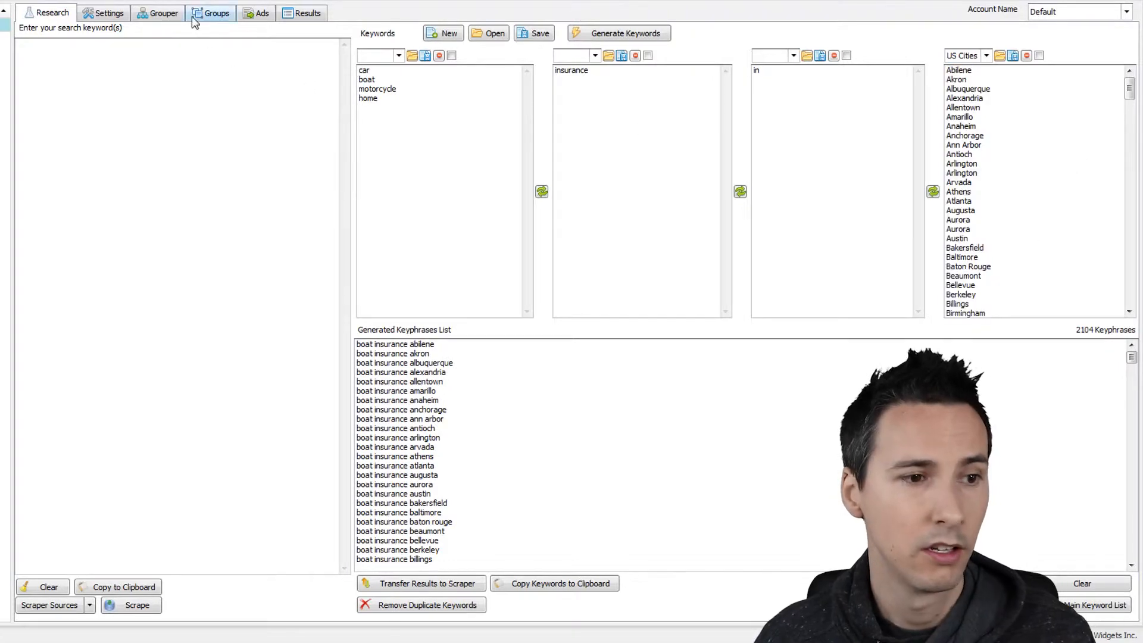
- Open the Keyword Grouper for the main keyword list and add the copied city names as common themes
{"action": "left_click", "coordinate": [161, 13]}
{"action": "left_click", "coordinate": [595, 34]}
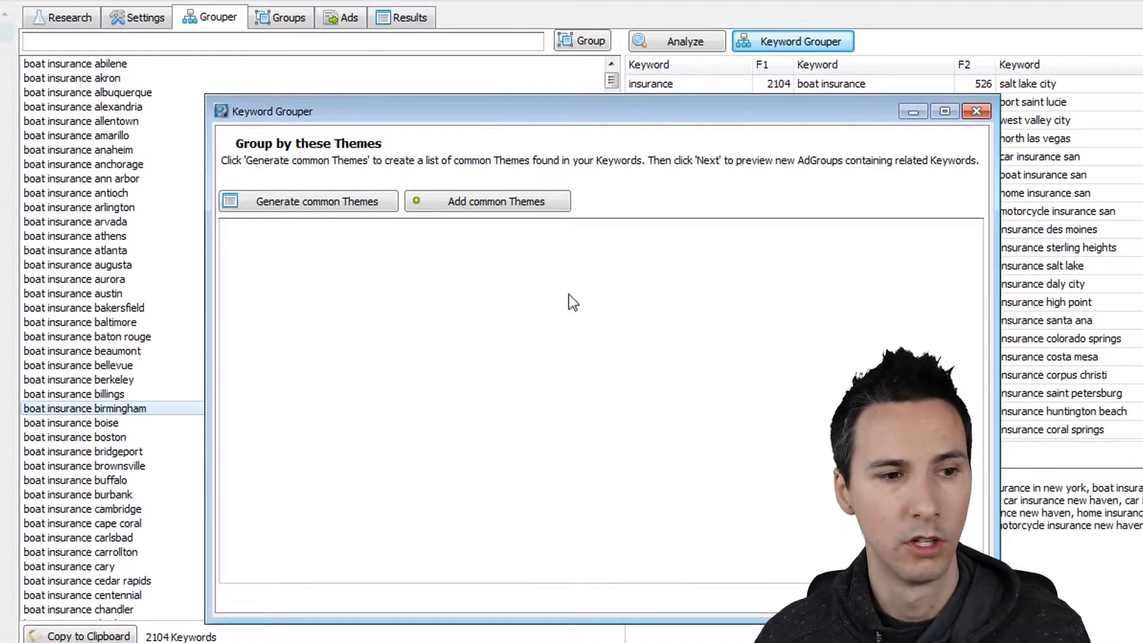
{"action": "left_click", "coordinate": [466, 201]}
{"action": "key", "text": "ctrl+v"}
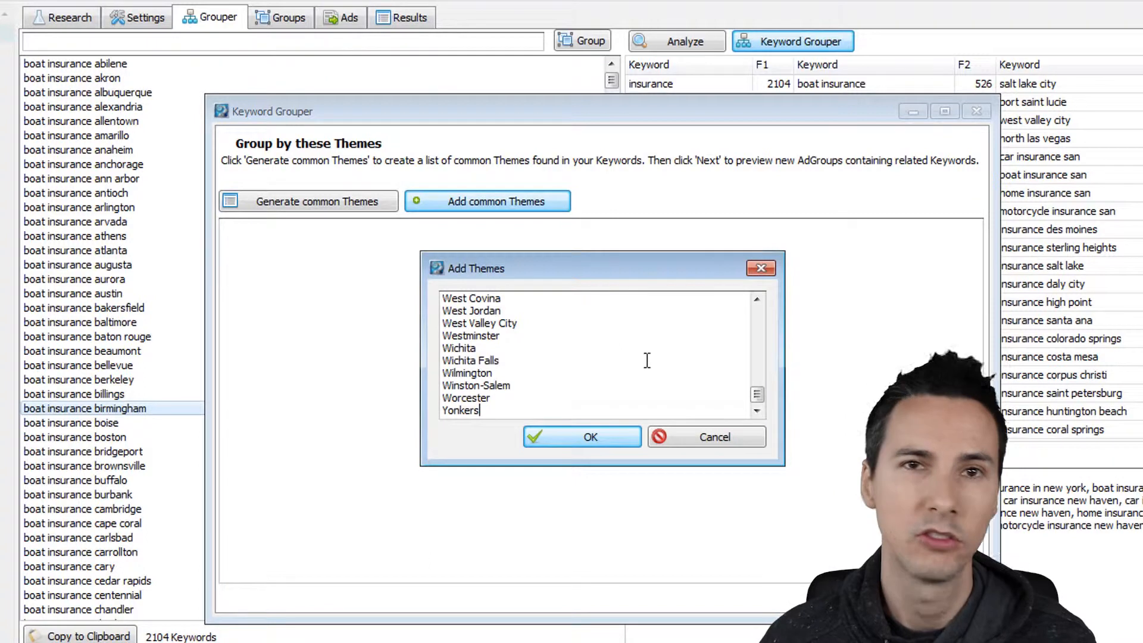
{"action": "left_click", "coordinate": [612, 446]}
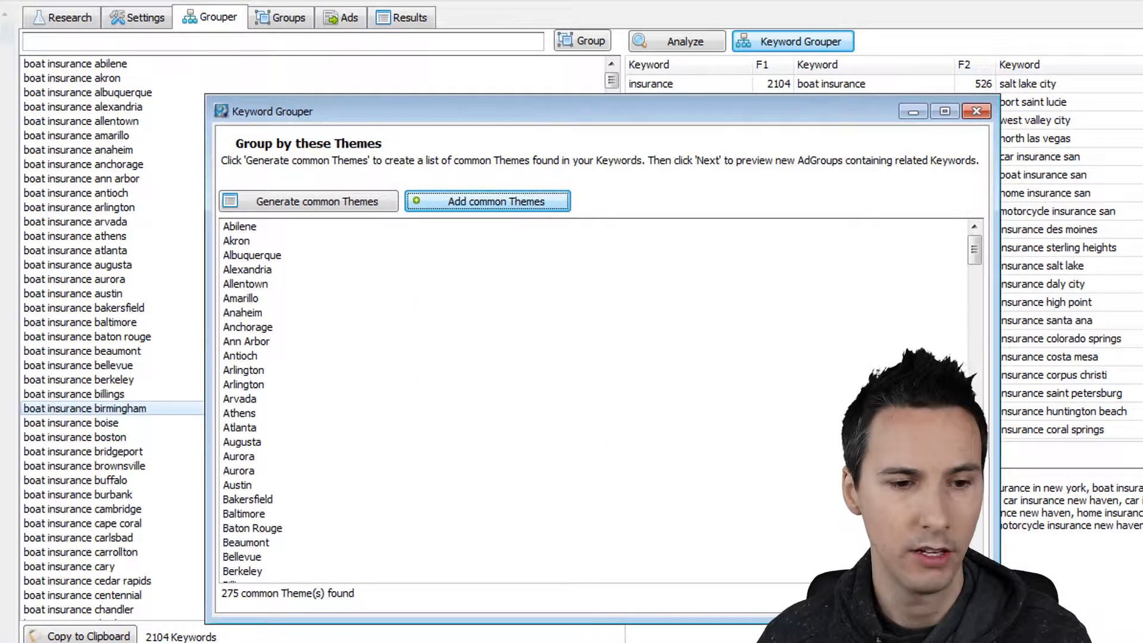
- Preview the keyword groupings by city through to the end of the list and create the ad groups
{"action": "left_click", "coordinate": [893, 598]}
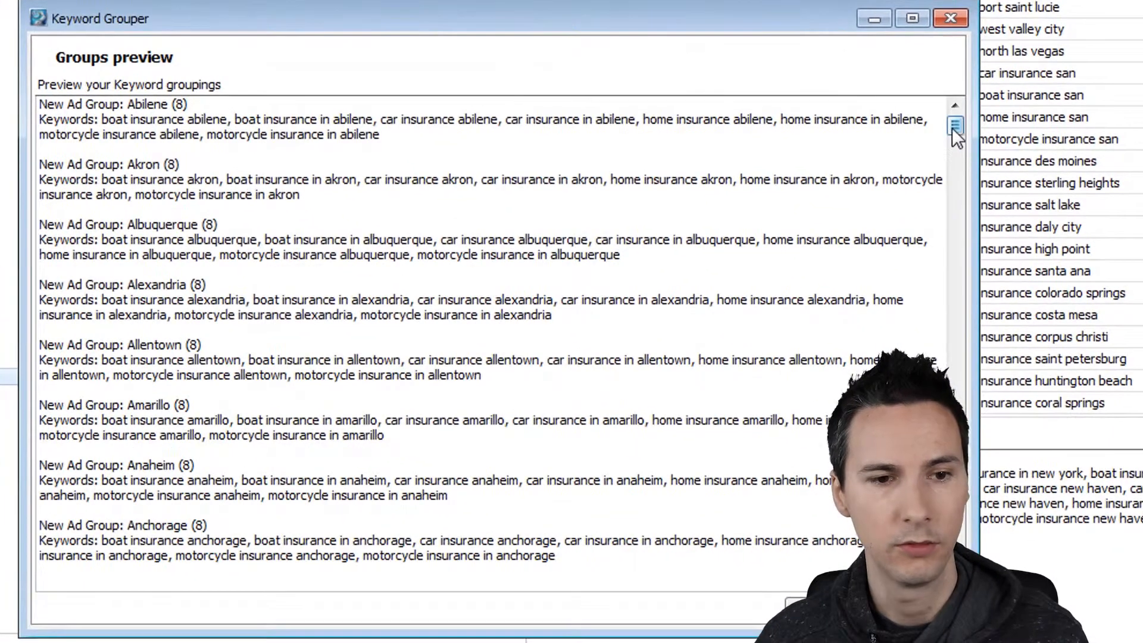
{"action": "left_click_drag", "start_coordinate": [979, 201], "coordinate": [967, 601]}
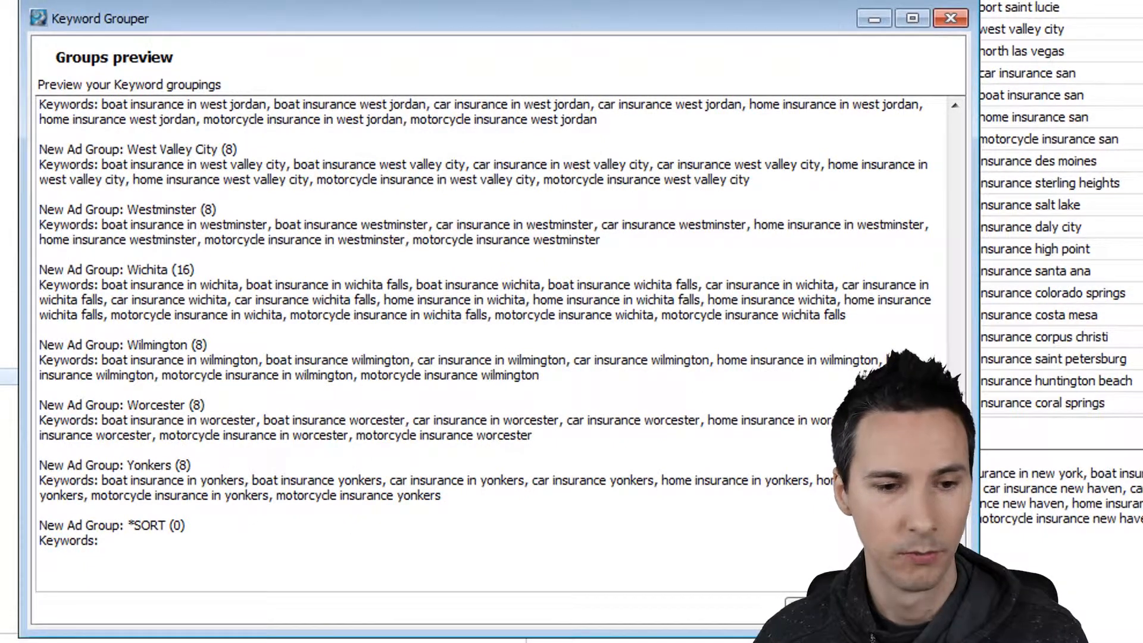
{"action": "left_click", "coordinate": [916, 608]}
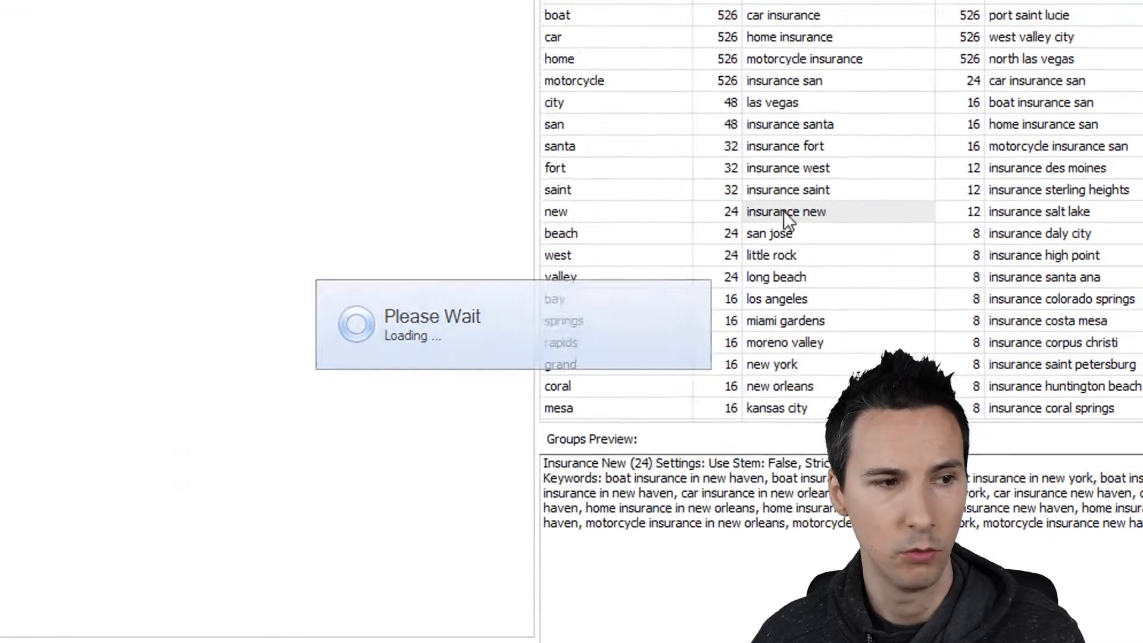
- Expand the ABC campaign, select its Bakersfield ad group, and open the ad groups overview
{"action": "left_click", "coordinate": [15, 168]}
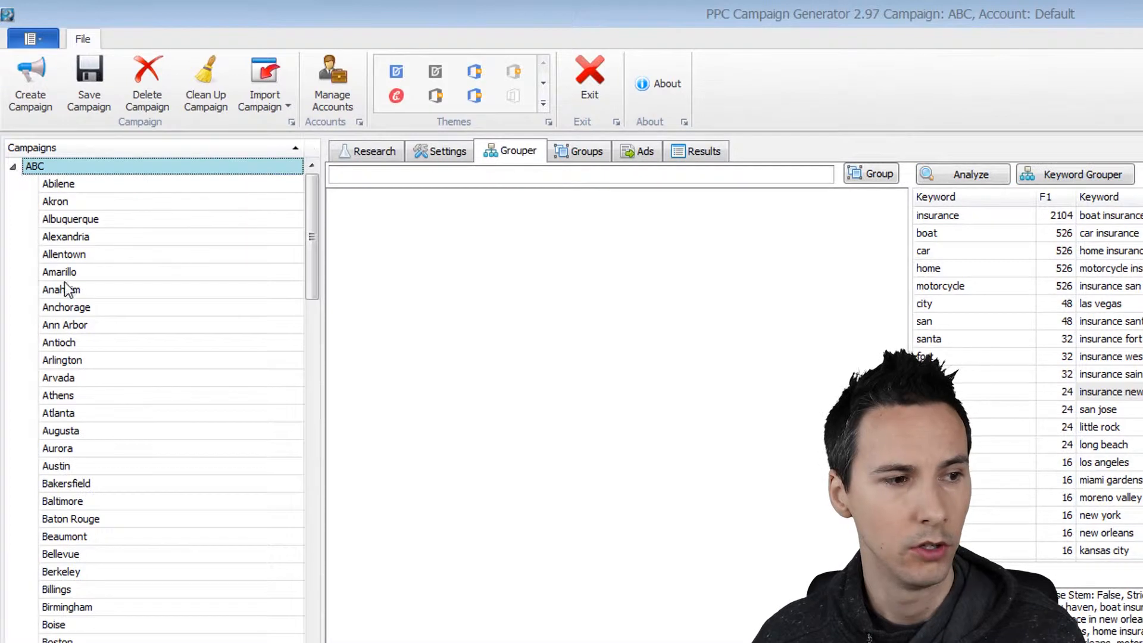
{"action": "left_click", "coordinate": [138, 359]}
{"action": "left_click", "coordinate": [168, 482]}
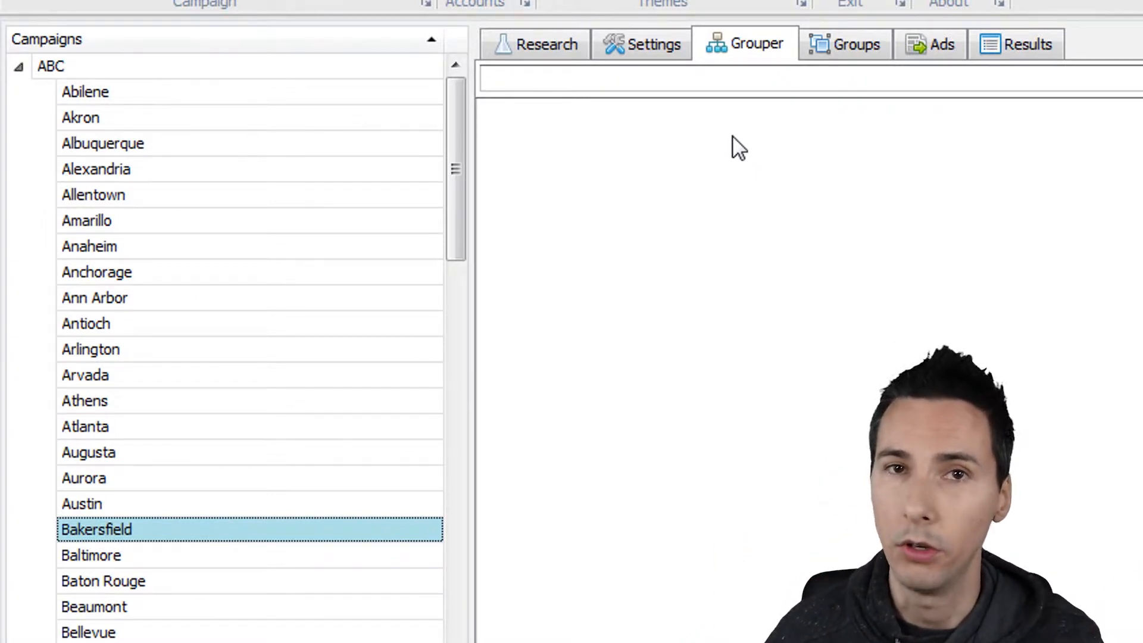
{"action": "left_click", "coordinate": [848, 46]}
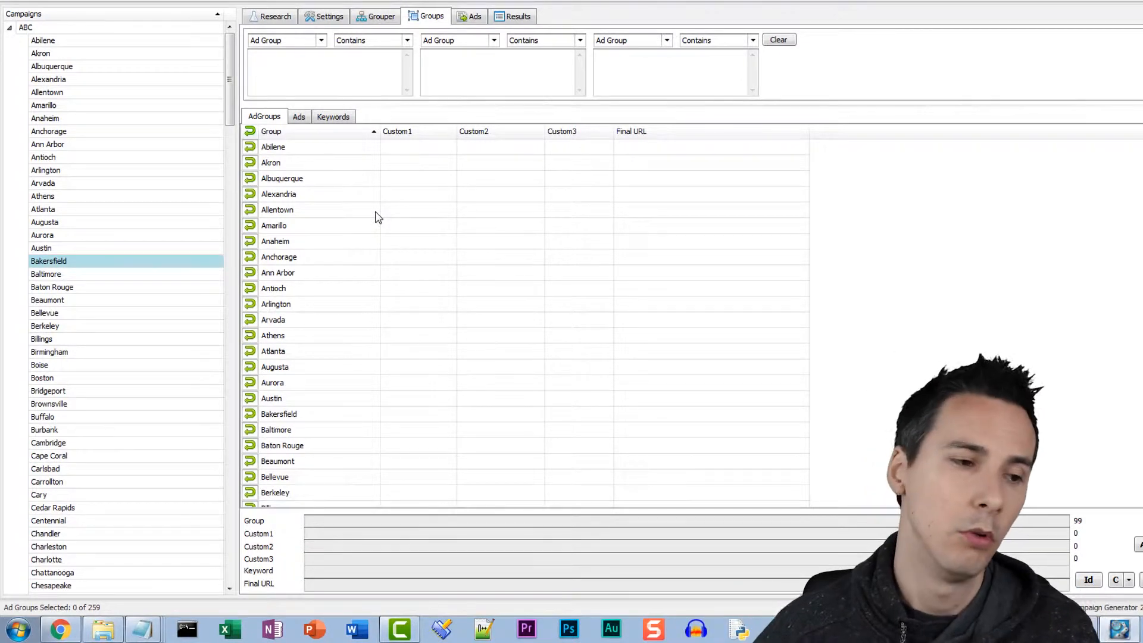
- Examine the Group, Custom1, Custom2 and Custom3 fields of the Abilene and Akron ad groups
{"action": "left_click", "coordinate": [447, 152]}
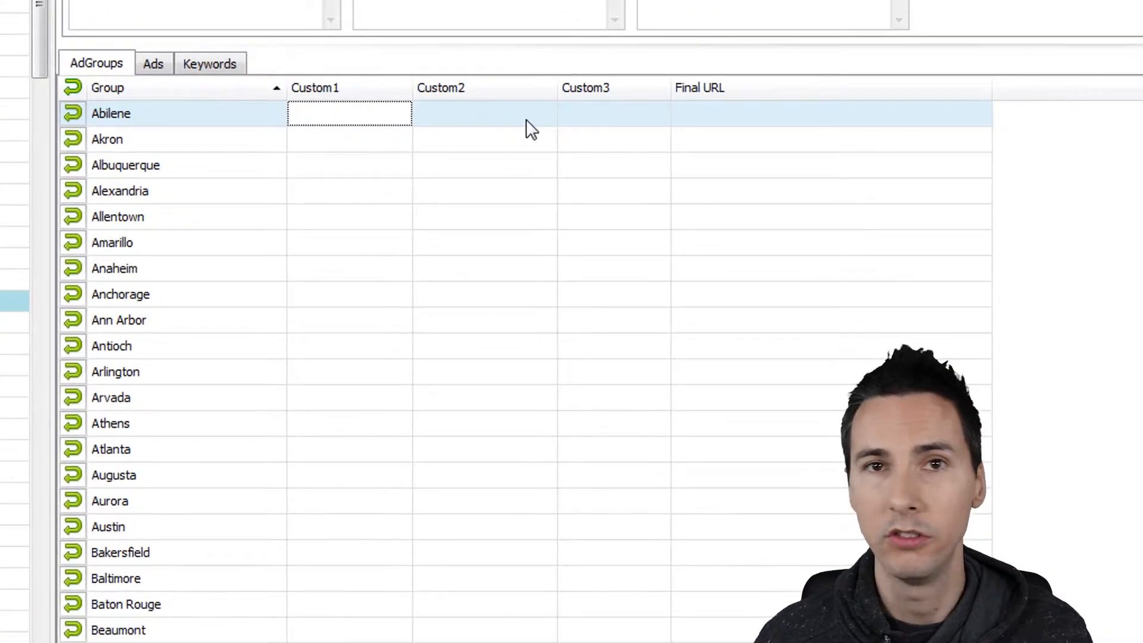
{"action": "left_click", "coordinate": [596, 126]}
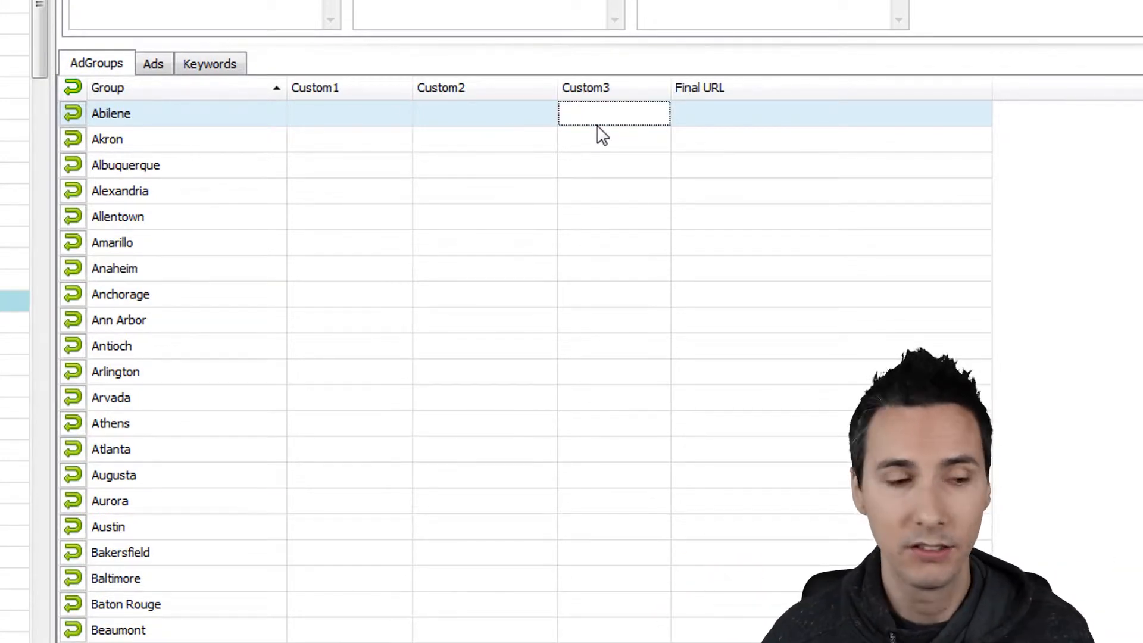
{"action": "left_click", "coordinate": [221, 115]}
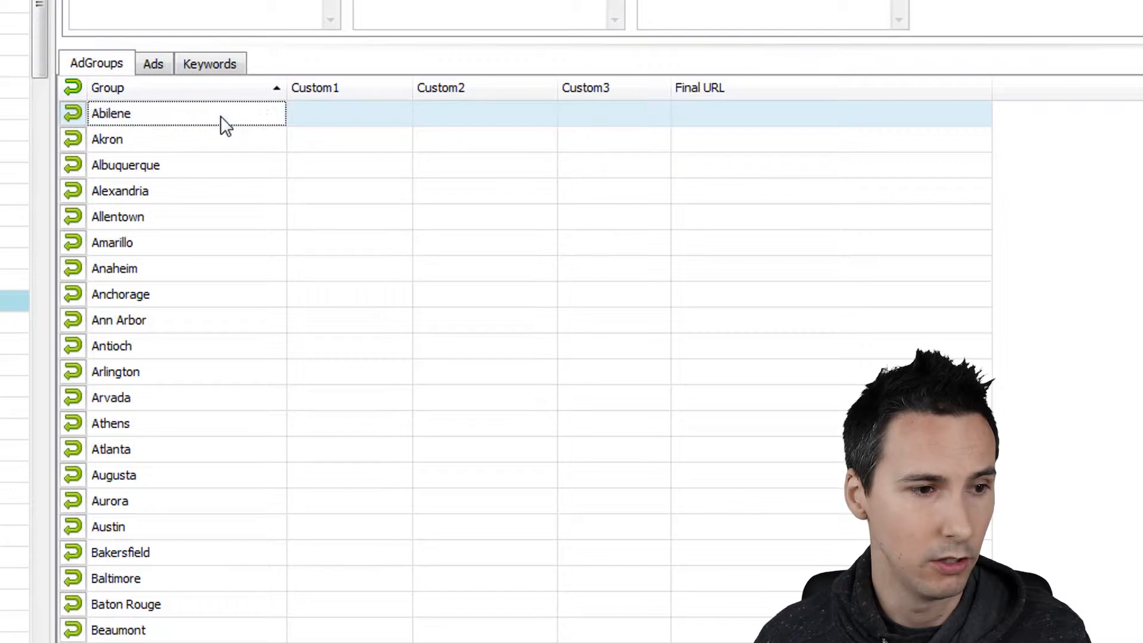
{"action": "left_click", "coordinate": [309, 112]}
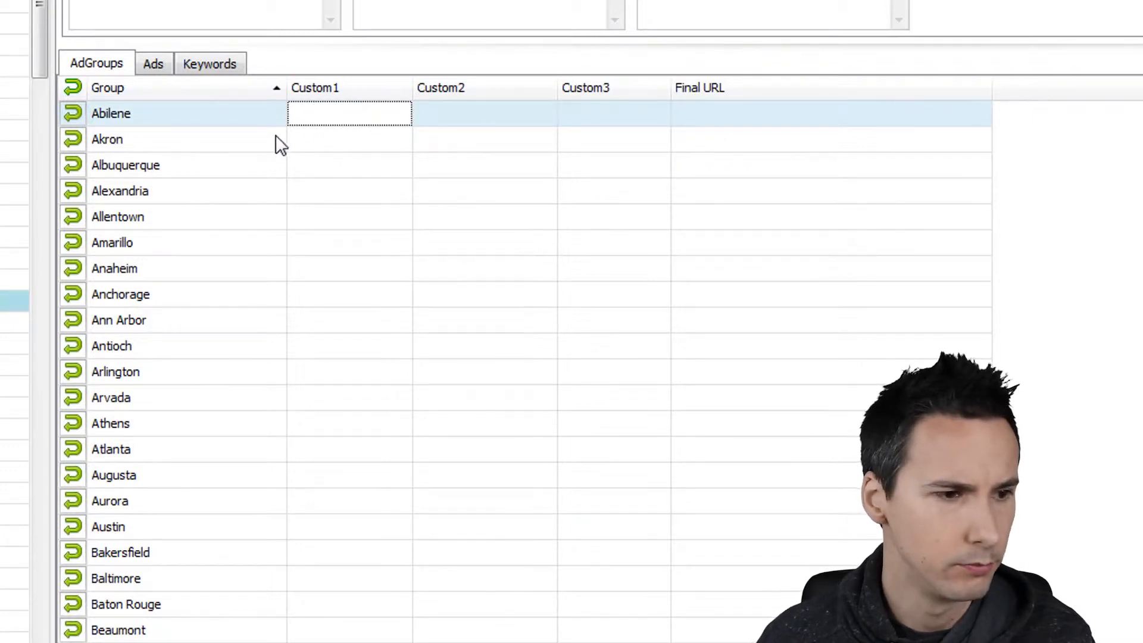
{"action": "left_click", "coordinate": [275, 143]}
{"action": "left_click", "coordinate": [313, 137]}
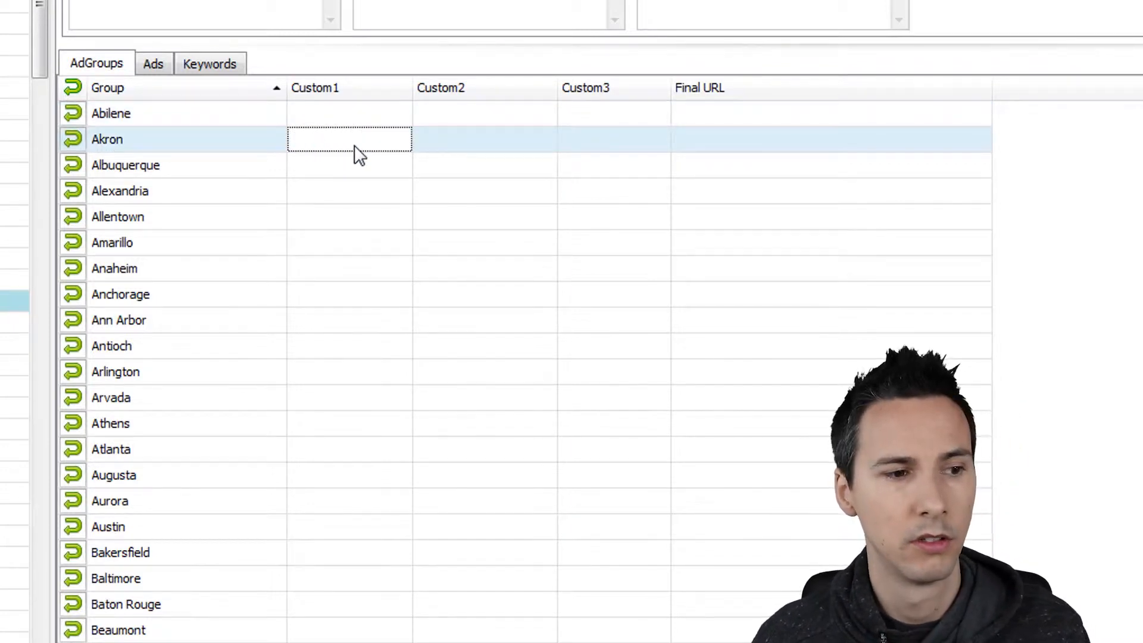
{"action": "left_click", "coordinate": [204, 149]}
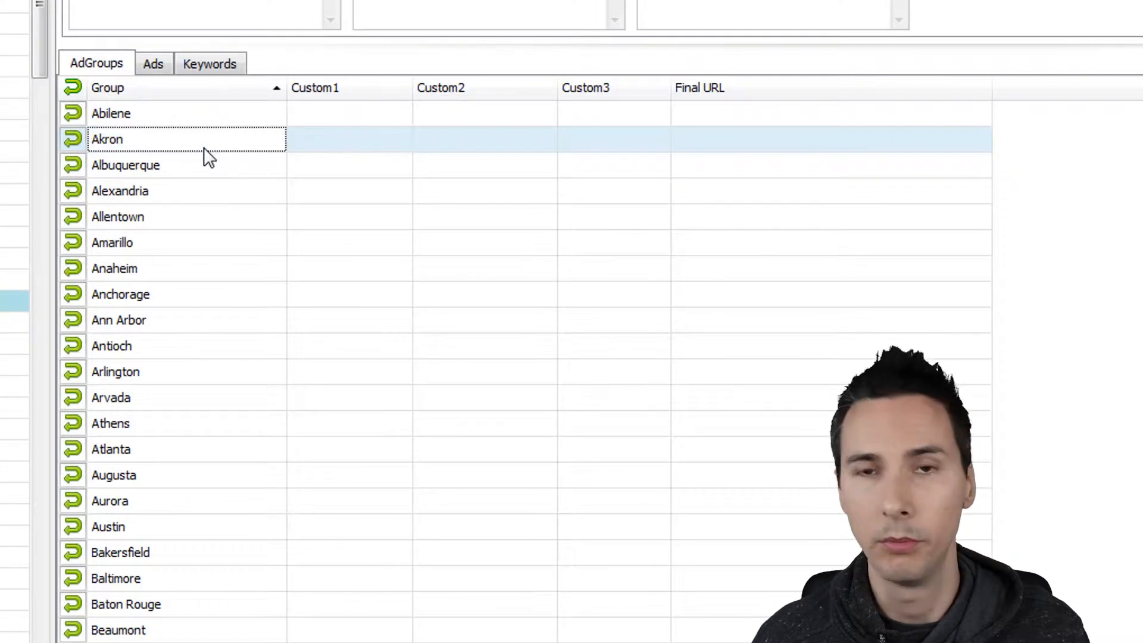
{"action": "left_click", "coordinate": [309, 143]}
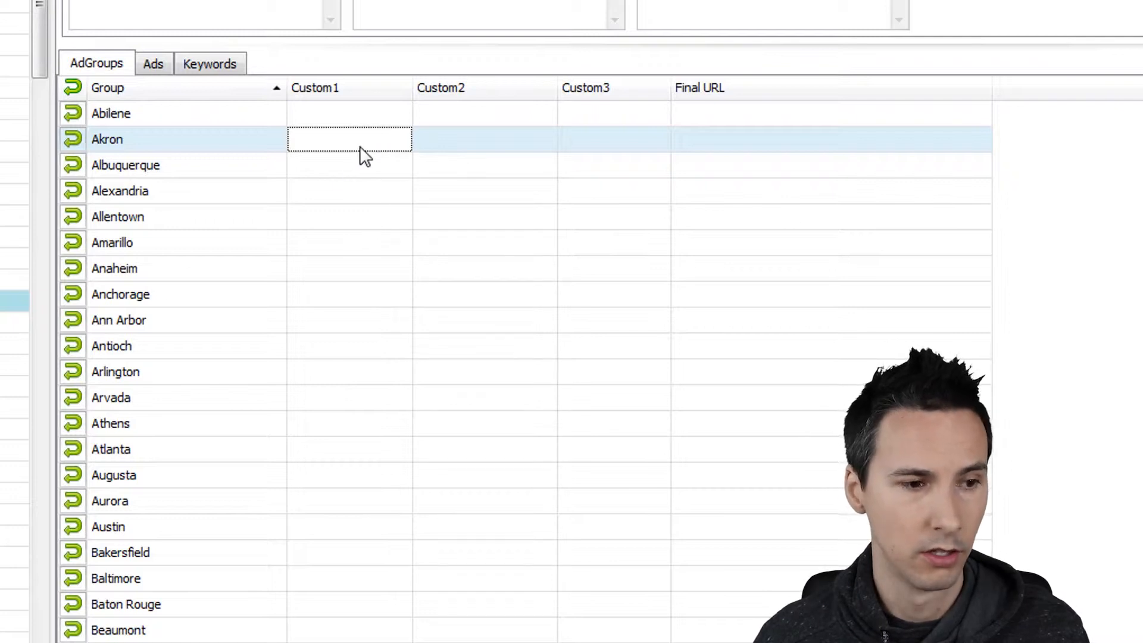
{"action": "left_click", "coordinate": [334, 296]}
{"action": "key", "text": "ctrl+a"}
{"action": "left_click", "coordinate": [286, 267]}
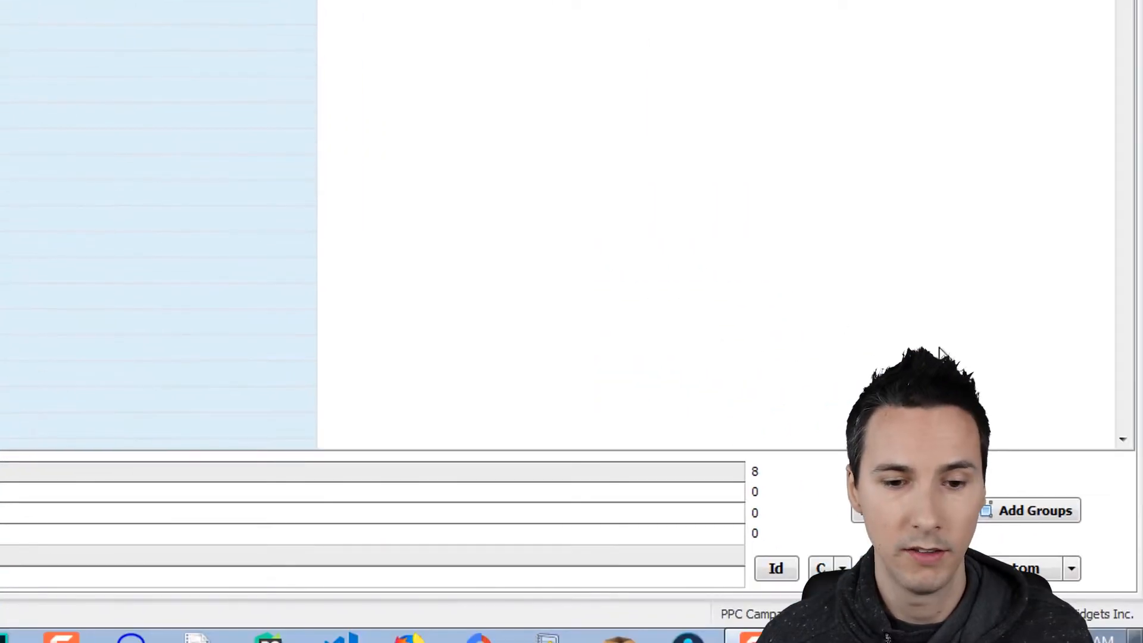
{"action": "left_click", "coordinate": [1036, 516]}
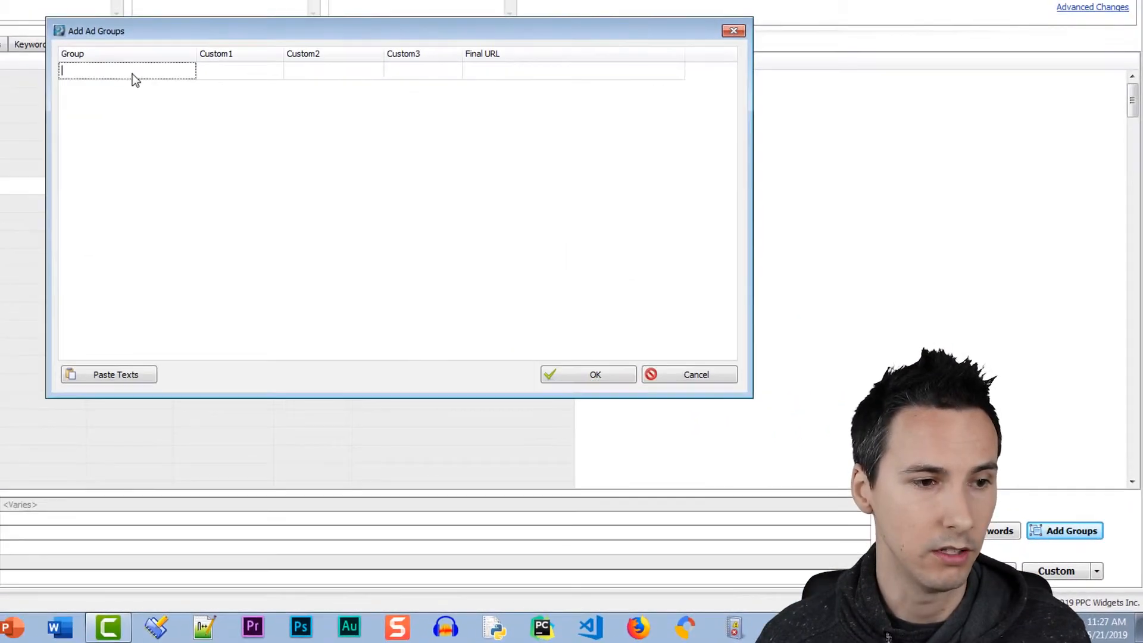
{"action": "left_click", "coordinate": [135, 373]}
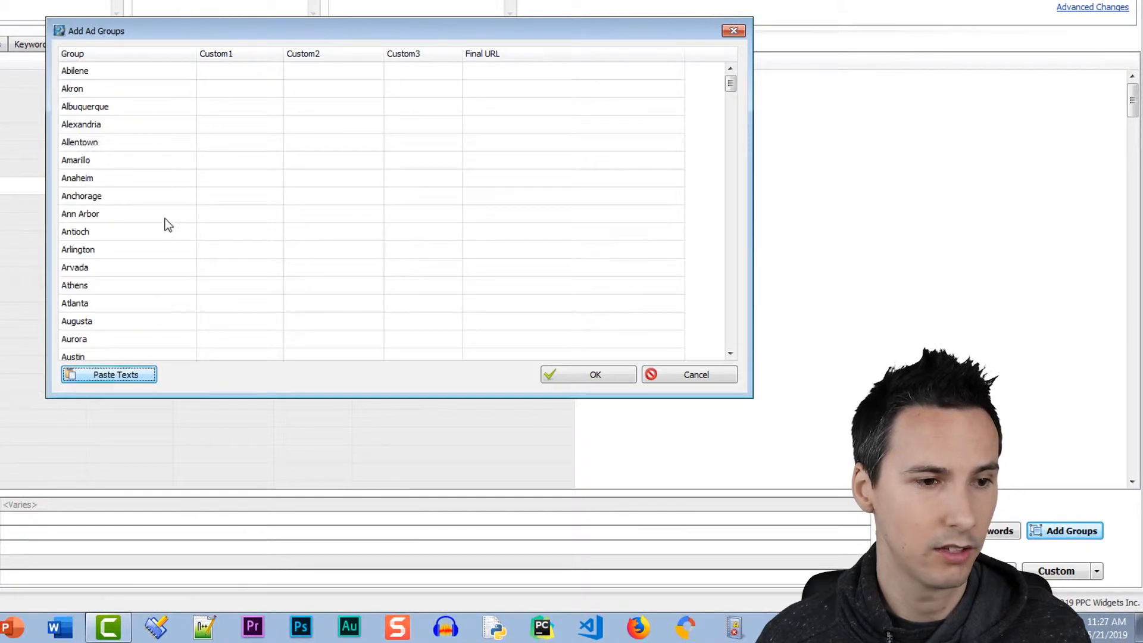
{"action": "key", "text": "Tab"}
{"action": "left_click", "coordinate": [418, 143]}
{"action": "left_click", "coordinate": [428, 213]}
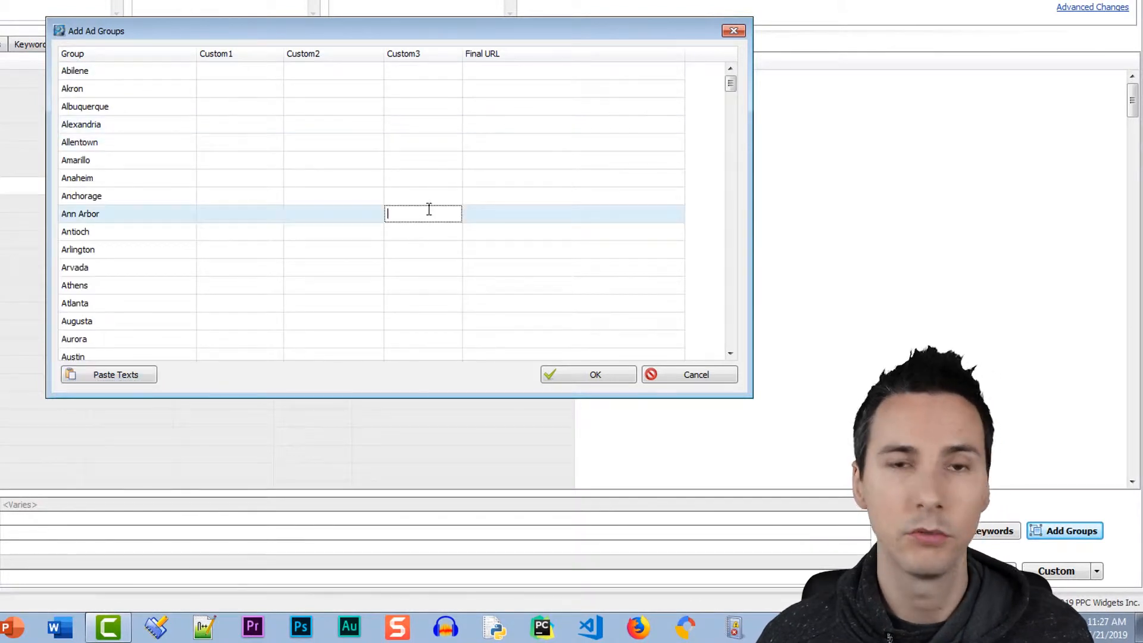
{"action": "left_click", "coordinate": [663, 374]}
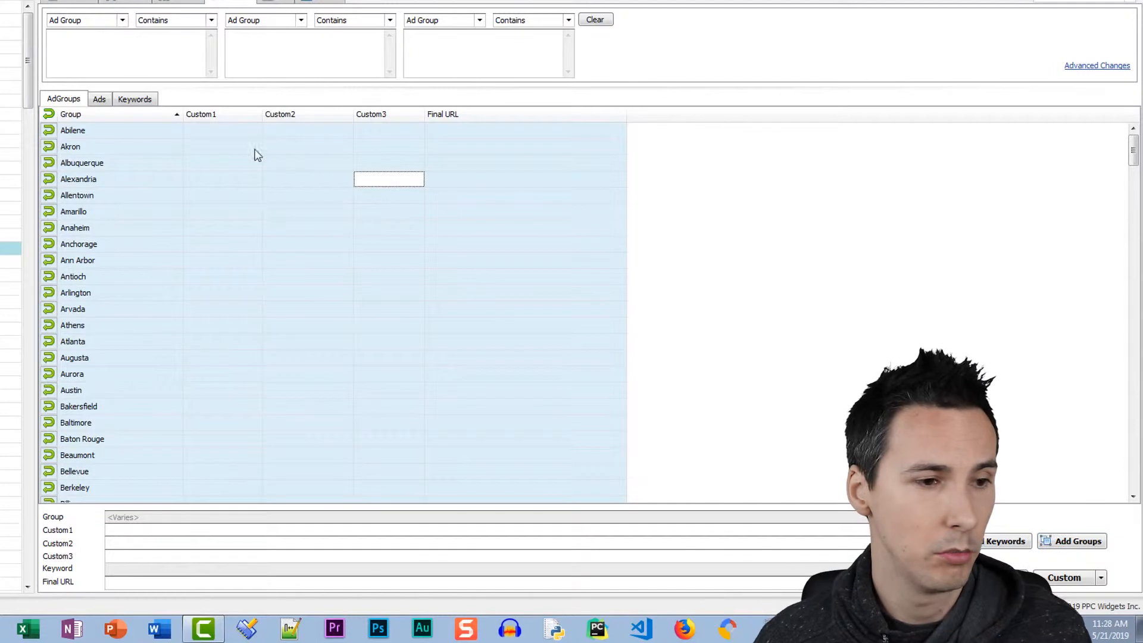
- Check the ads list, then open the Bakersfield keyword list and widen its Keyword column to fit the full keyphrases
{"action": "left_click", "coordinate": [154, 162]}
{"action": "left_click", "coordinate": [119, 231]}
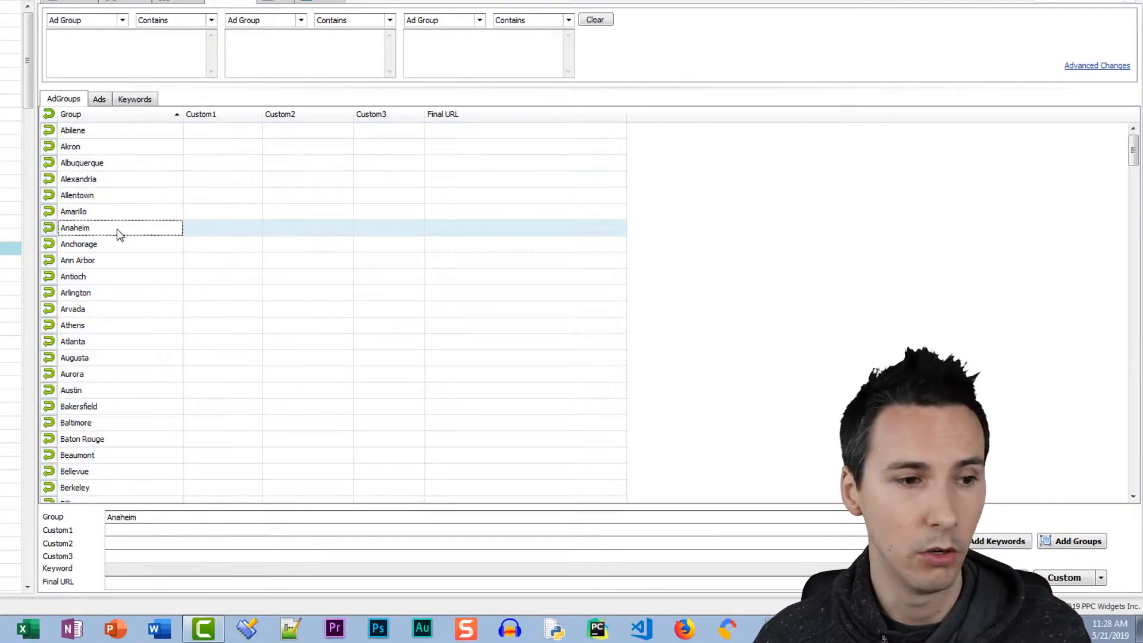
{"action": "left_click", "coordinate": [99, 100]}
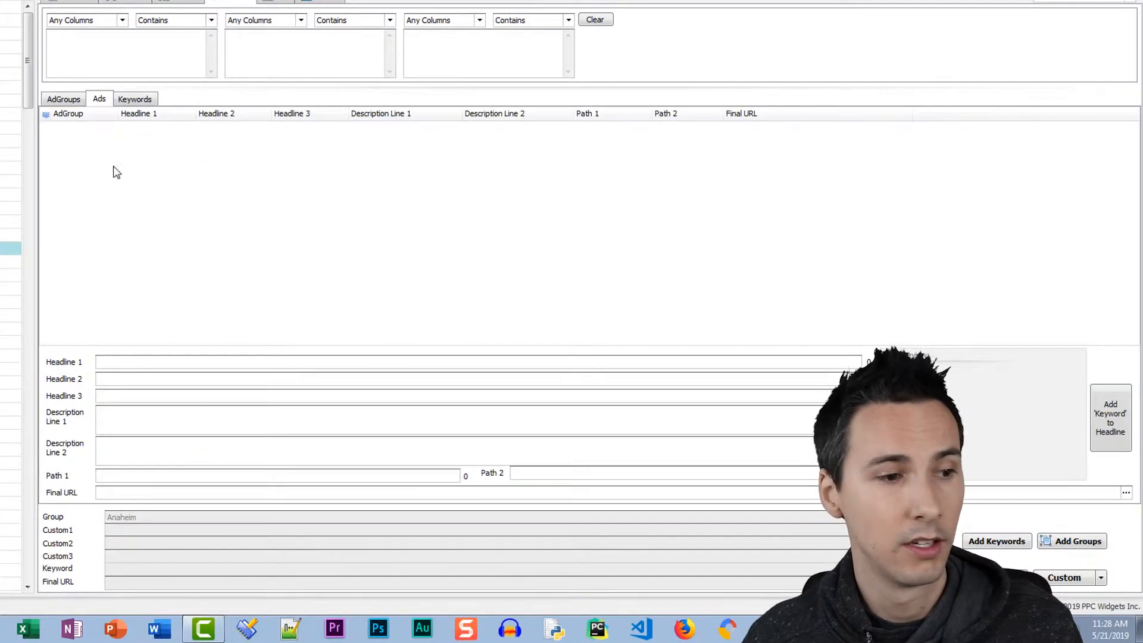
{"action": "left_click", "coordinate": [135, 99]}
{"action": "left_click", "coordinate": [160, 172]}
{"action": "left_click", "coordinate": [173, 199]}
{"action": "left_click", "coordinate": [175, 223]}
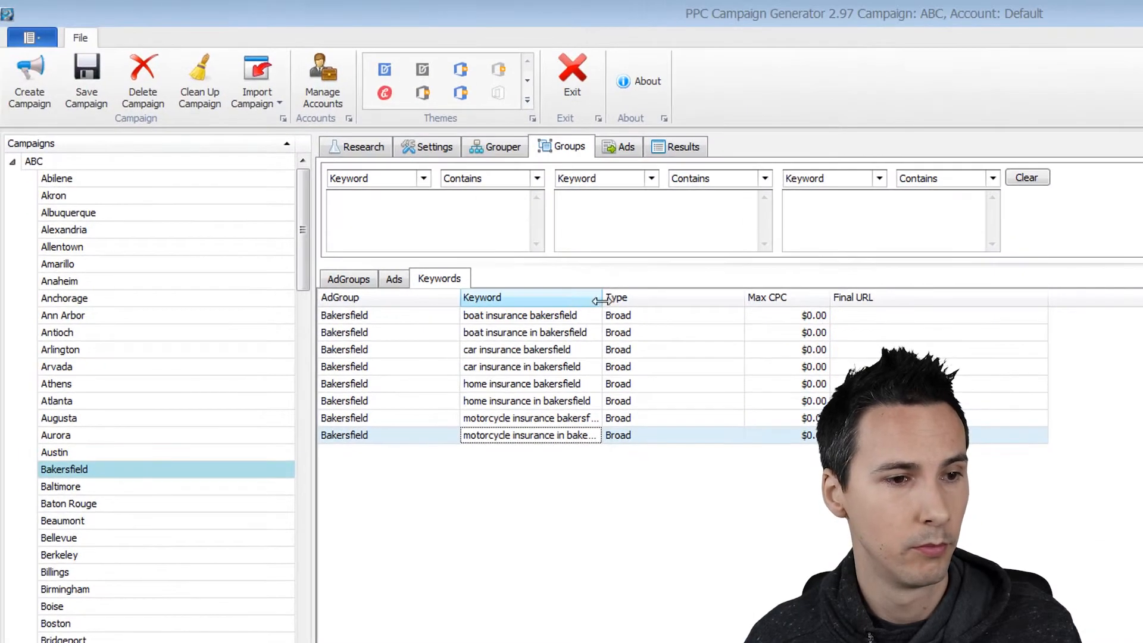
{"action": "left_click_drag", "start_coordinate": [325, 146], "coordinate": [392, 162]}
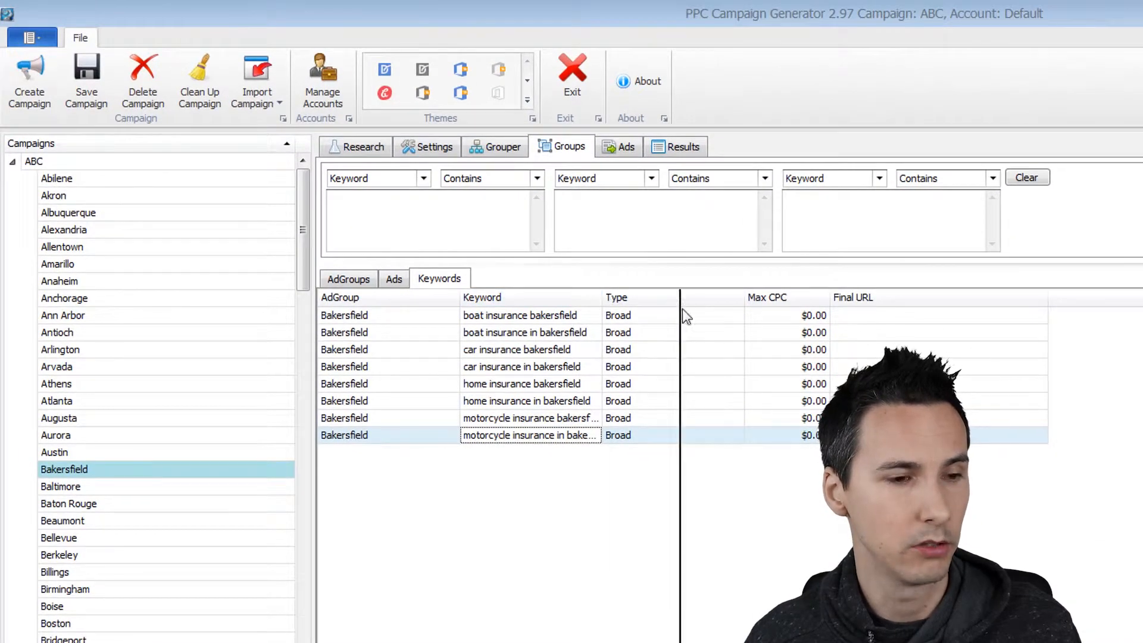
{"action": "left_click_drag", "start_coordinate": [685, 315], "coordinate": [684, 315]}
- Review the boat, car, home and motorcycle insurance keyphrases of the Bakersfield ad group and those of Baton Rouge
{"action": "left_click", "coordinate": [573, 317]}
{"action": "left_click", "coordinate": [566, 332]}
{"action": "left_click", "coordinate": [565, 350]}
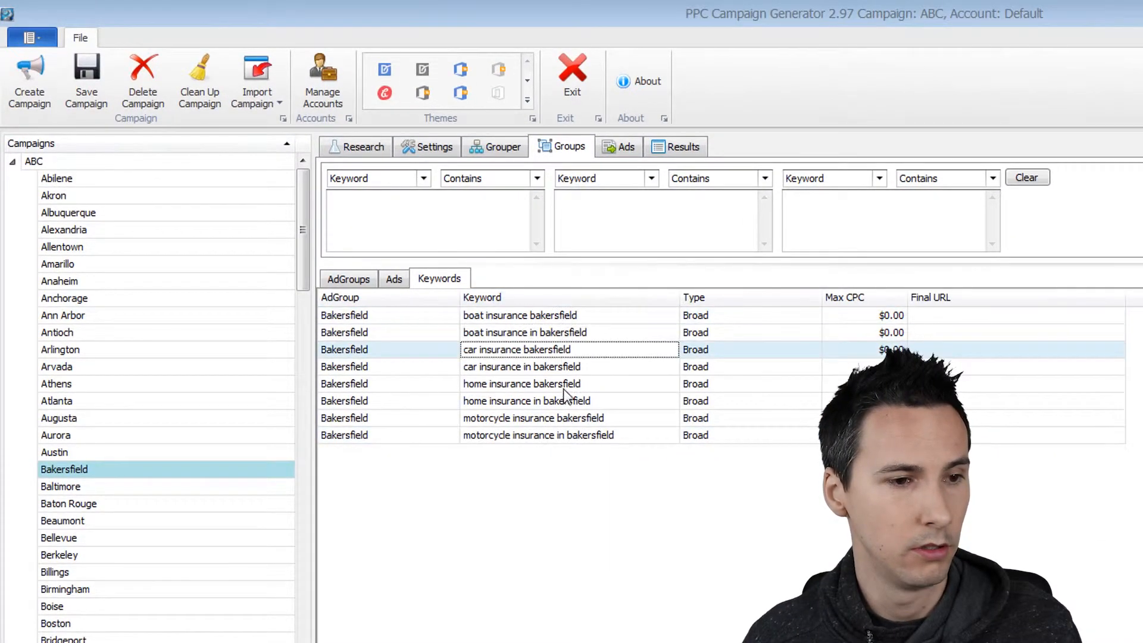
{"action": "left_click", "coordinate": [562, 388]}
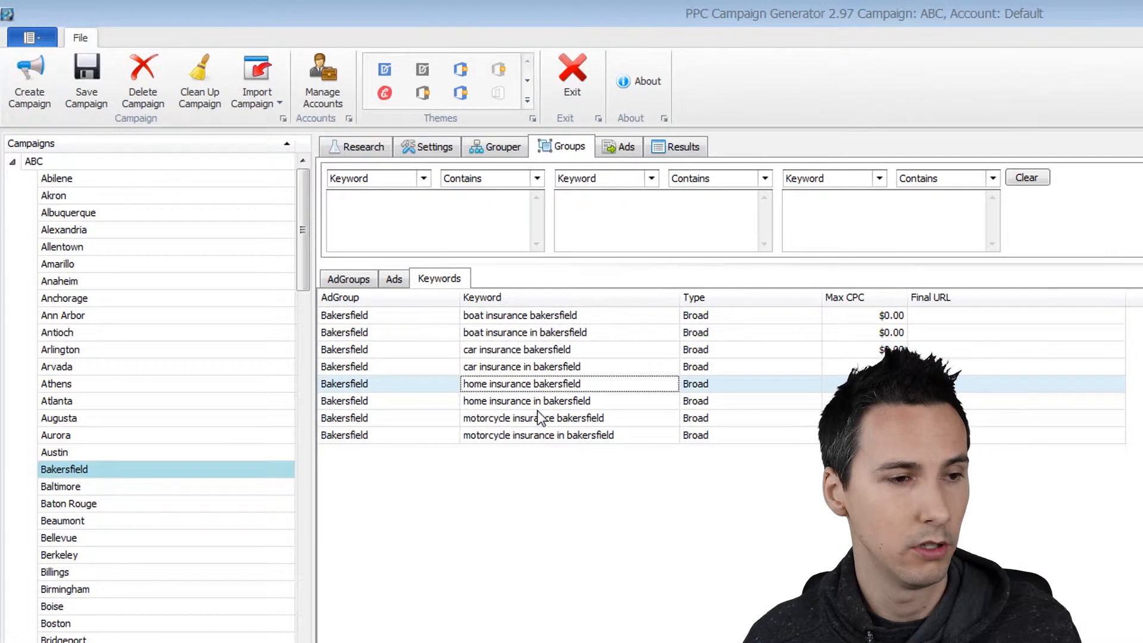
{"action": "left_click", "coordinate": [388, 151]}
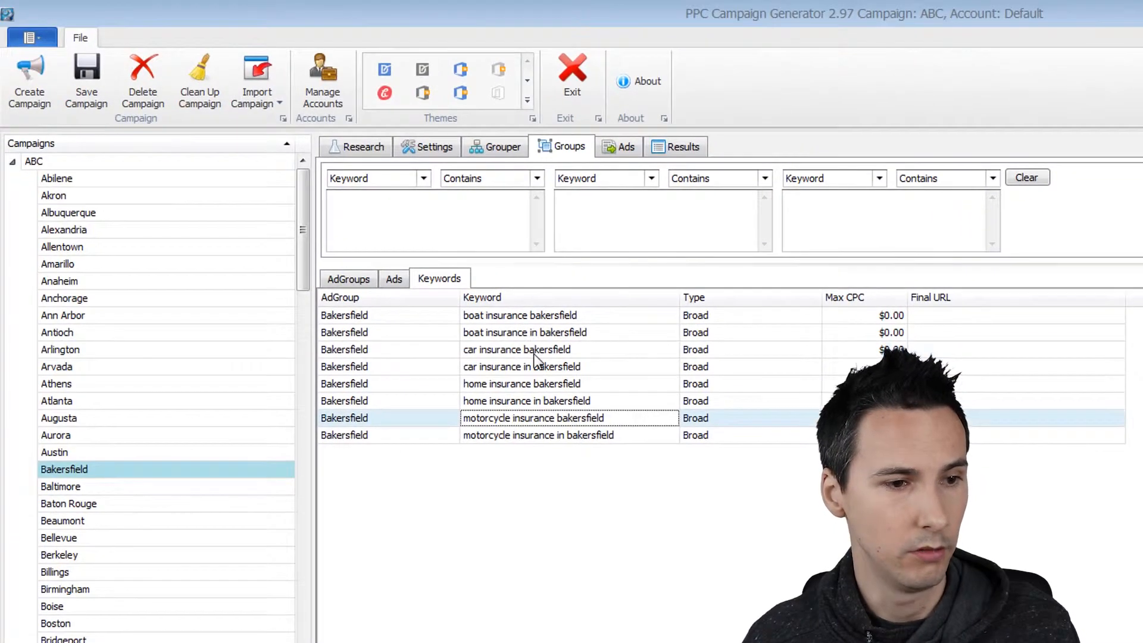
{"action": "left_click", "coordinate": [547, 351]}
{"action": "left_click", "coordinate": [580, 381]}
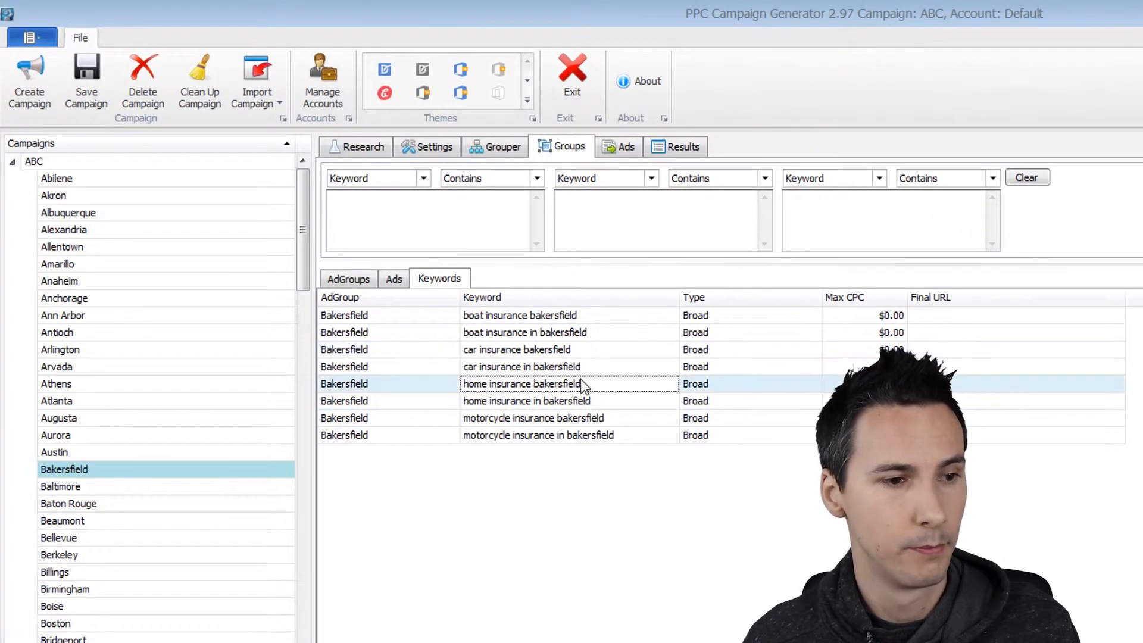
{"action": "left_click", "coordinate": [580, 421]}
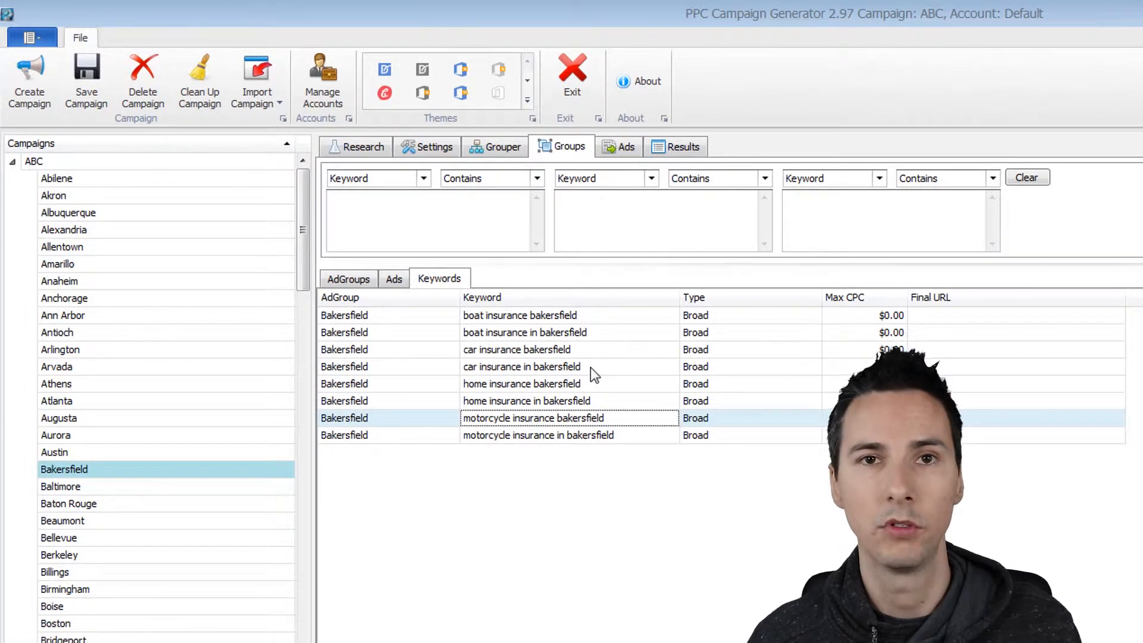
{"action": "left_click", "coordinate": [588, 366]}
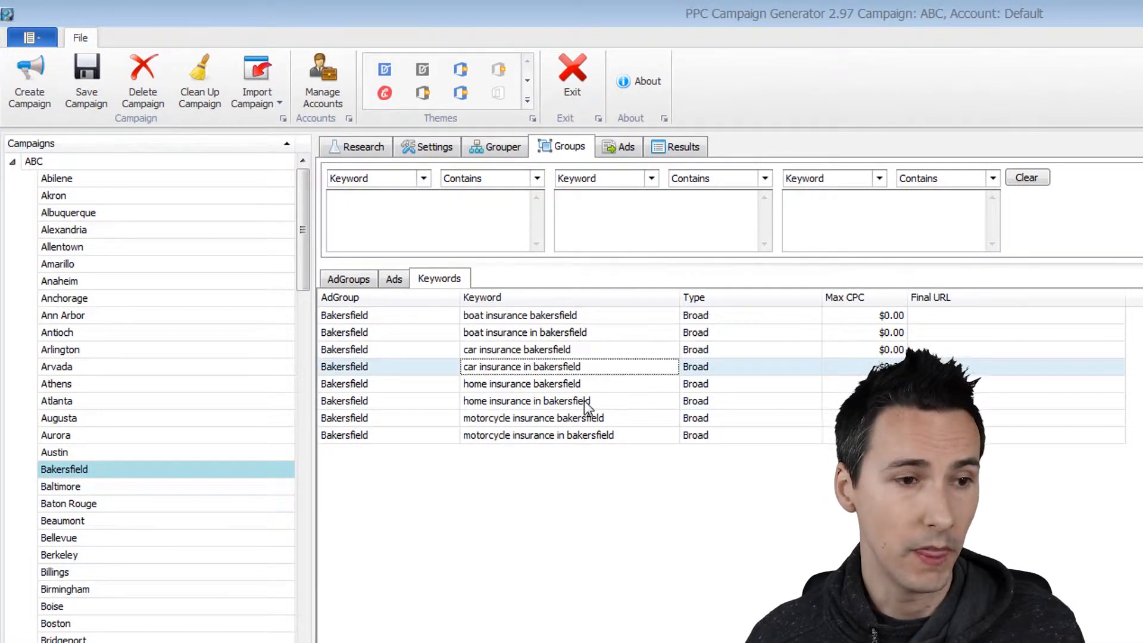
{"action": "left_click", "coordinate": [204, 503]}
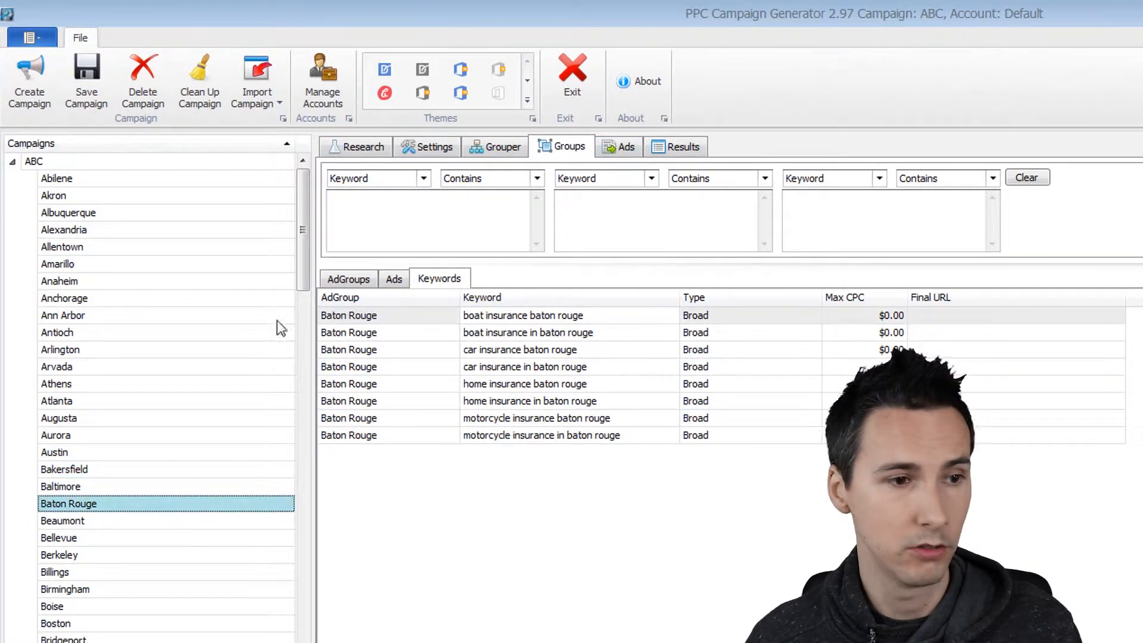
- Create a new blank ad and enlarge the ad editor to show all its fields down to Final URL
{"action": "left_click", "coordinate": [632, 147]}
{"action": "left_click", "coordinate": [420, 170]}
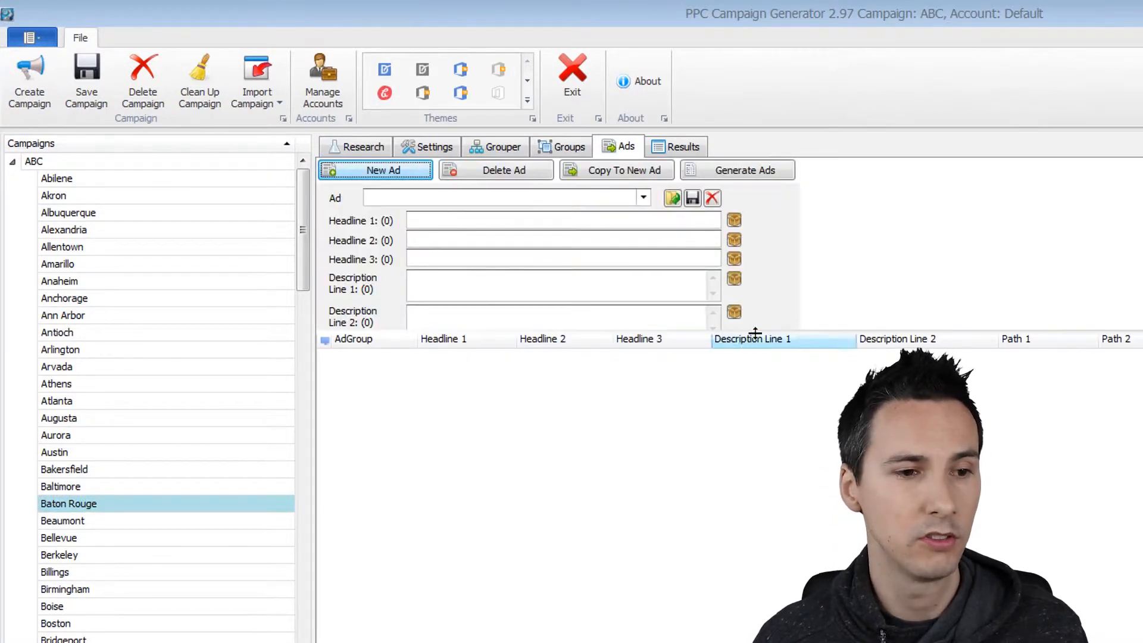
{"action": "left_click_drag", "start_coordinate": [778, 328], "coordinate": [791, 406]}
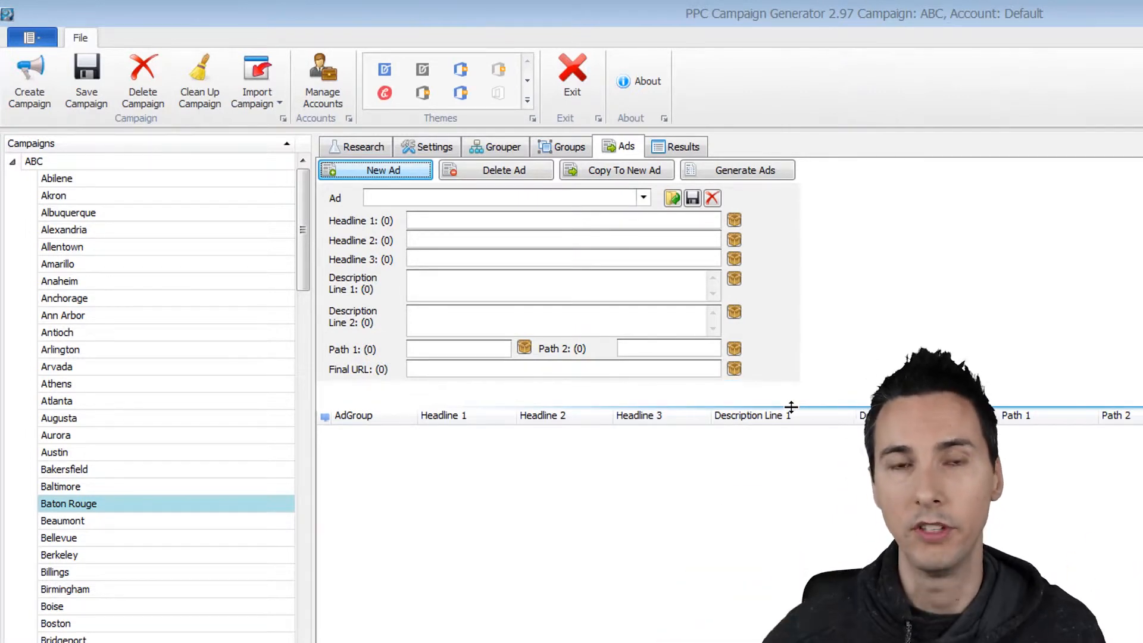
{"action": "left_click_drag", "start_coordinate": [791, 407], "coordinate": [798, 387]}
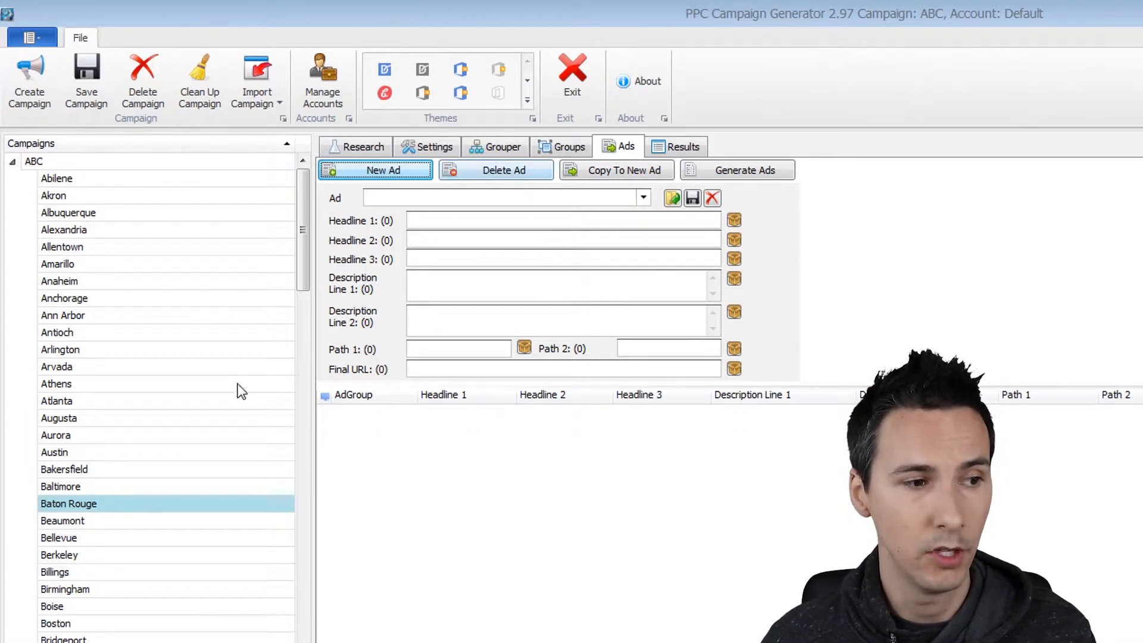
{"action": "left_click", "coordinate": [208, 403]}
{"action": "left_click", "coordinate": [188, 507]}
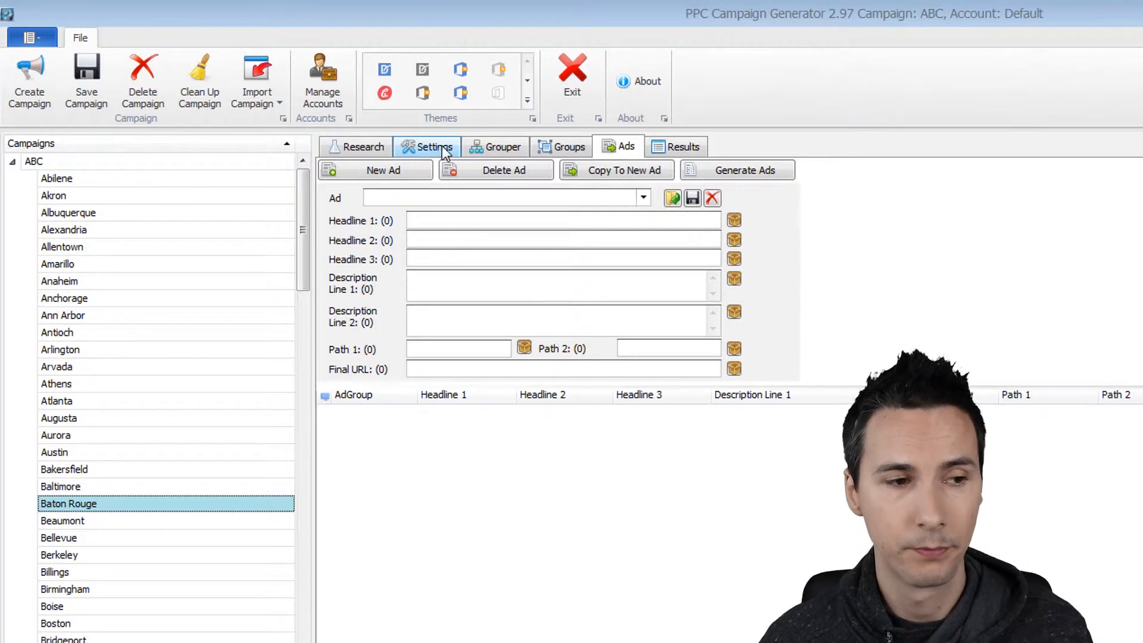
- Add a second blank ad beside the first, then return to the first ad's Headline 1
{"action": "left_click", "coordinate": [517, 219]}
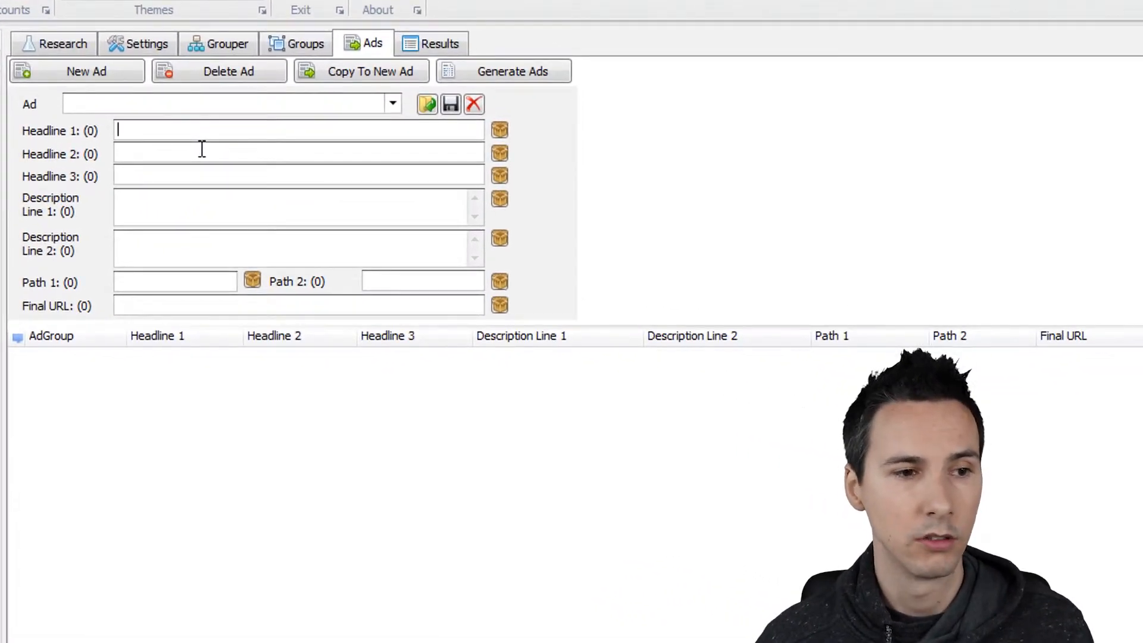
{"action": "left_click", "coordinate": [122, 69]}
{"action": "left_click", "coordinate": [844, 129]}
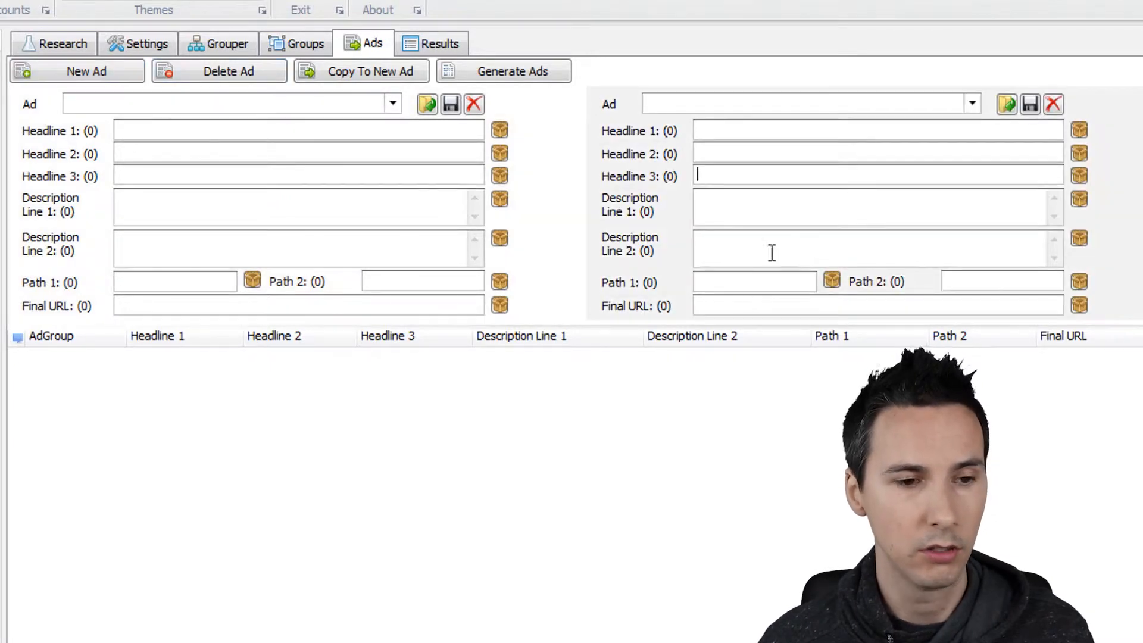
{"action": "mouse_move", "coordinate": [760, 327]}
{"action": "left_mouse_down"}
{"action": "mouse_move", "coordinate": [762, 378]}
{"action": "mouse_move", "coordinate": [762, 325]}
{"action": "left_mouse_up"}
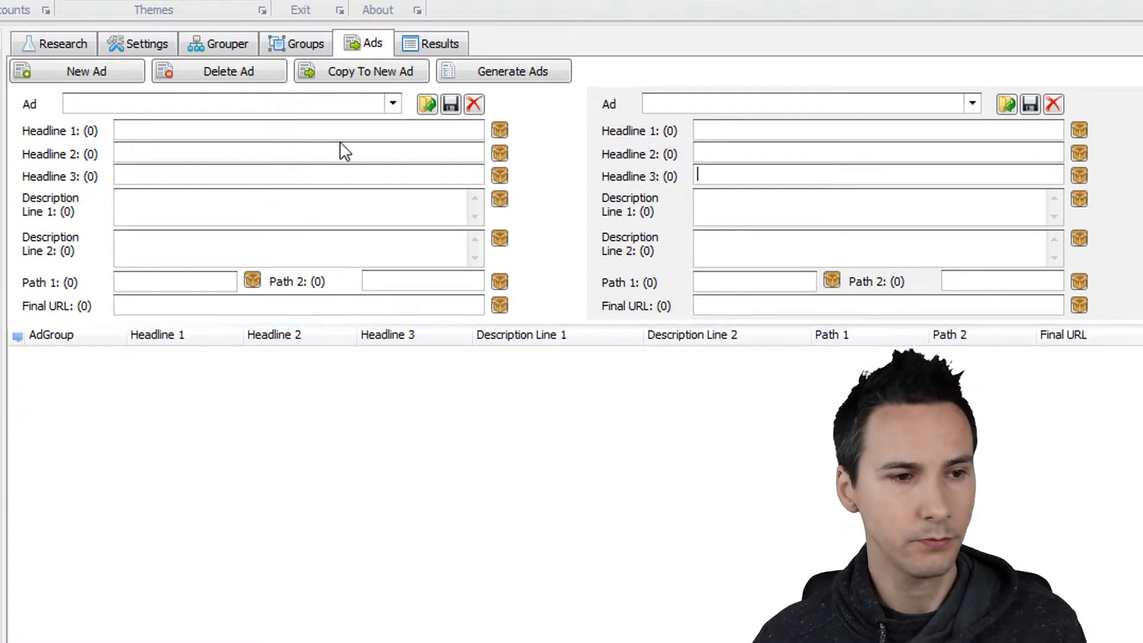
{"action": "left_click", "coordinate": [261, 153]}
{"action": "left_click", "coordinate": [195, 136]}
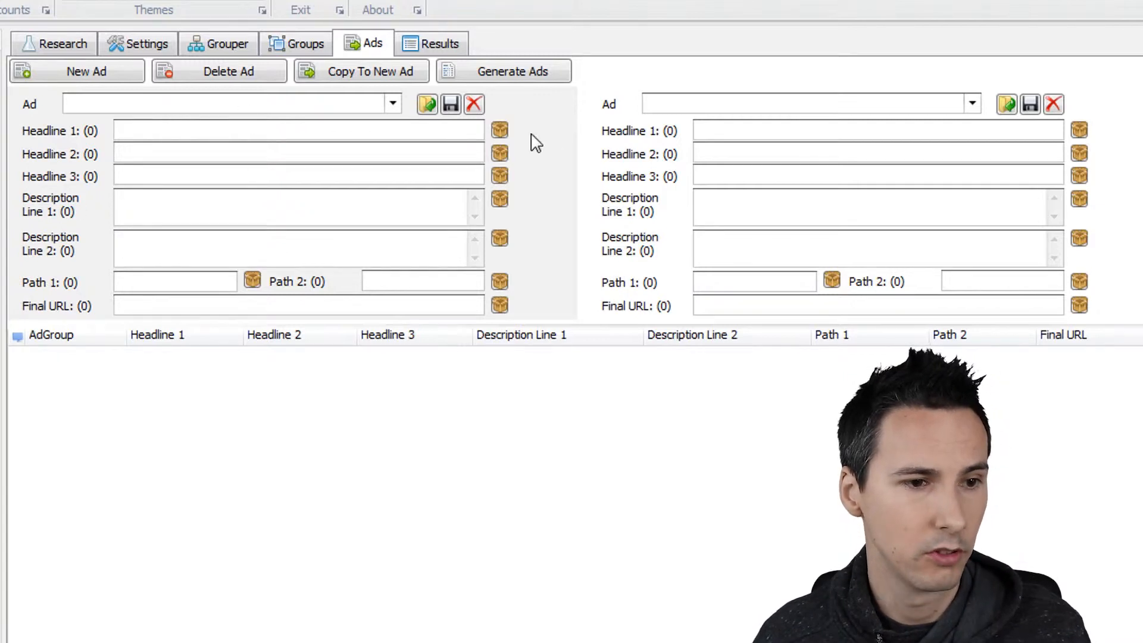
- Set Headline 1 of the first ad to the adgroup template string with the default text "Save on"
{"action": "left_click", "coordinate": [500, 129]}
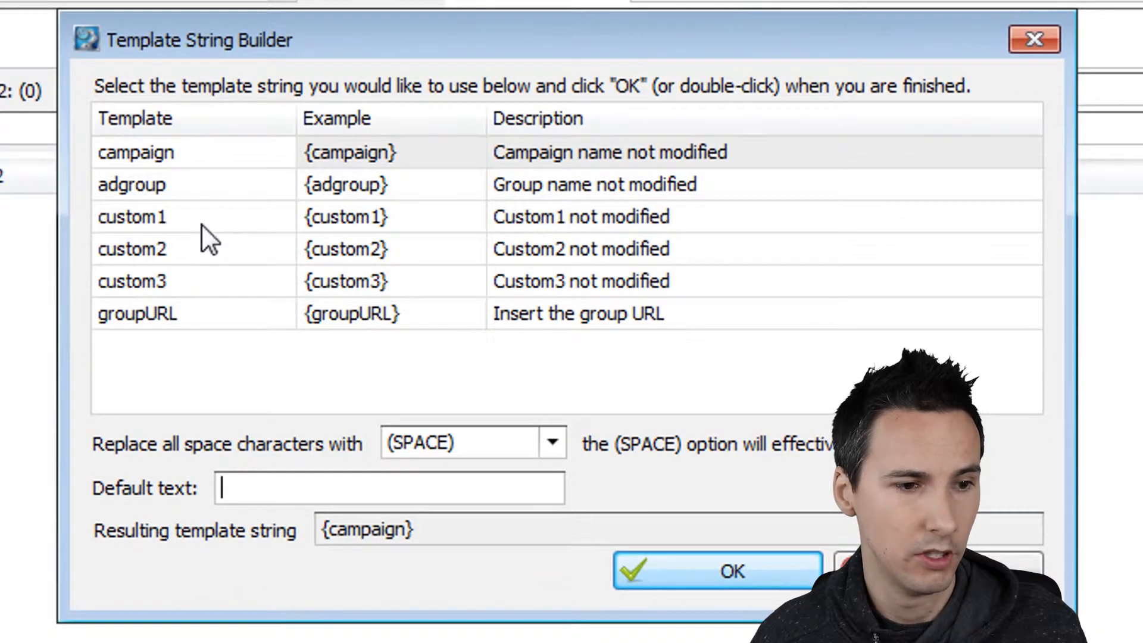
{"action": "left_click", "coordinate": [213, 196]}
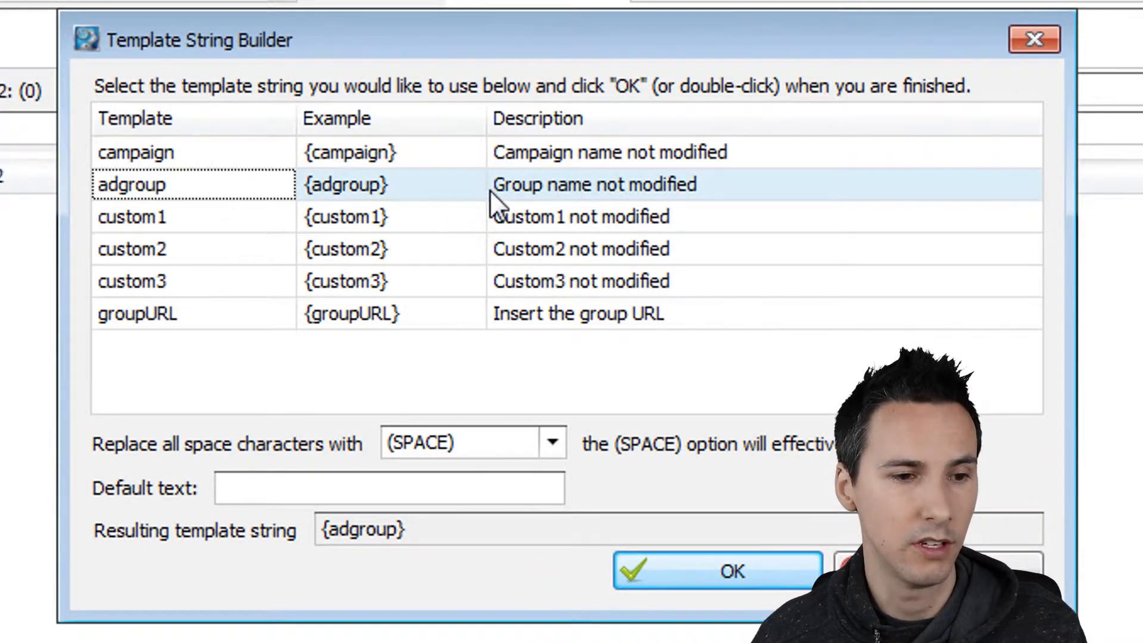
{"action": "left_click", "coordinate": [473, 486]}
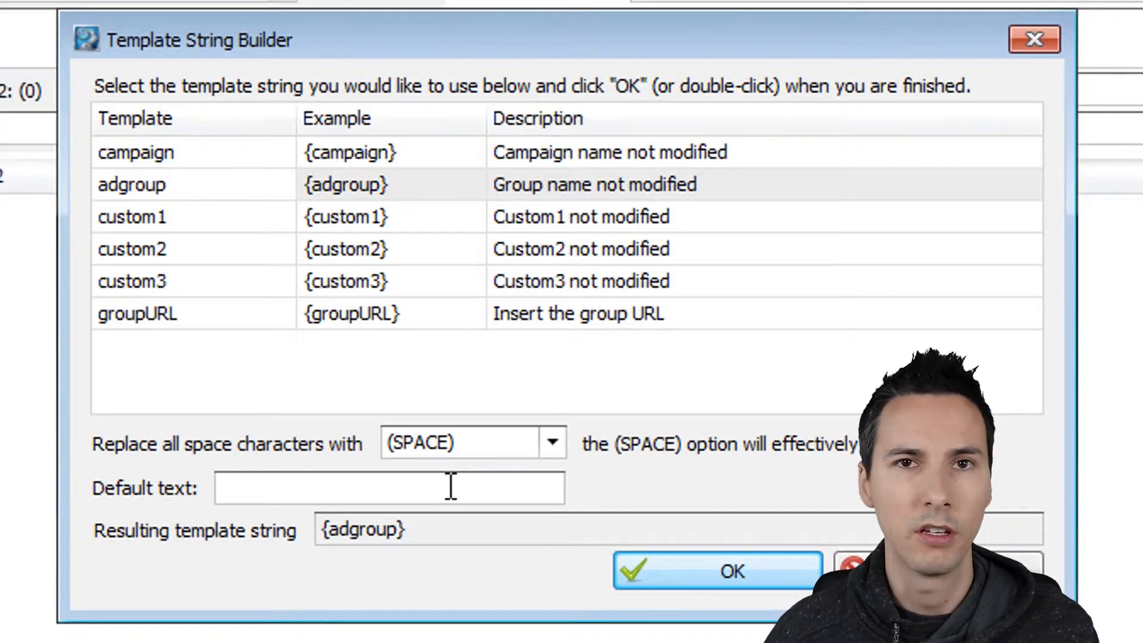
{"action": "type", "text": "Save on"}
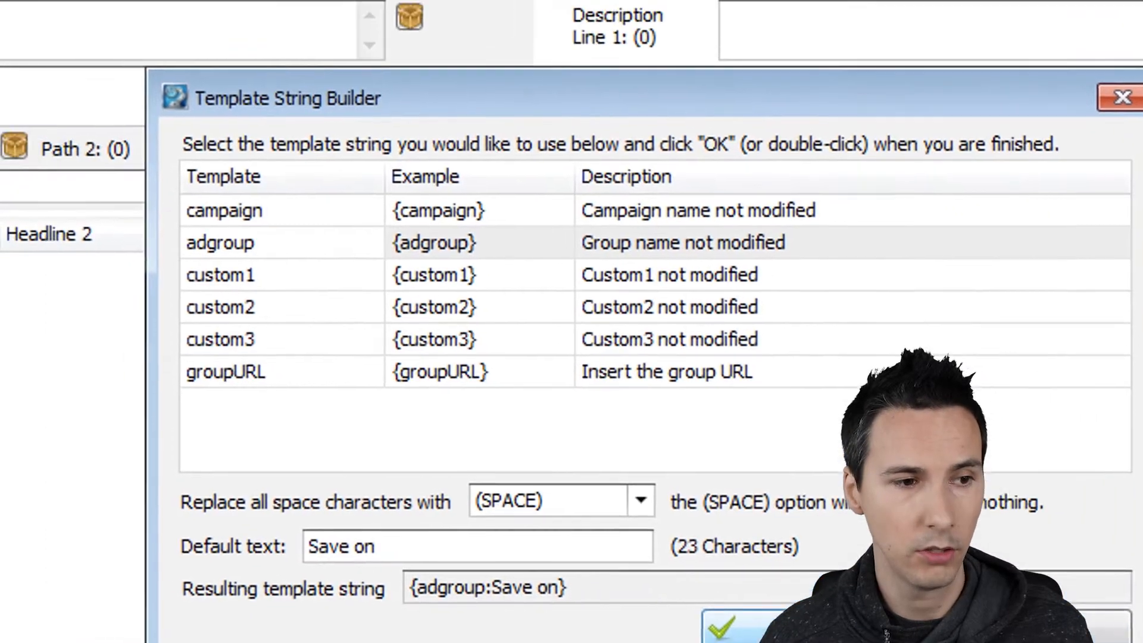
{"action": "left_click", "coordinate": [716, 573]}
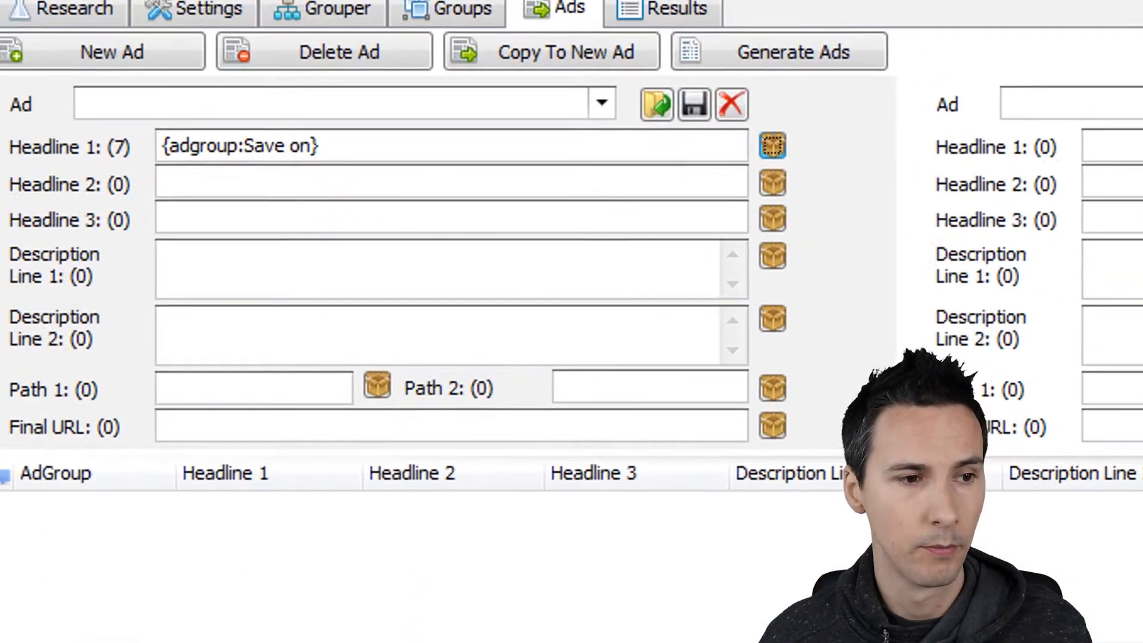
{"action": "left_click_drag", "start_coordinate": [387, 173], "coordinate": [158, 172]}
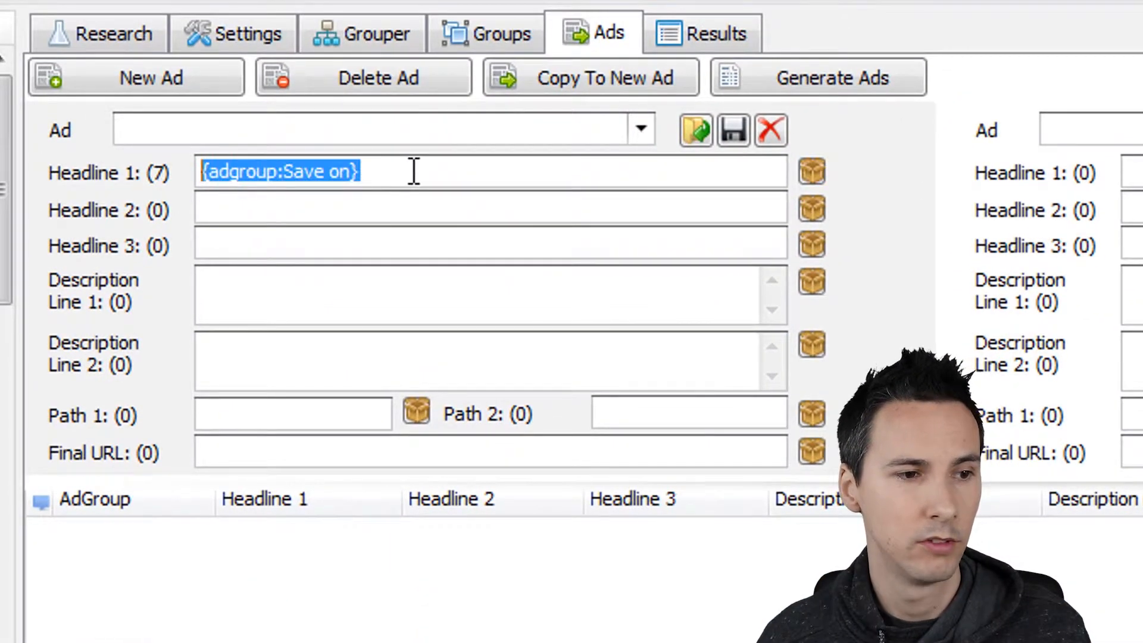
{"action": "left_click", "coordinate": [413, 172]}
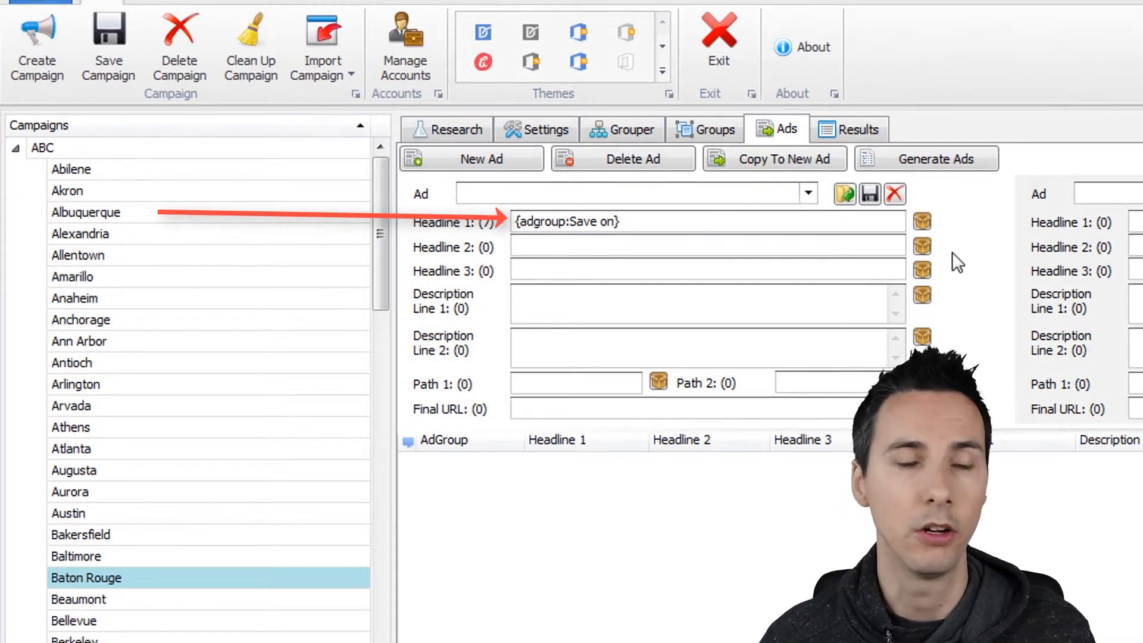
- Delete the second blank ad and fill Headline 2 of the remaining ad with the placeholder text "klsdfkl sdkllfk sdfklfj sdkl"
{"action": "left_click", "coordinate": [635, 167]}
{"action": "left_click", "coordinate": [652, 247]}
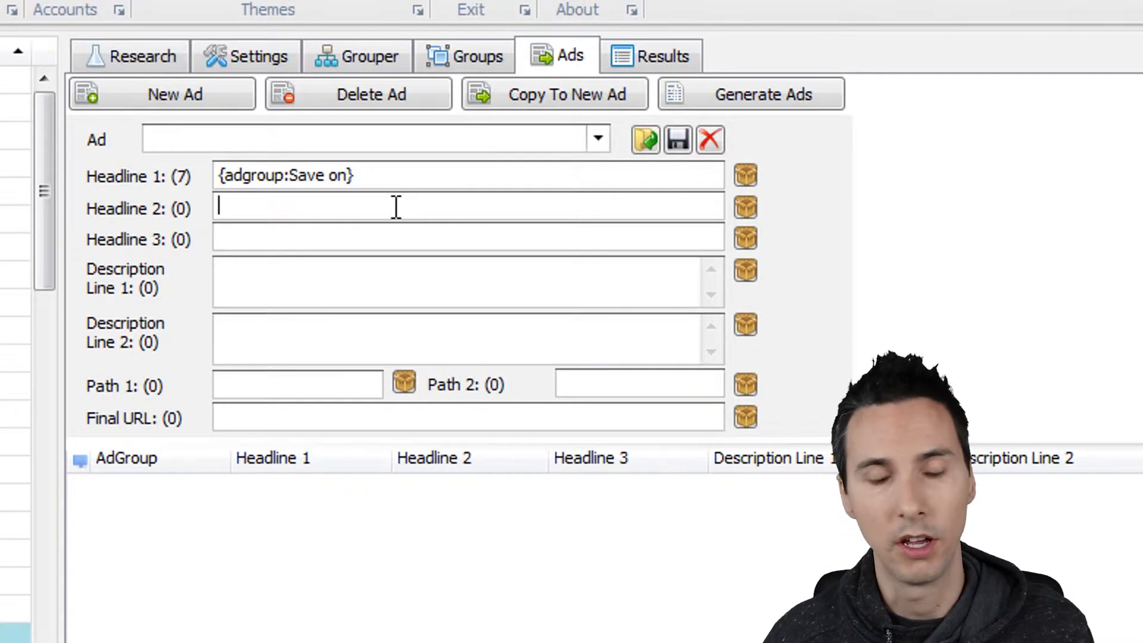
{"action": "type", "text": "klsdfkl sdkllfk sdfklfj sdkl"}
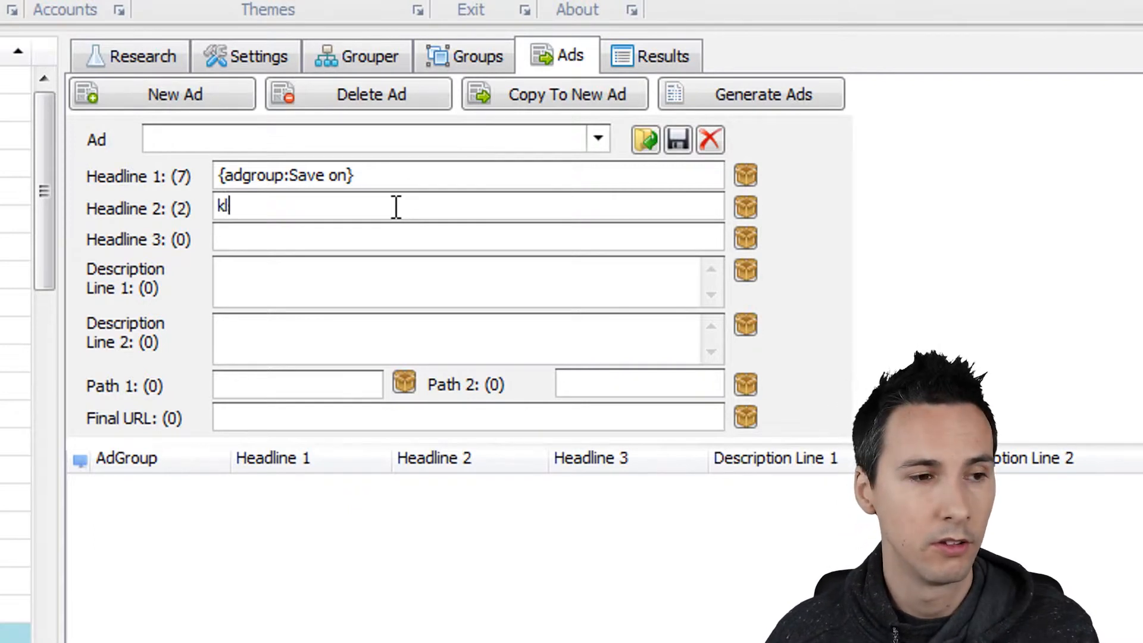
{"action": "key", "text": "Tab"}
{"action": "key", "text": "Tab"}
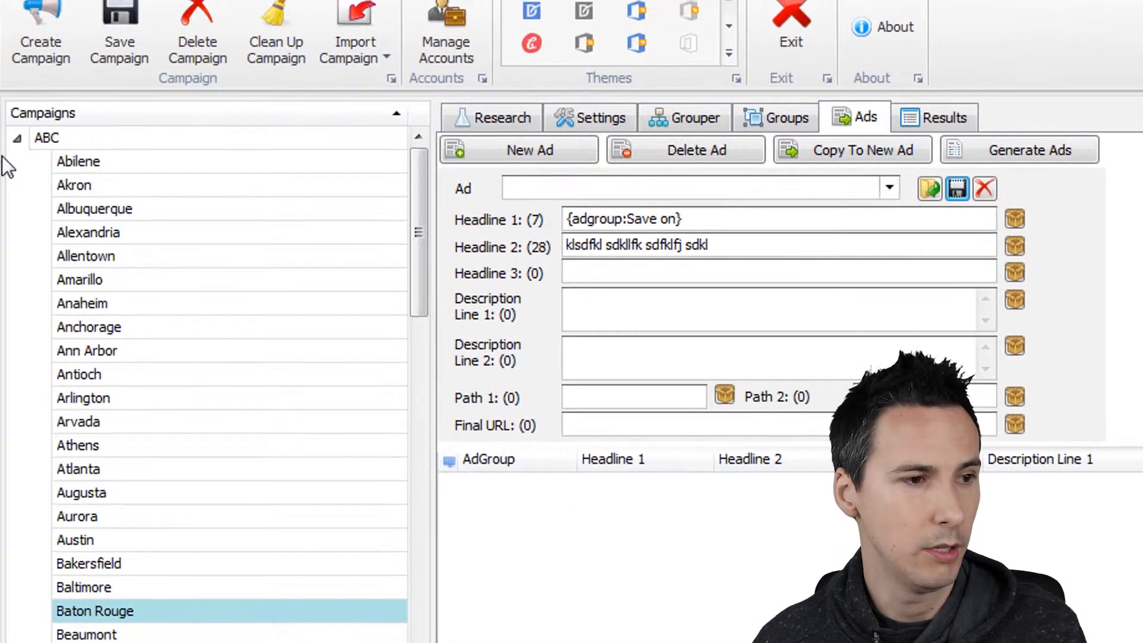
- Rename the ABC campaign as Insurance
{"action": "left_click", "coordinate": [68, 138]}
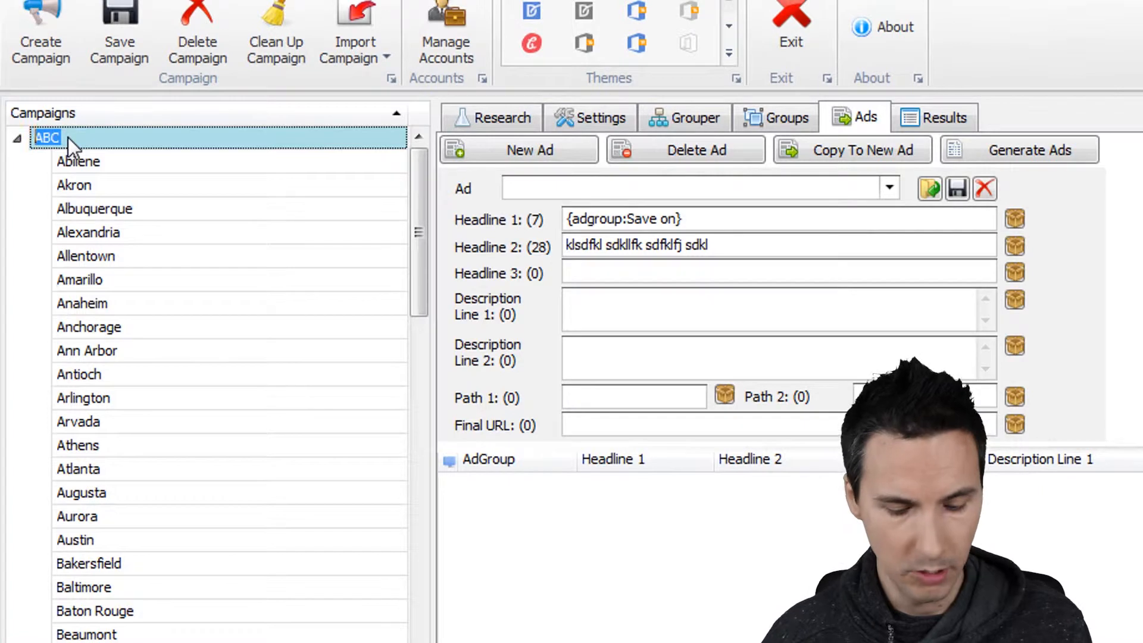
{"action": "type", "text": "Insurance"}
{"action": "key", "text": "Return"}
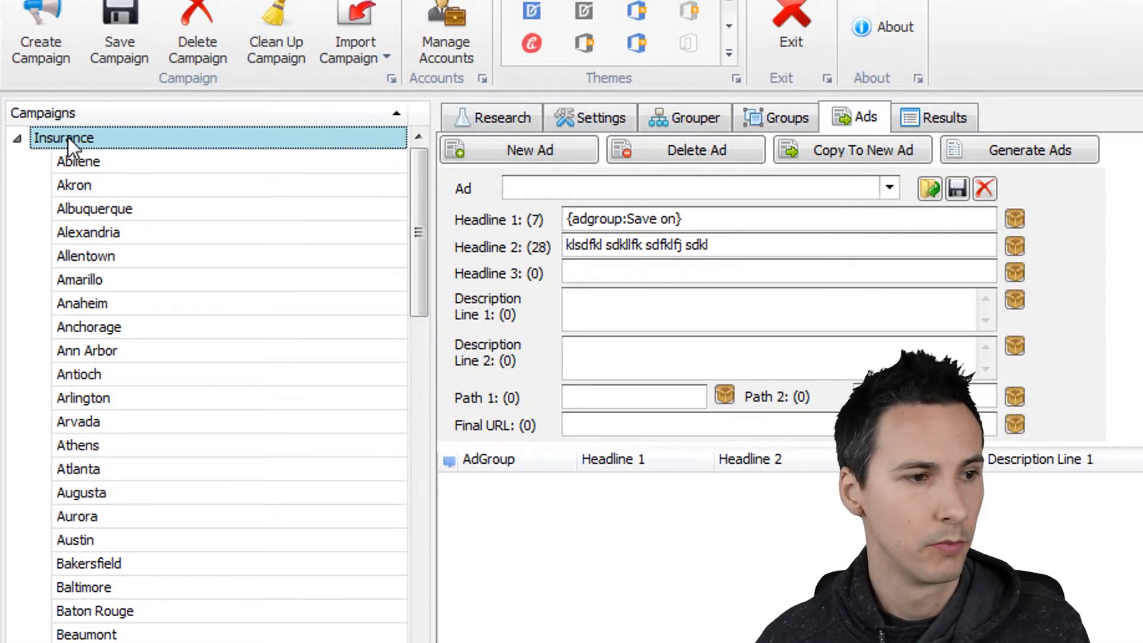
- Insert the campaign template string without default text into Headline 3
{"action": "left_click", "coordinate": [650, 273]}
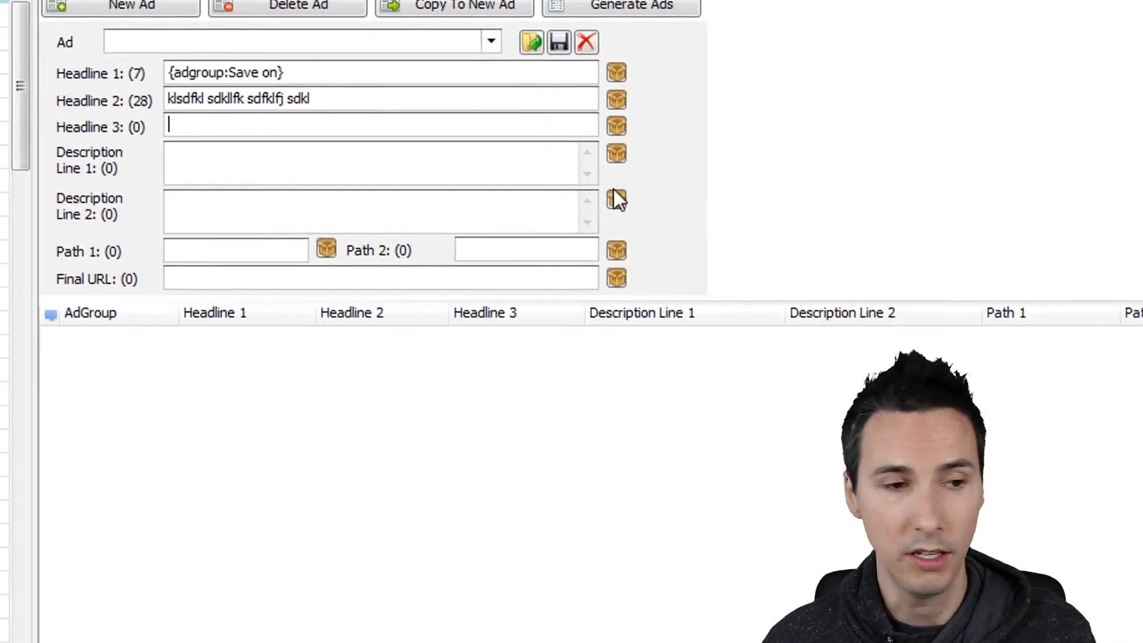
{"action": "left_click", "coordinate": [552, 102]}
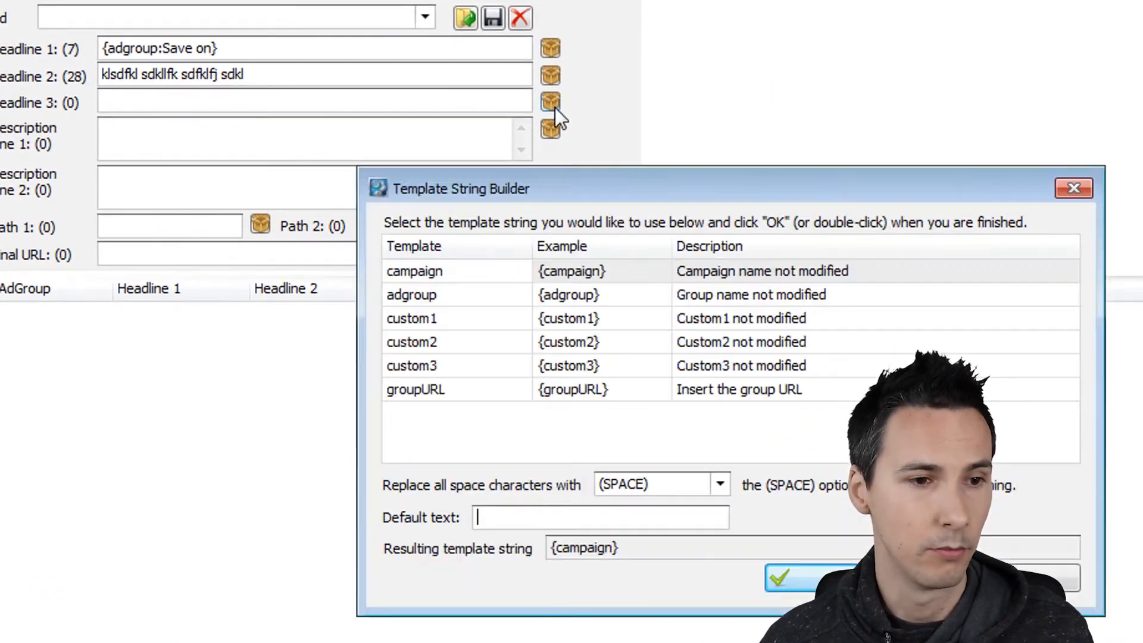
{"action": "left_click", "coordinate": [601, 275]}
{"action": "left_click", "coordinate": [626, 516]}
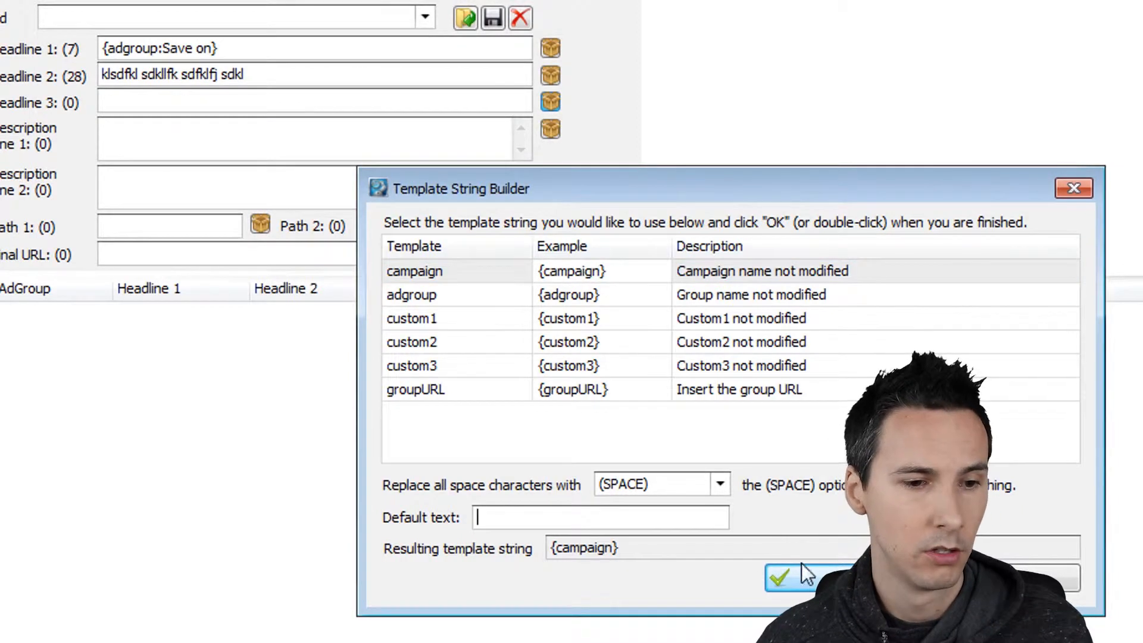
{"action": "left_click", "coordinate": [845, 578]}
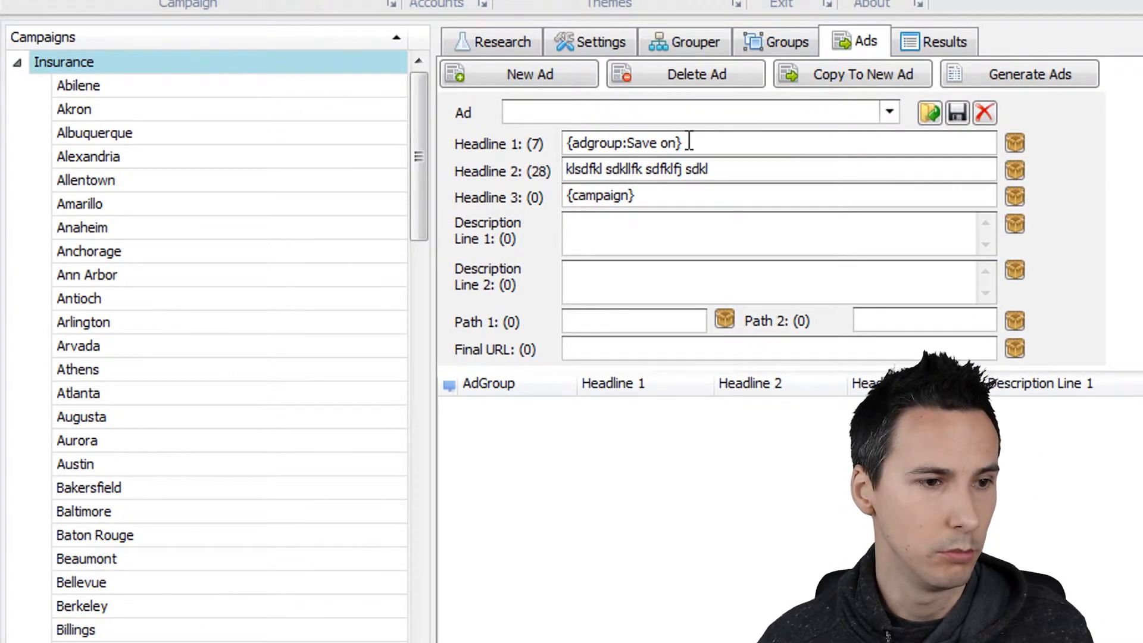
- Copy the {adgroup:Save on} string from Headline 1 and place it before {campaign} in Headline 3
{"action": "left_click_drag", "start_coordinate": [609, 134], "coordinate": [577, 143]}
{"action": "key", "text": "ctrl+c"}
{"action": "left_click", "coordinate": [568, 195]}
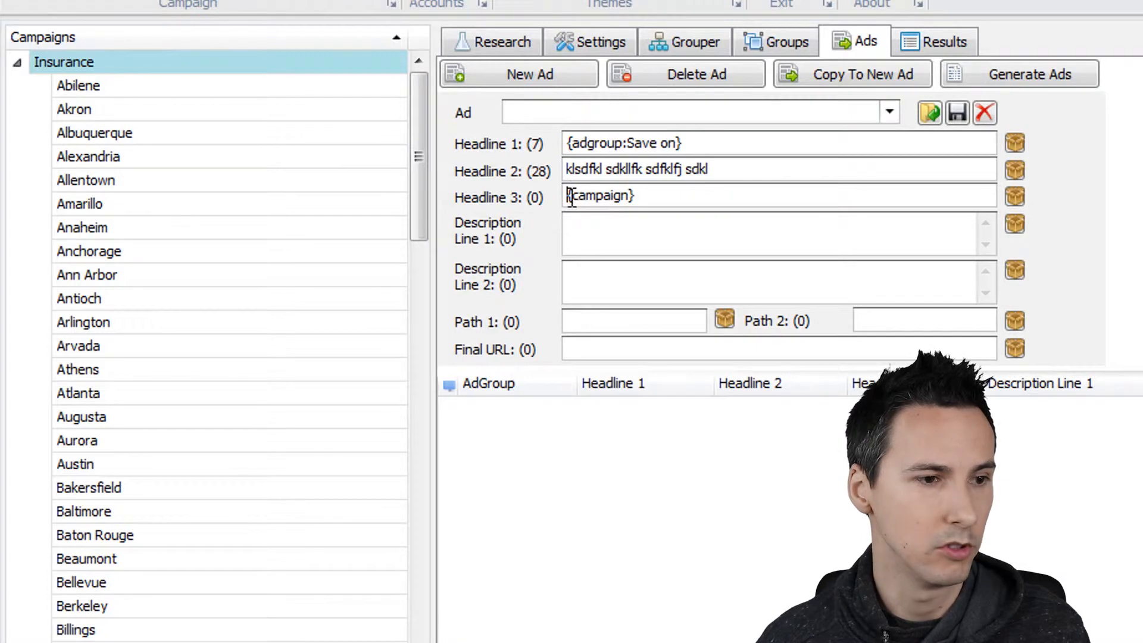
{"action": "key", "text": "ctrl+v"}
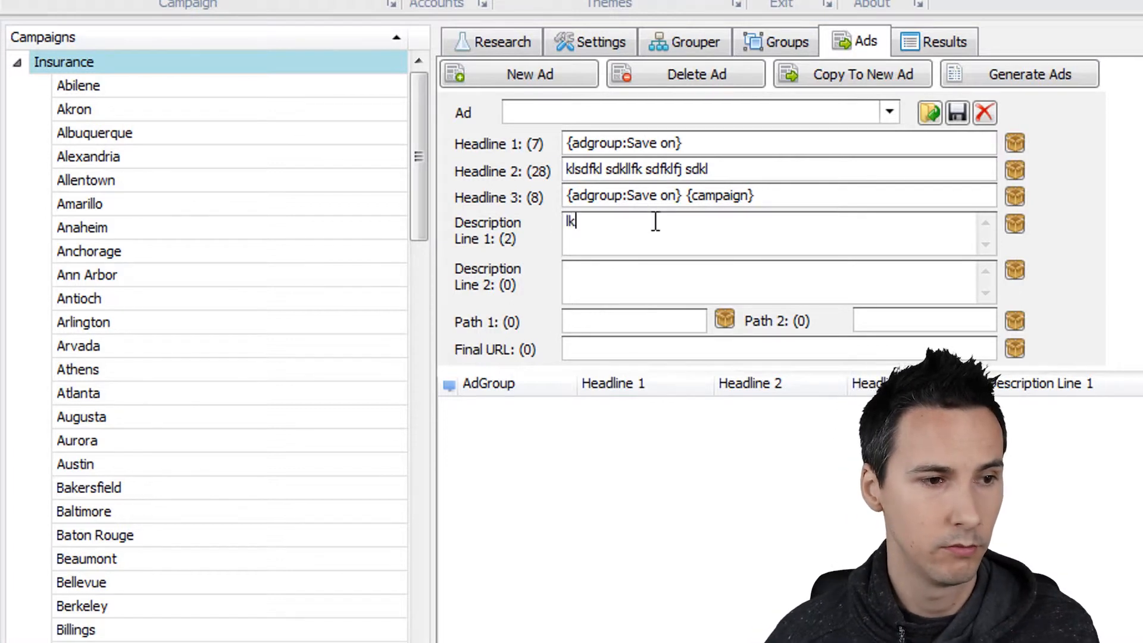
- Fill Description Line 1 with random placeholder words up to the 90-character limit, ending in "jlkdsf jklsd"
{"action": "type", "text": "flk lksdjl kklsd klsdkl kljsd"}
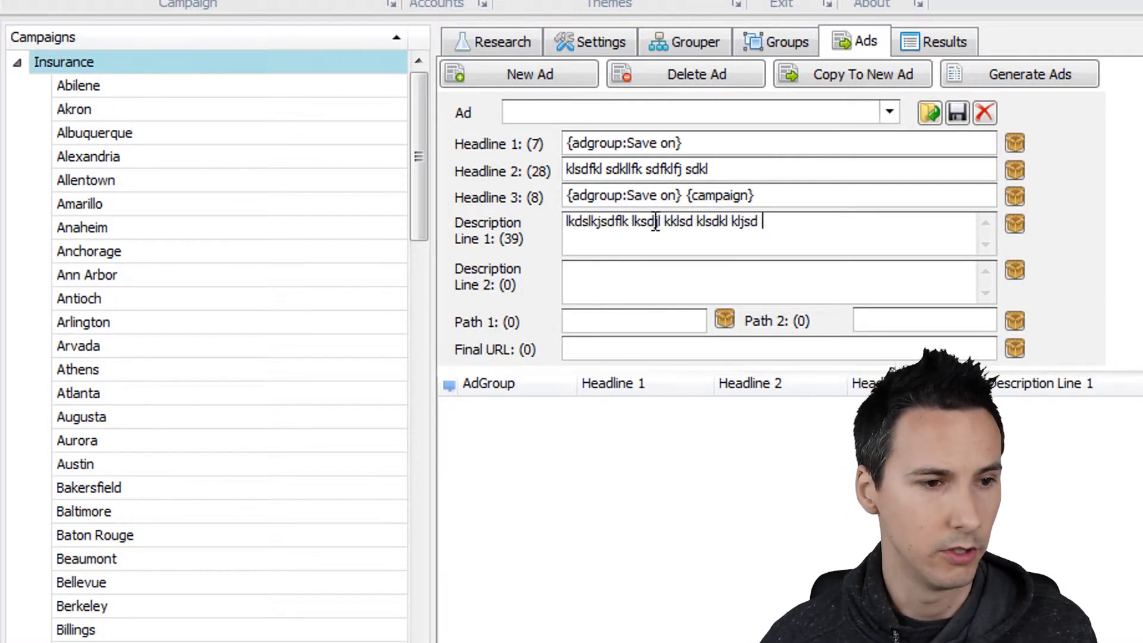
{"action": "type", "text": " sdf sd sdjk sdkljflk lskd jlskd jsdlk jlkdsf jklsdlk"}
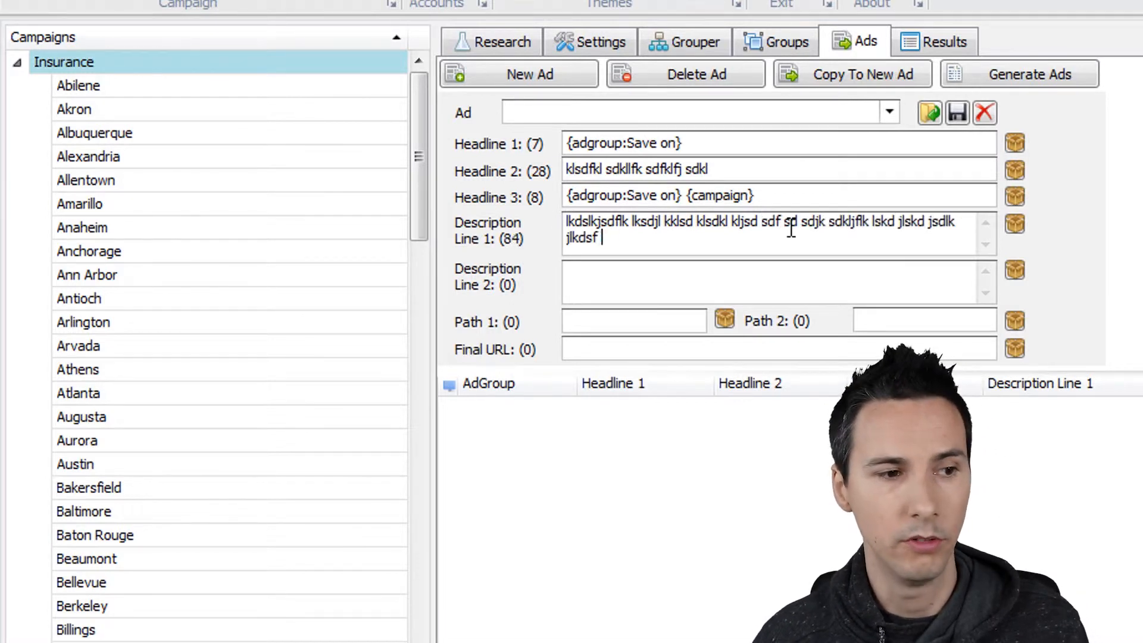
{"action": "key", "text": "BackSpace"}
{"action": "key", "text": "BackSpace"}
{"action": "key", "text": "BackSpace"}
{"action": "key", "text": "BackSpace"}
{"action": "type", "text": "."}
{"action": "key", "text": "BackSpace"}
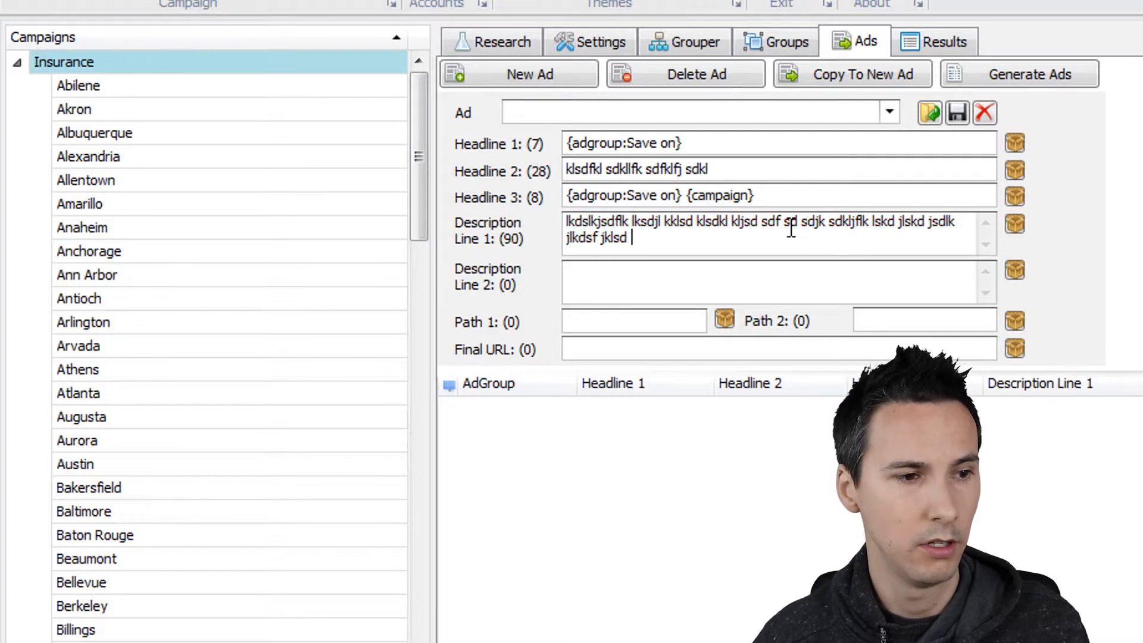
{"action": "key", "text": "ctrl+a"}
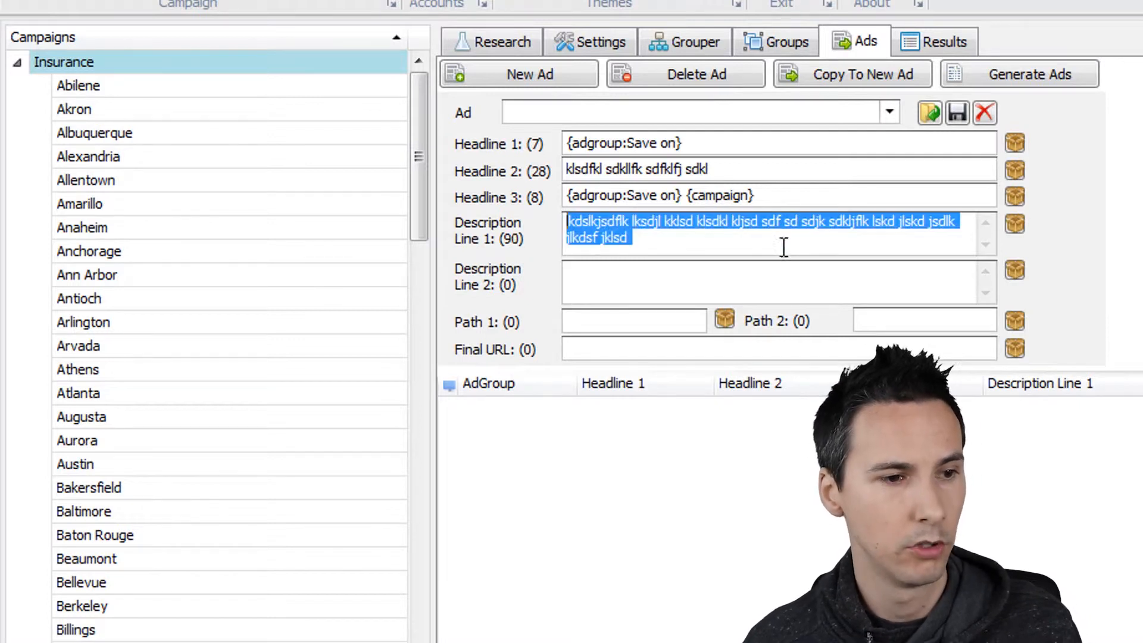
{"action": "key", "text": "ctrl+c"}
{"action": "left_click", "coordinate": [800, 276]}
{"action": "key", "text": "ctrl+v"}
{"action": "left_click_drag", "start_coordinate": [659, 271], "coordinate": [491, 276]}
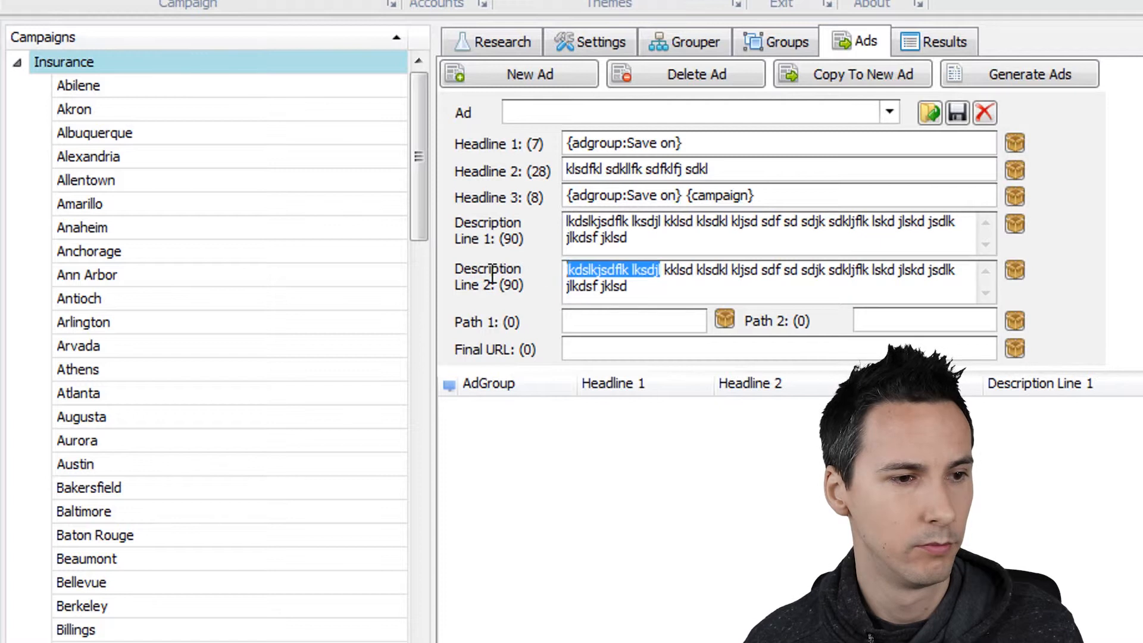
{"action": "key", "text": "BackSpace"}
{"action": "key", "text": "ctrl+a"}
{"action": "key", "text": "Delete"}
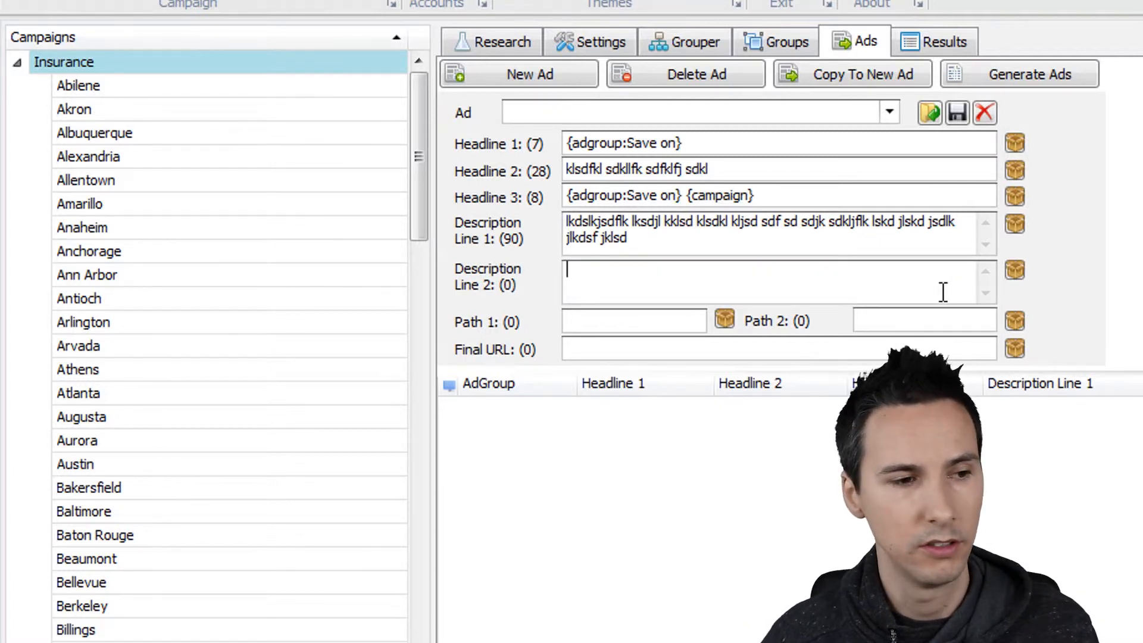
- Begin Description Line 2 with "Save on {campaign} in", inserting the campaign name as a template string
{"action": "type", "text": "Save on"}
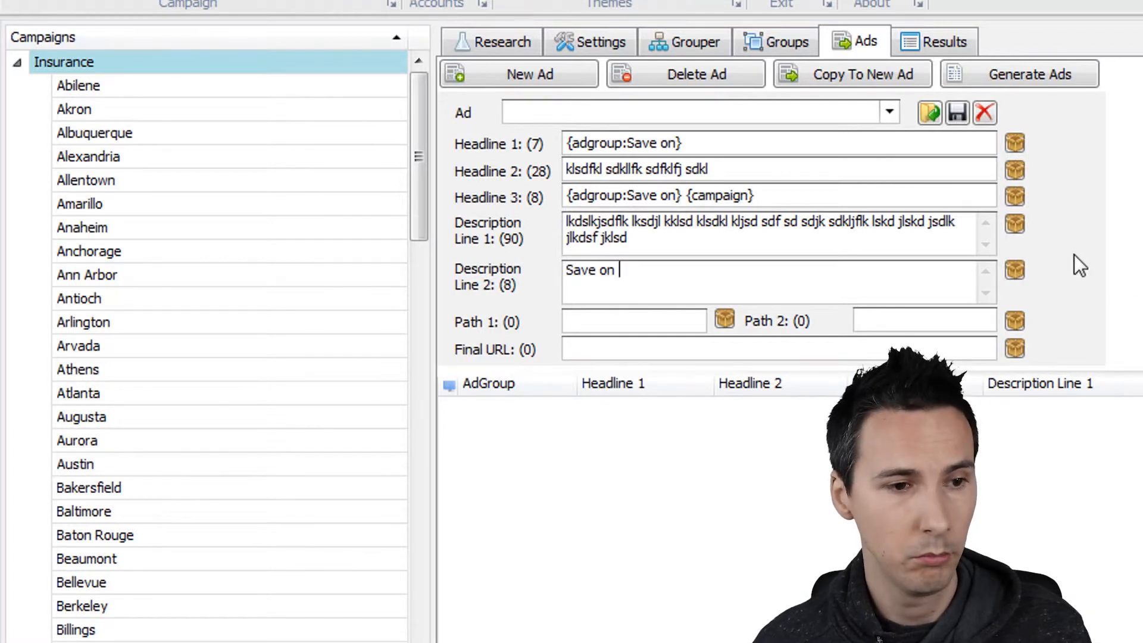
{"action": "left_click", "coordinate": [1014, 269]}
{"action": "left_click", "coordinate": [1130, 639]}
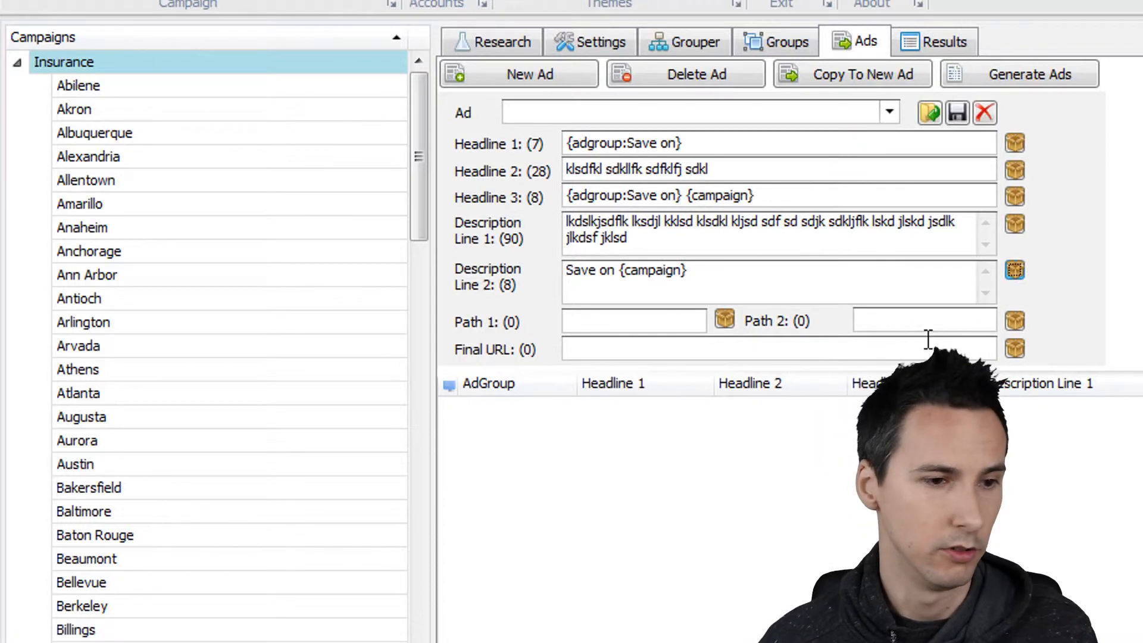
{"action": "left_click", "coordinate": [914, 290]}
{"action": "type", "text": "in"}
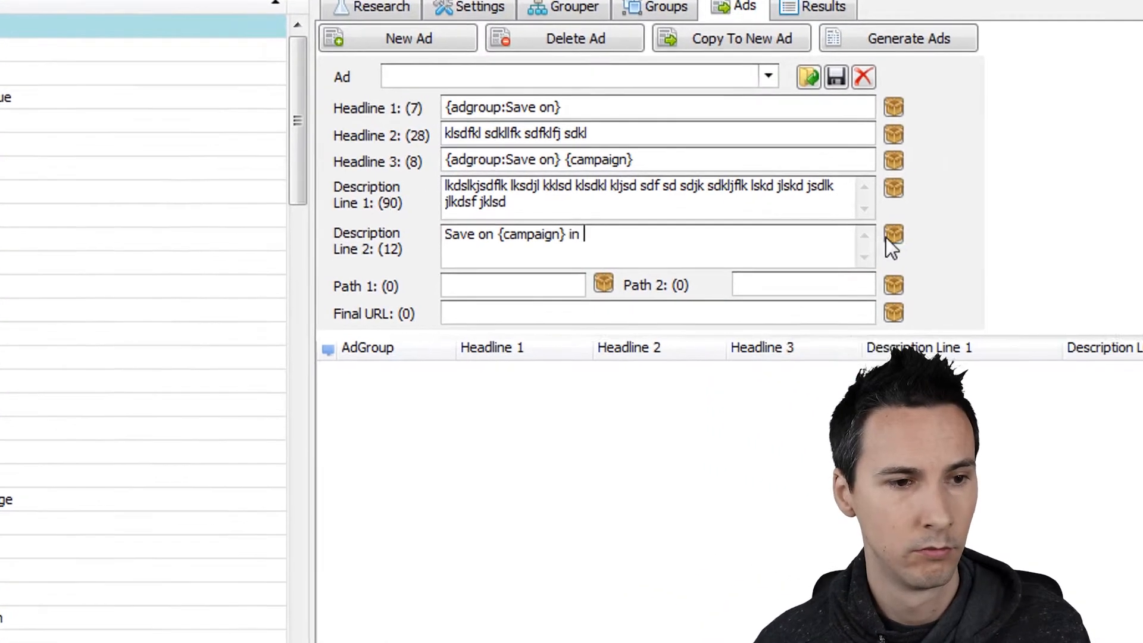
- Append the adgroup template string with default text "Your Area" to Description Line 2, placing the closing period after the brace
{"action": "left_click", "coordinate": [1014, 270]}
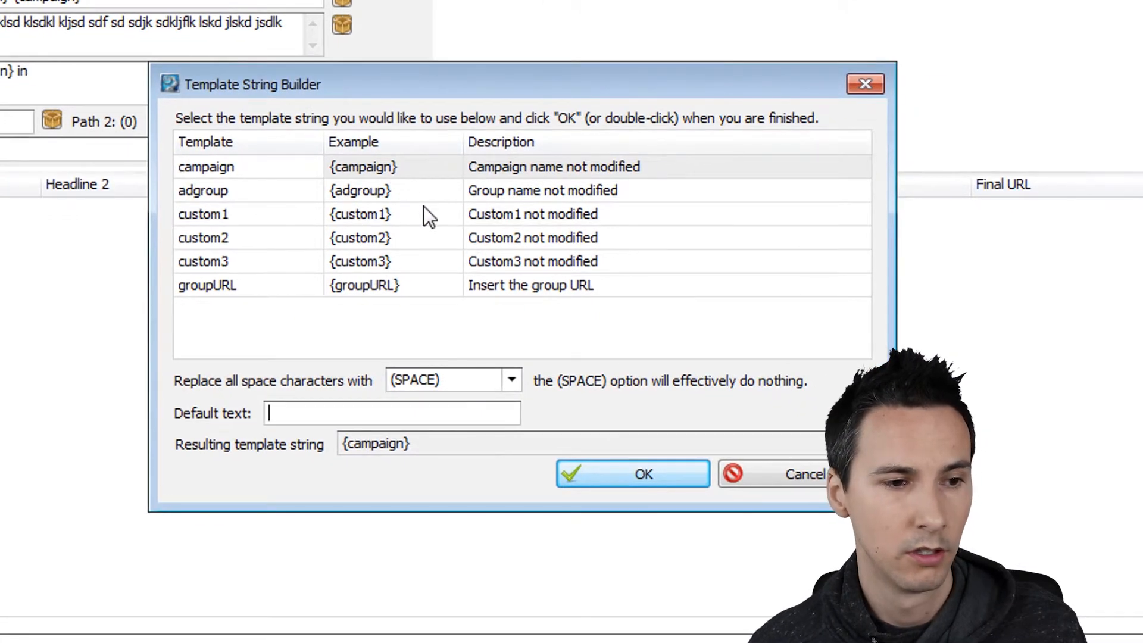
{"action": "left_click", "coordinate": [398, 189]}
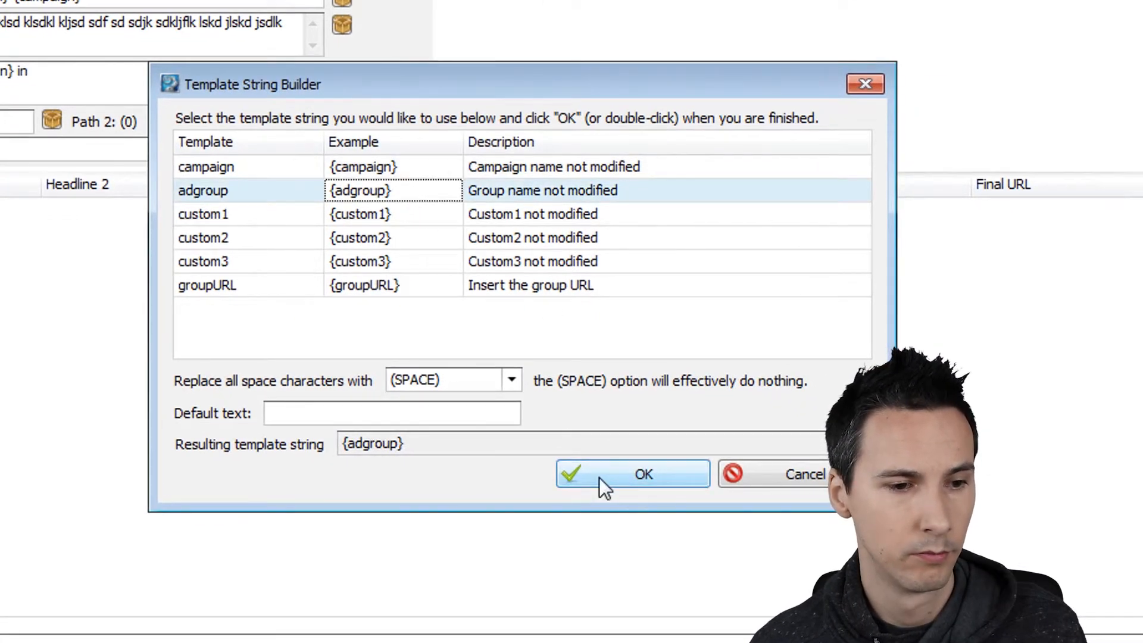
{"action": "left_click", "coordinate": [504, 412]}
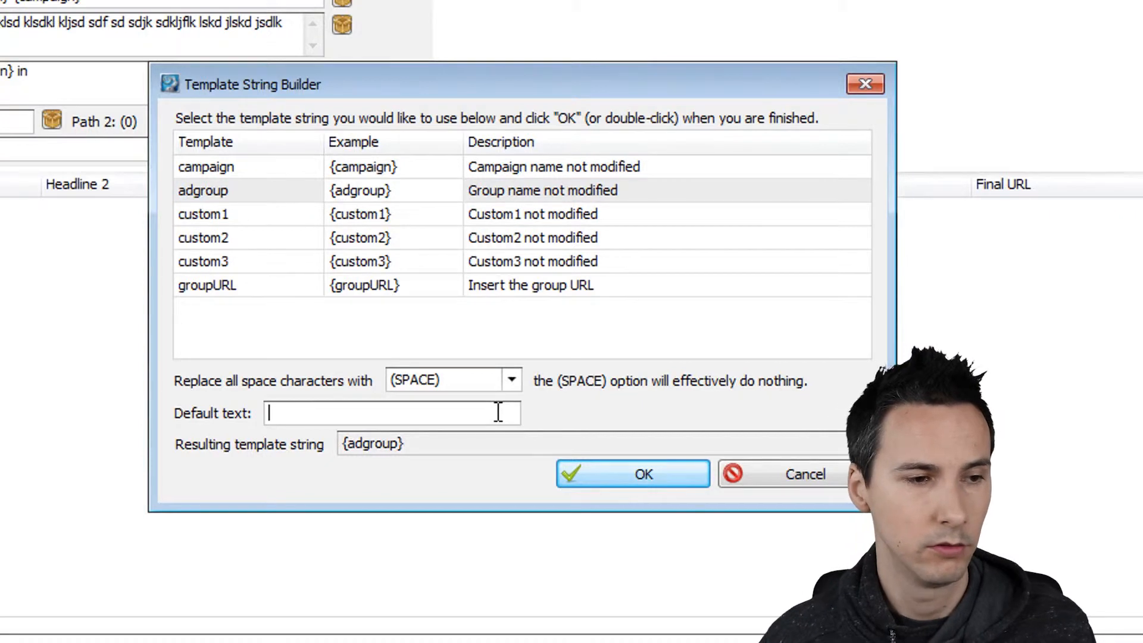
{"action": "type", "text": "Your "}
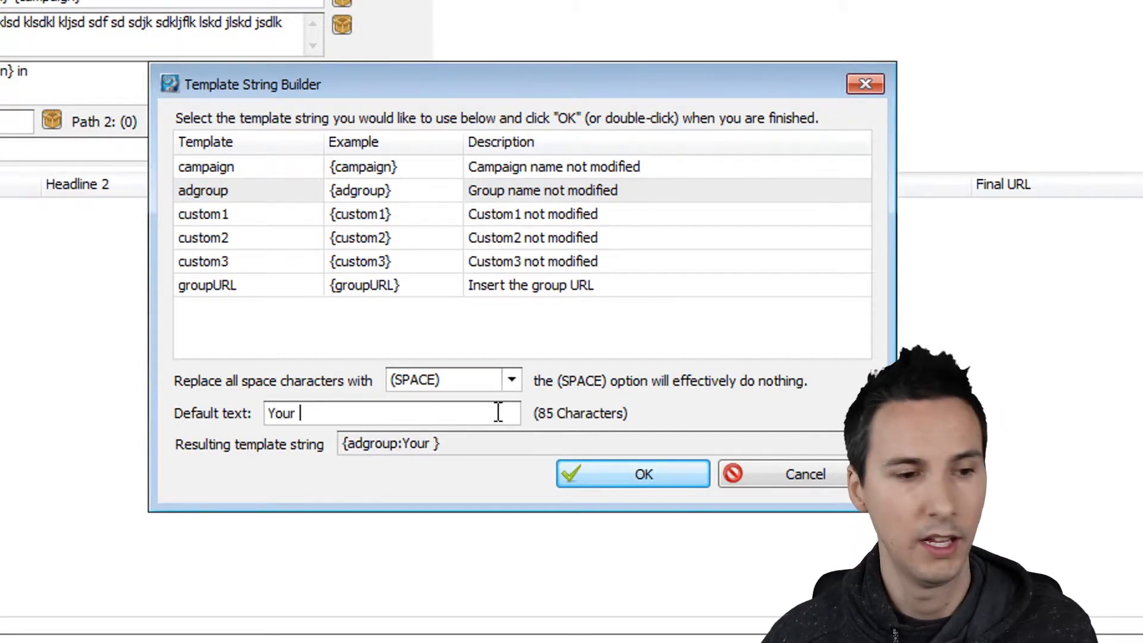
{"action": "type", "text": "Area."}
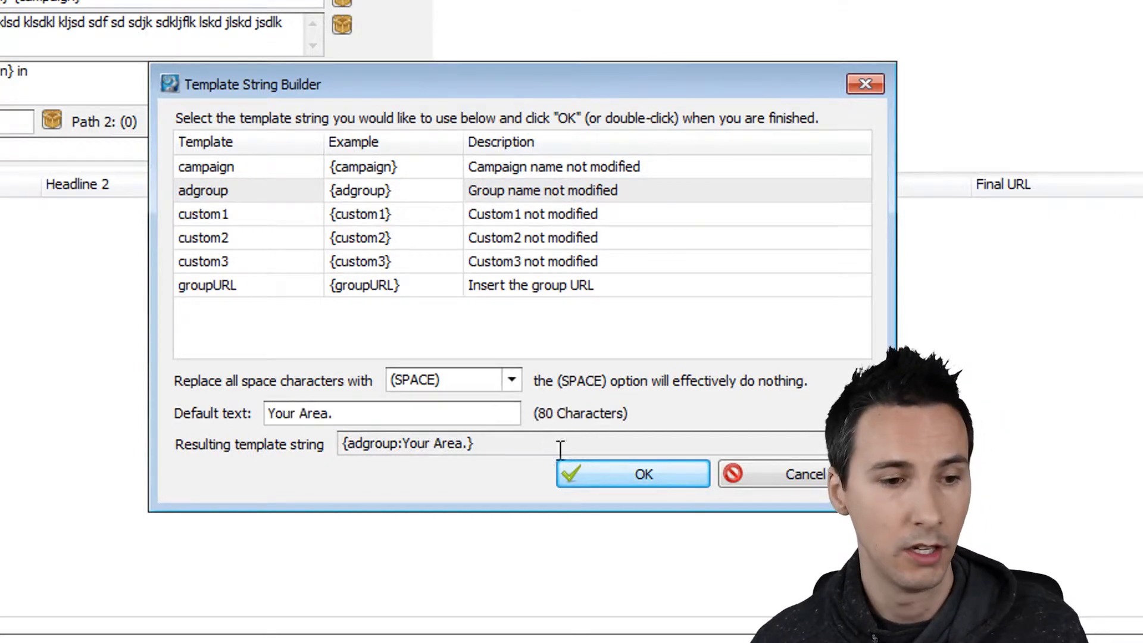
{"action": "left_click", "coordinate": [640, 474]}
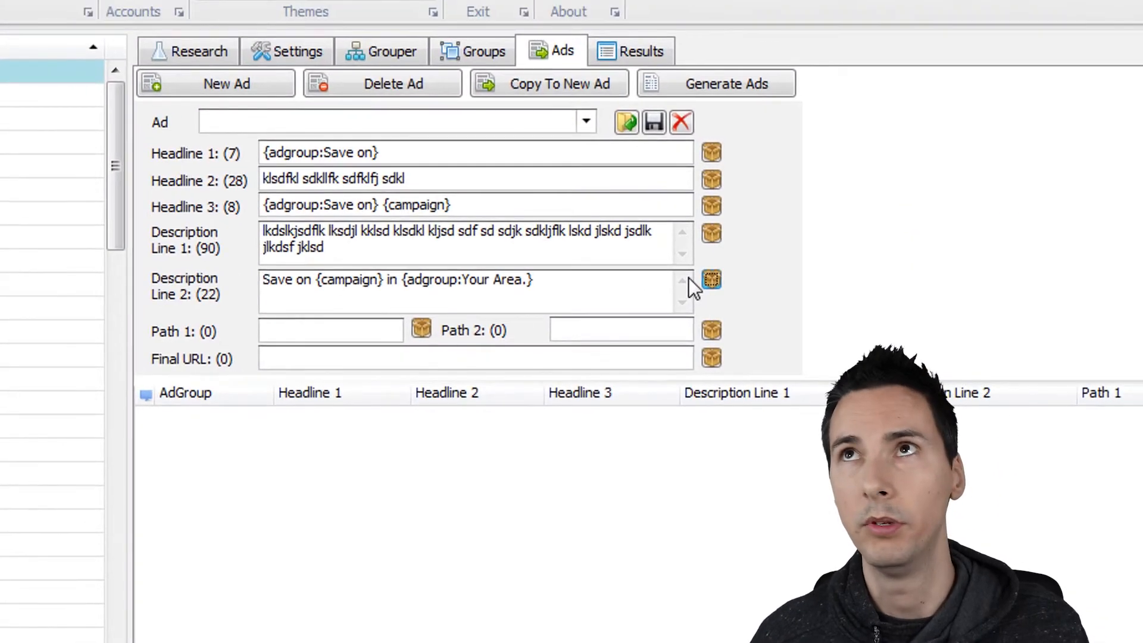
{"action": "left_click", "coordinate": [573, 295]}
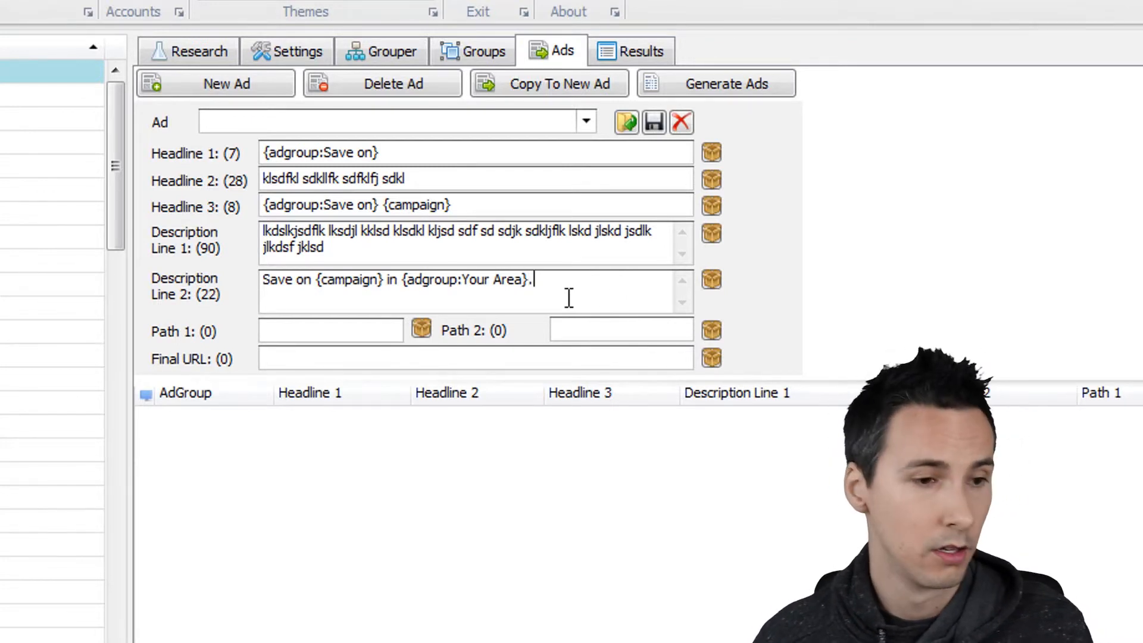
{"action": "left_click", "coordinate": [315, 323]}
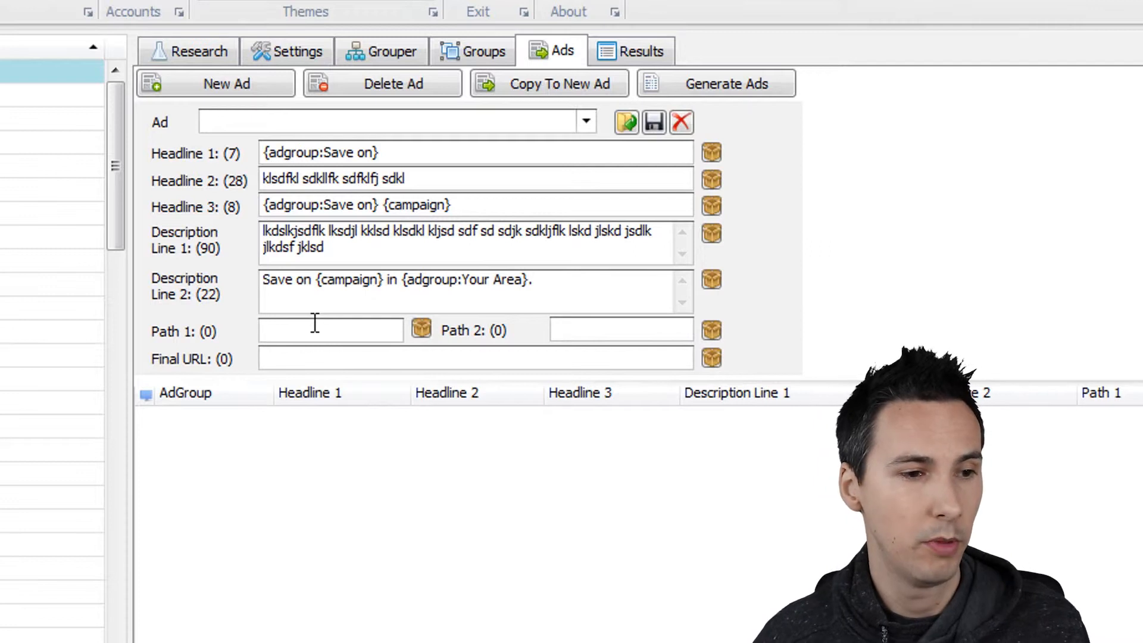
- Set Path 1 to the adgroup template string with spaces replaced by "-" and no default text
{"action": "left_click", "coordinate": [420, 329]}
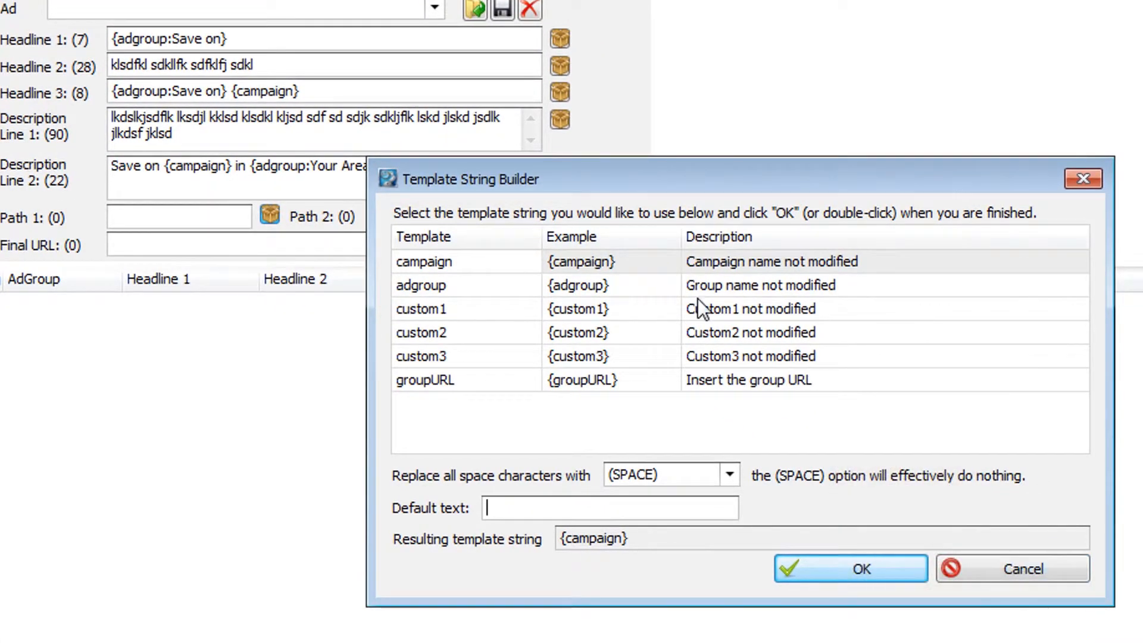
{"action": "left_click", "coordinate": [715, 471]}
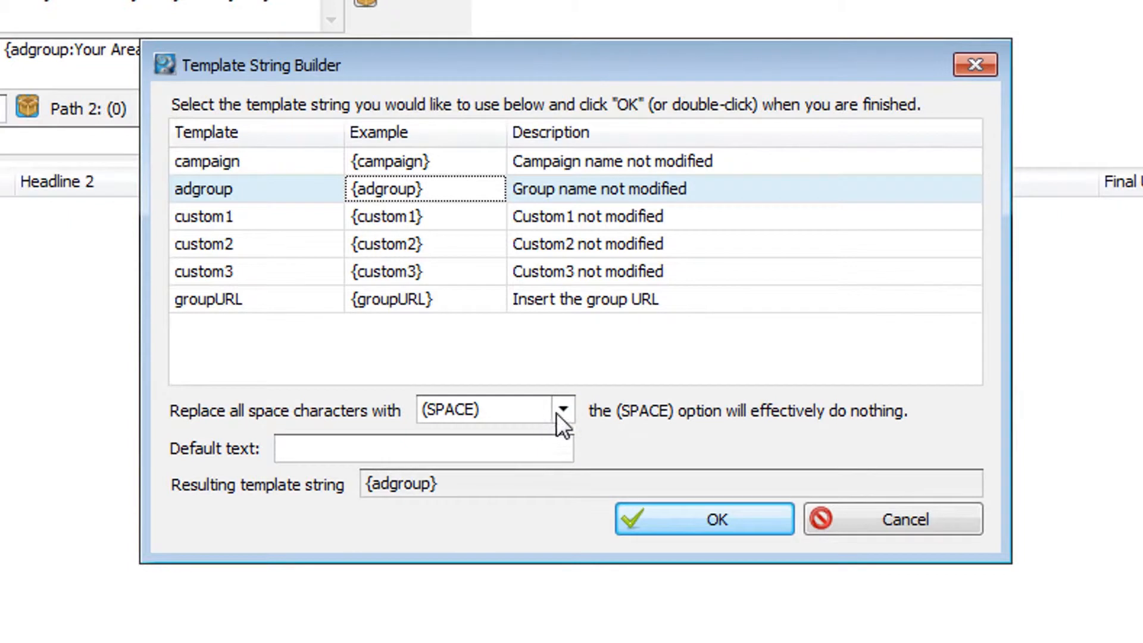
{"action": "left_click", "coordinate": [562, 409]}
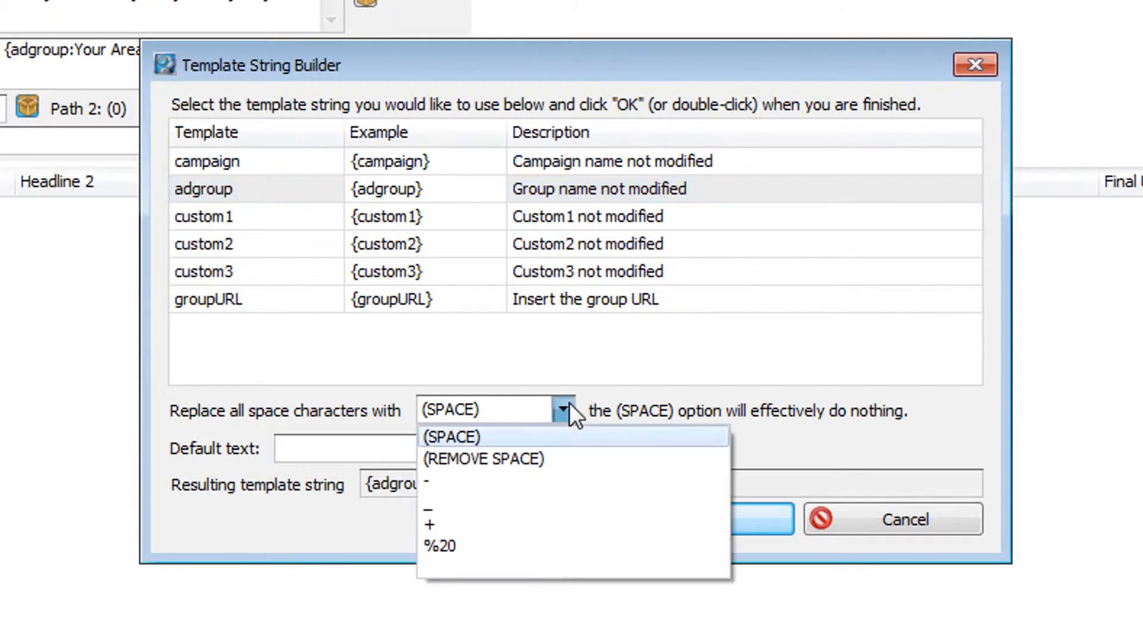
{"action": "left_click", "coordinate": [507, 478]}
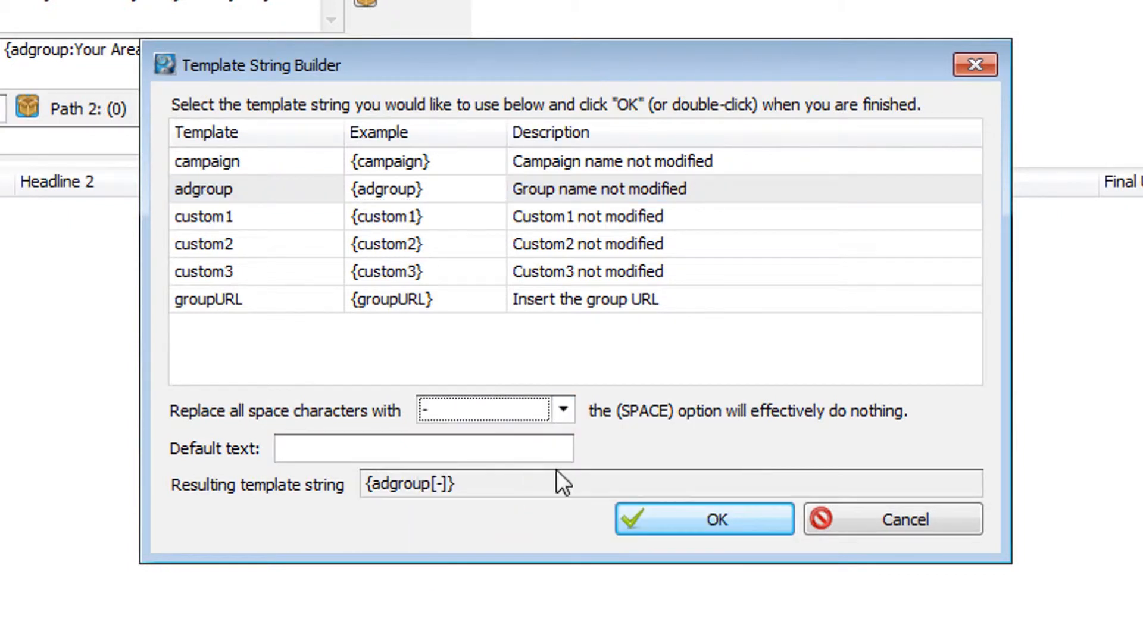
{"action": "left_click", "coordinate": [539, 450]}
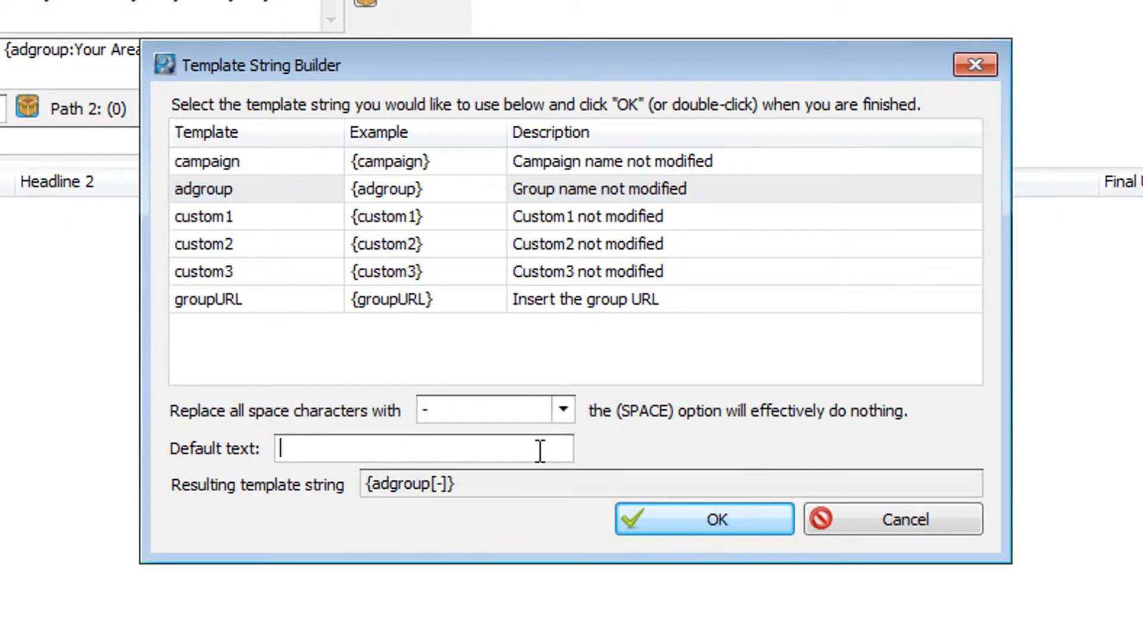
{"action": "left_click", "coordinate": [706, 512]}
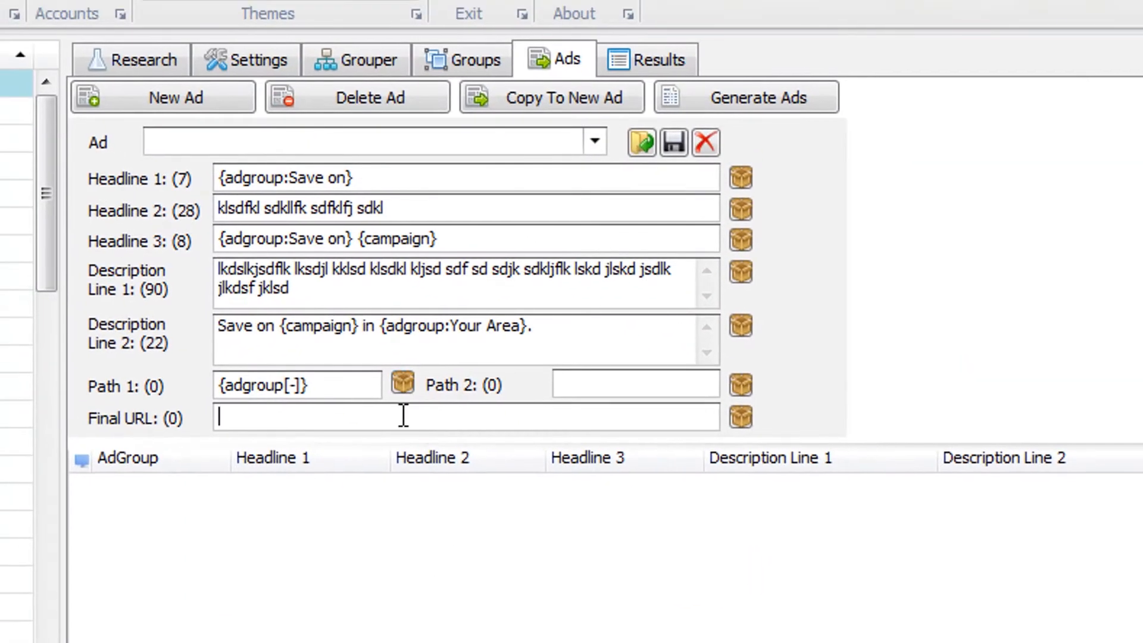
{"action": "left_click", "coordinate": [422, 426]}
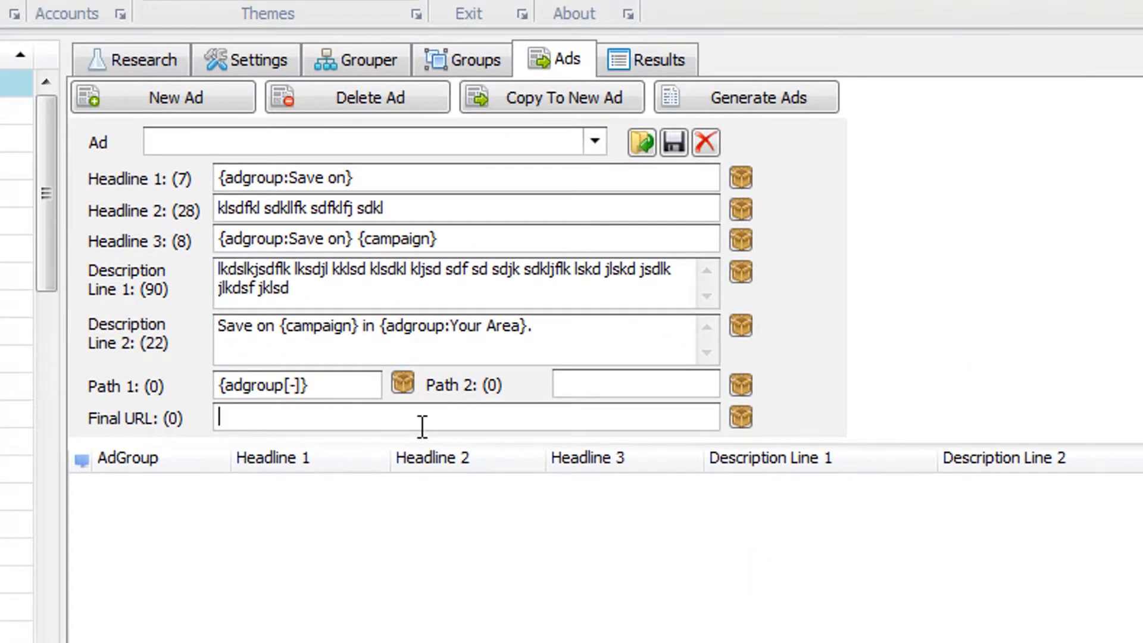
{"action": "left_click_drag", "start_coordinate": [310, 385], "coordinate": [204, 386]}
{"action": "left_click", "coordinate": [307, 385]}
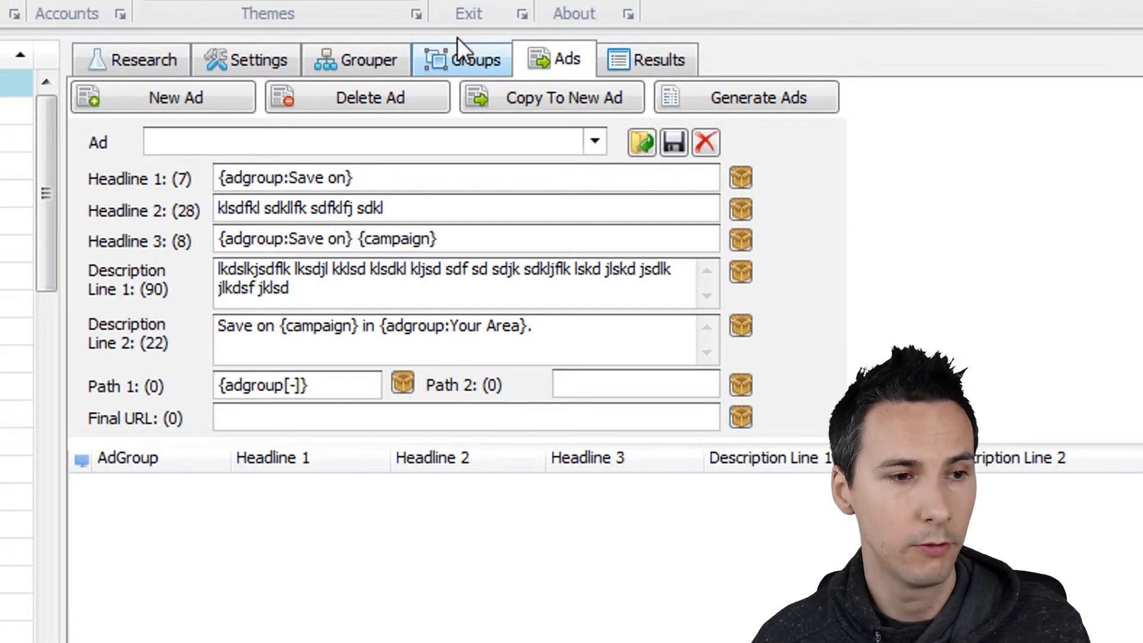
- Examine the ad groups' Final URL column and the groupURL template string option for the ad's Final URL
{"action": "left_click", "coordinate": [461, 59]}
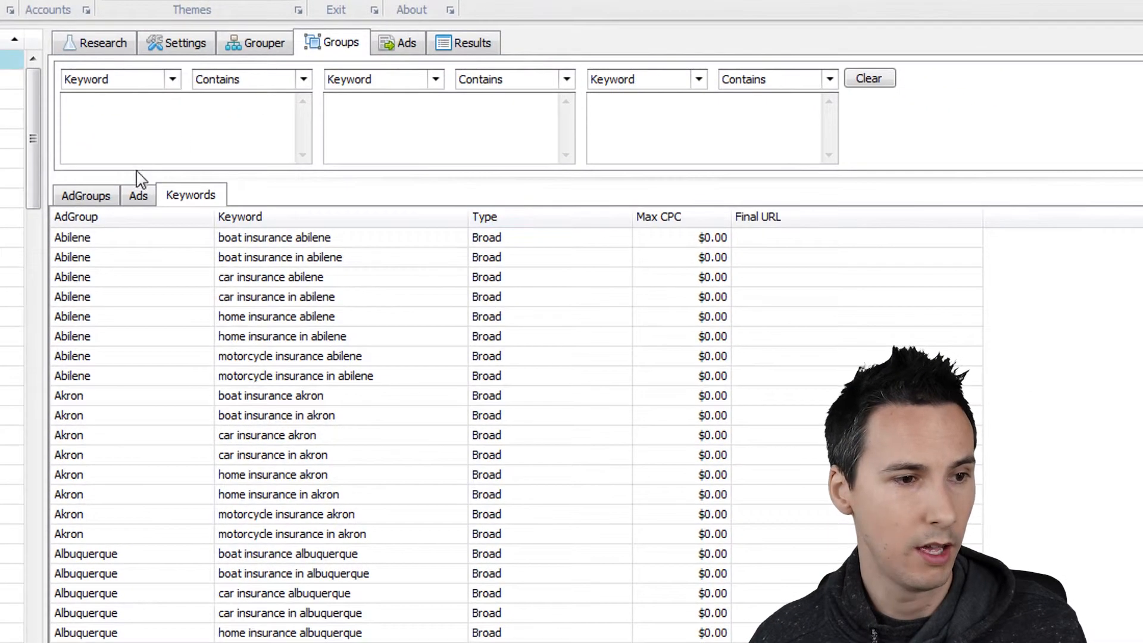
{"action": "left_click", "coordinate": [110, 197]}
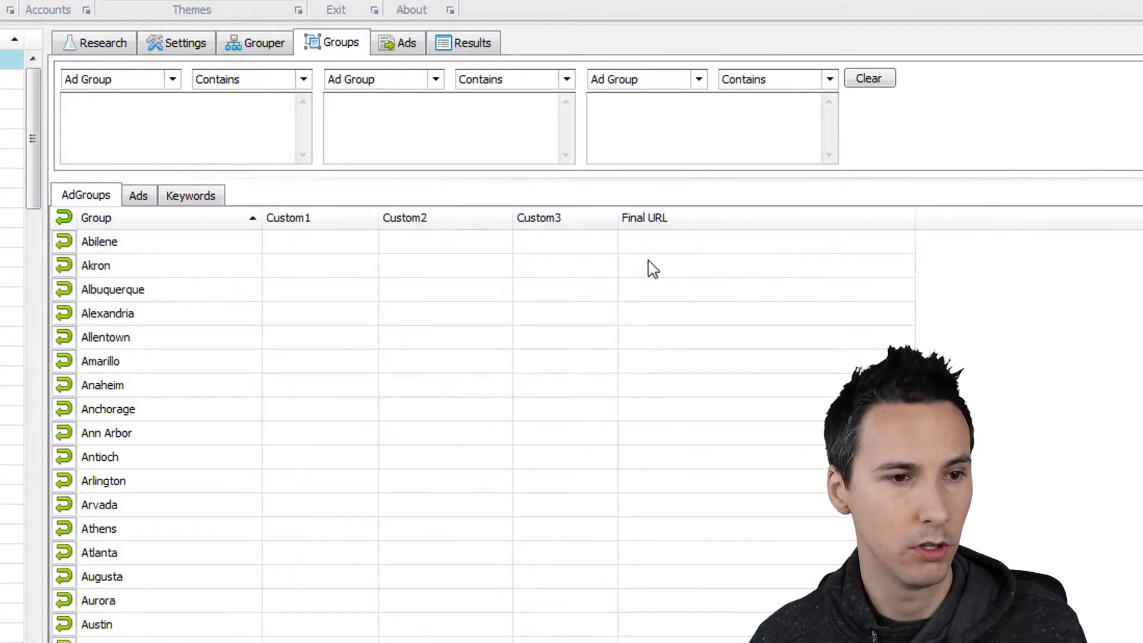
{"action": "left_click", "coordinate": [418, 47]}
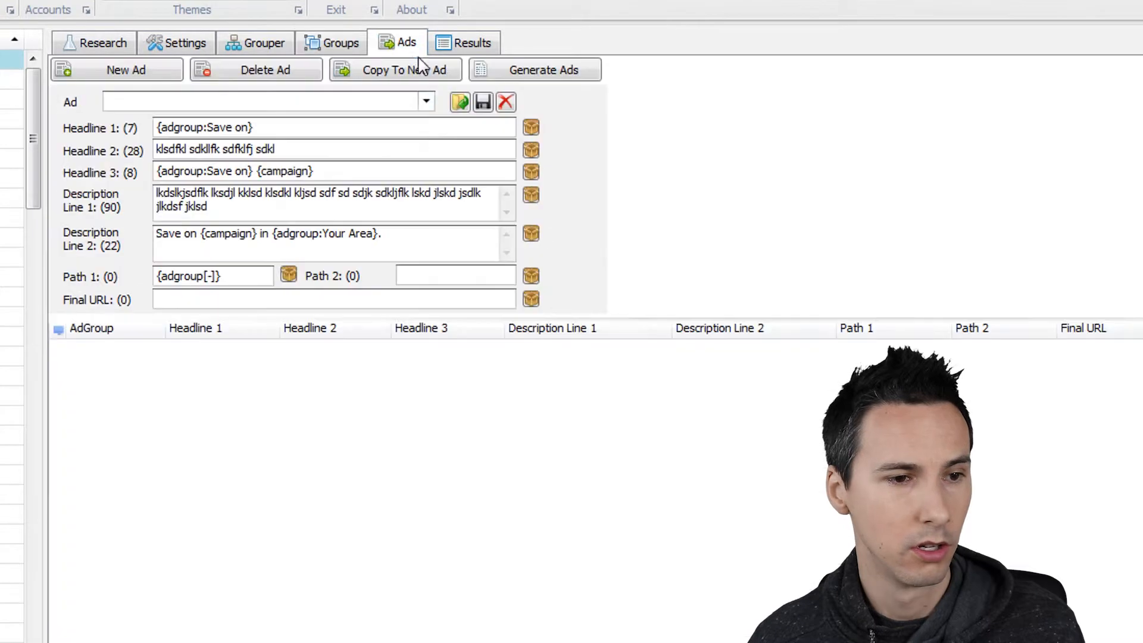
{"action": "left_click", "coordinate": [533, 301]}
{"action": "left_click", "coordinate": [573, 413]}
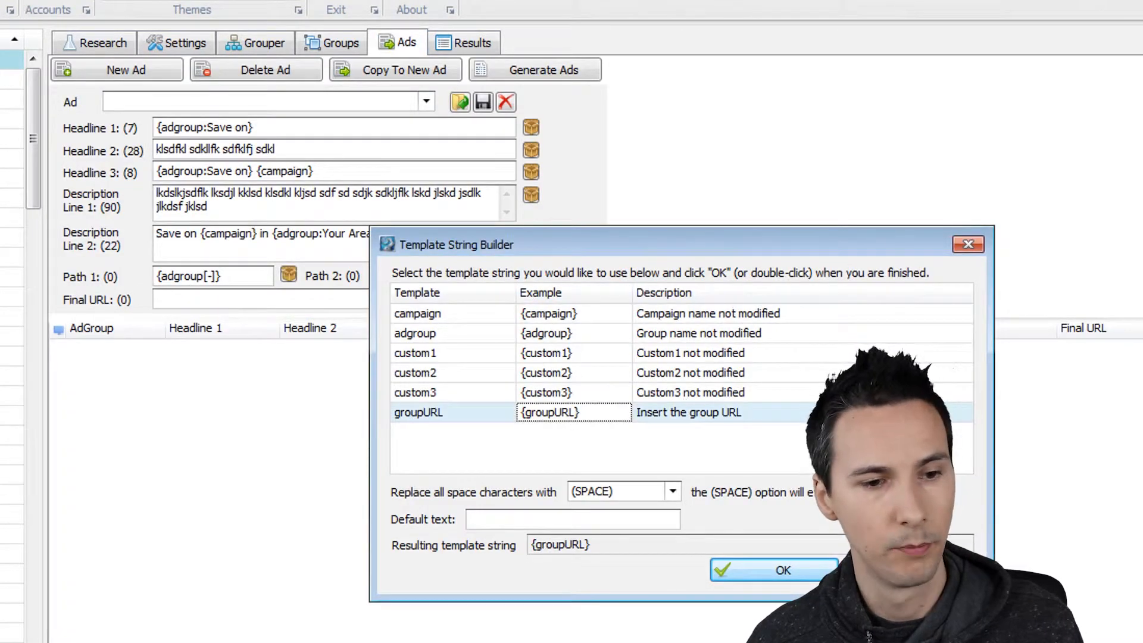
{"action": "left_click", "coordinate": [782, 570]}
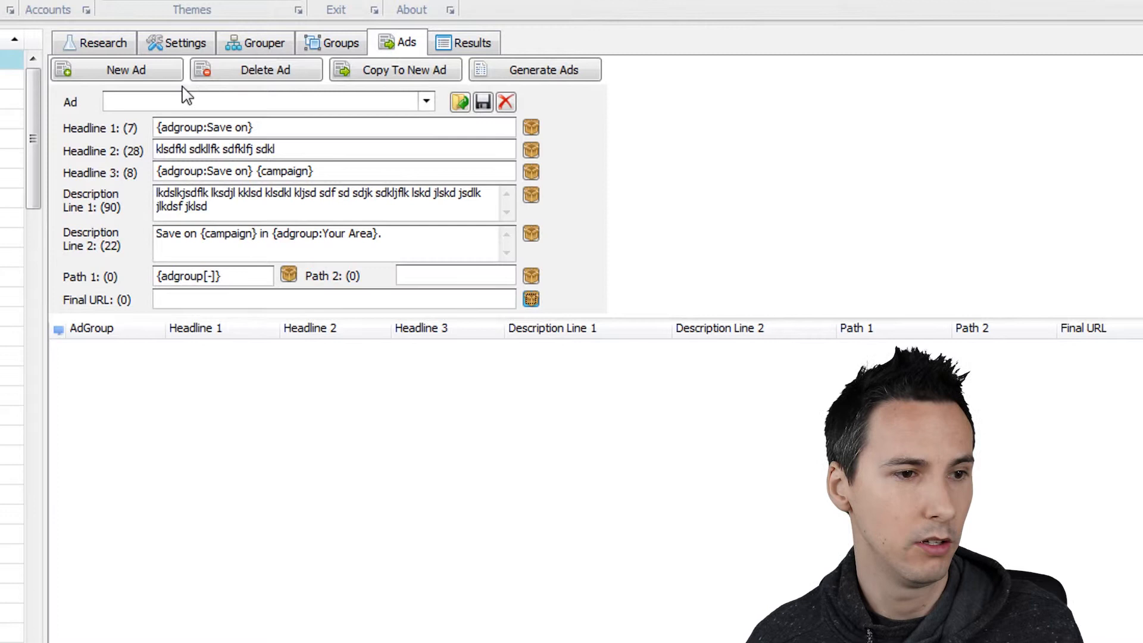
- Examine the city ad group list and its Custom1, Custom2, Custom3 and Final URL columns
{"action": "left_click", "coordinate": [333, 43]}
{"action": "left_click", "coordinate": [216, 314]}
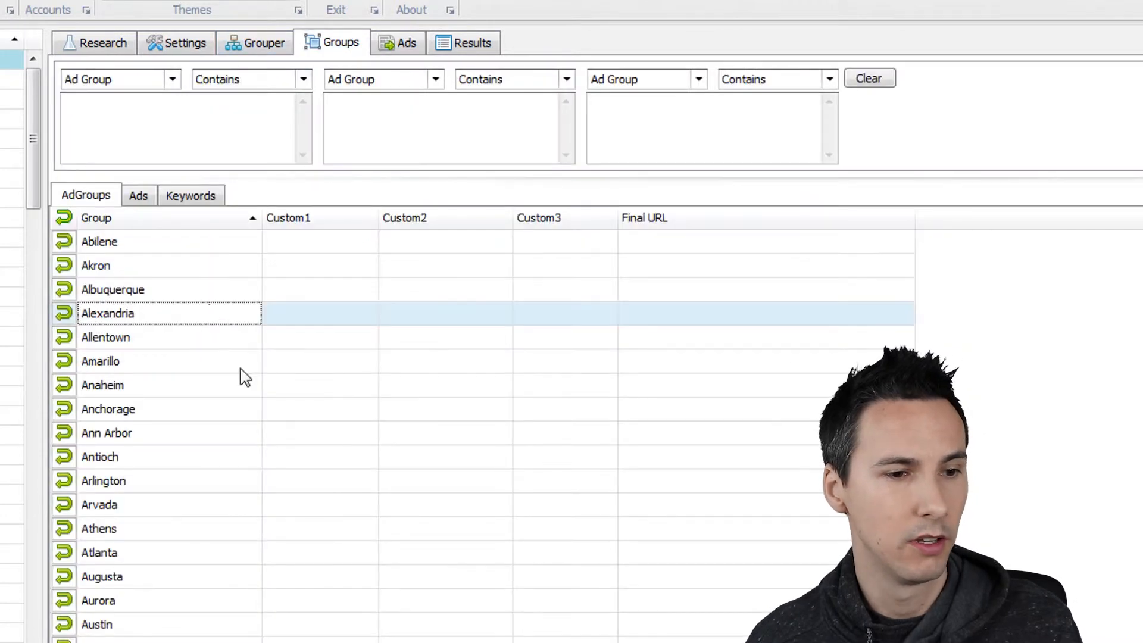
{"action": "left_click", "coordinate": [241, 366]}
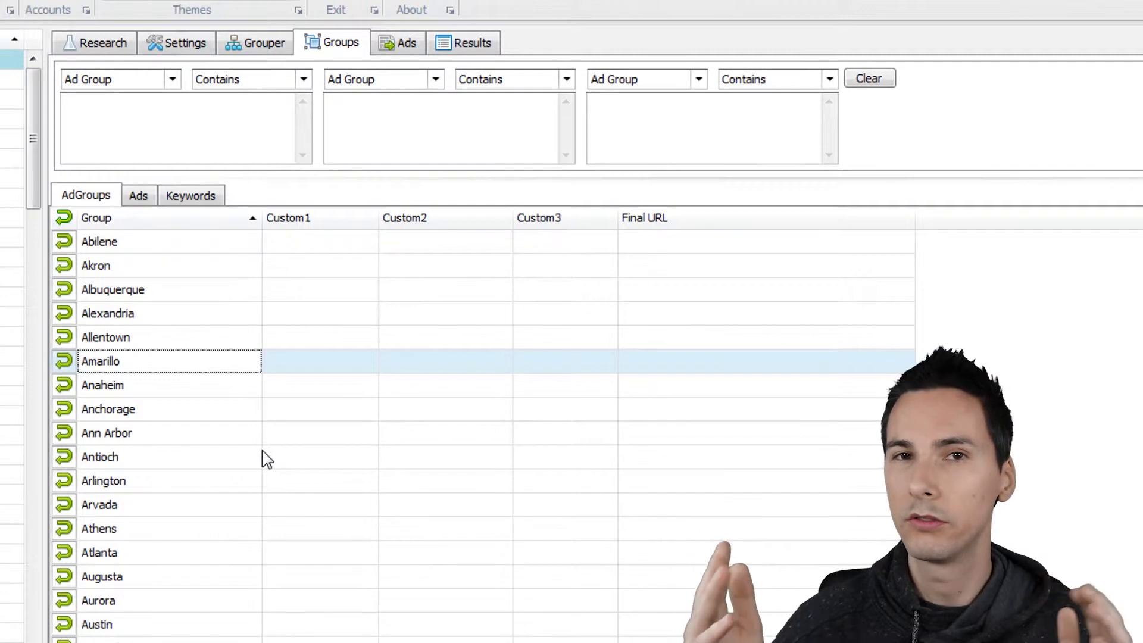
{"action": "left_click", "coordinate": [357, 310]}
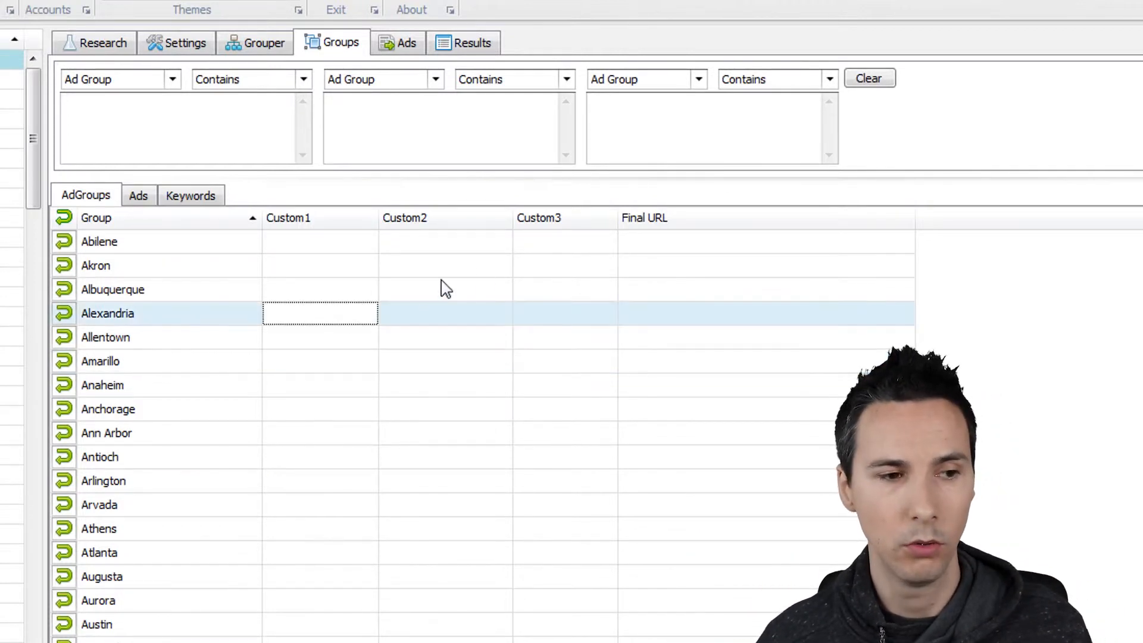
{"action": "left_click", "coordinate": [526, 264]}
{"action": "left_click", "coordinate": [666, 248]}
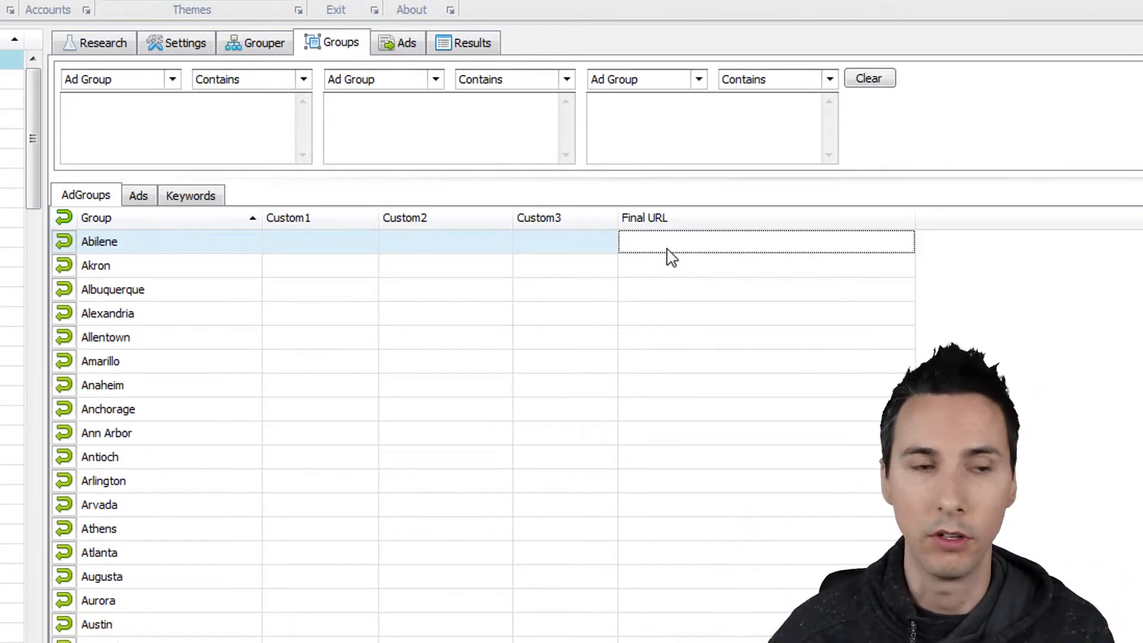
{"action": "left_click", "coordinate": [684, 271]}
{"action": "left_click", "coordinate": [694, 247]}
{"action": "left_click", "coordinate": [701, 266]}
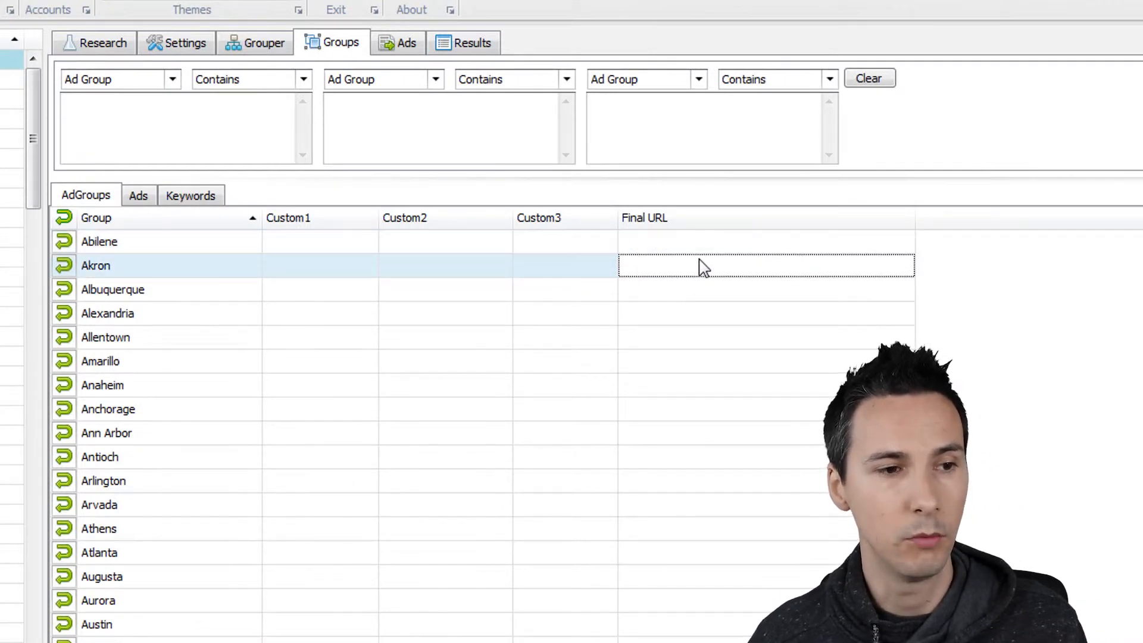
{"action": "left_click", "coordinate": [407, 44]}
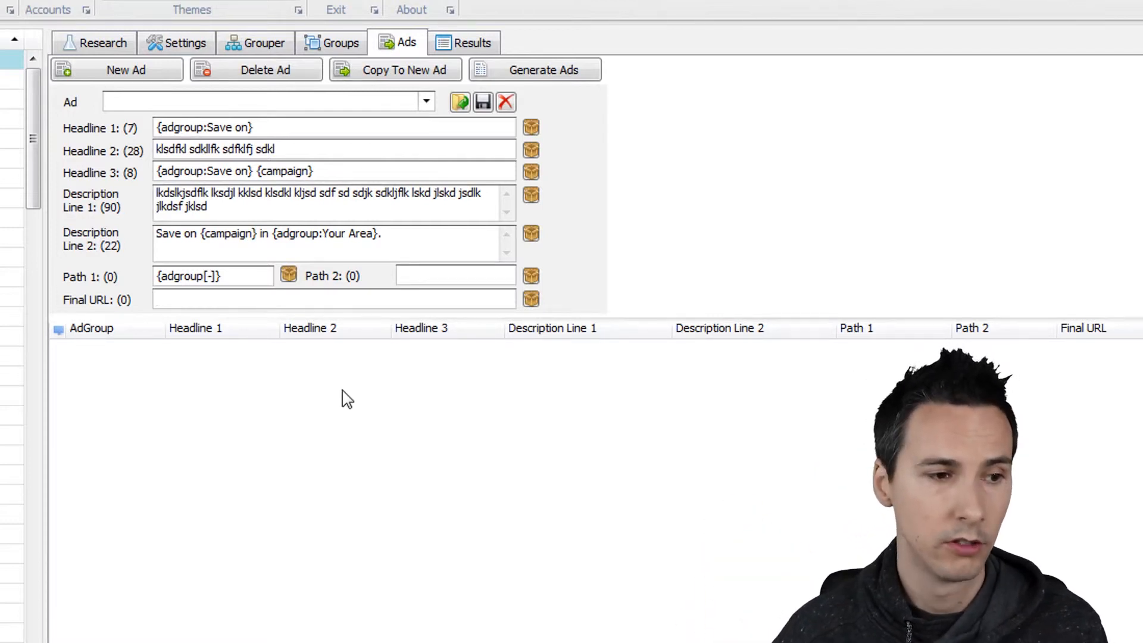
{"action": "type", "text": "https://"}
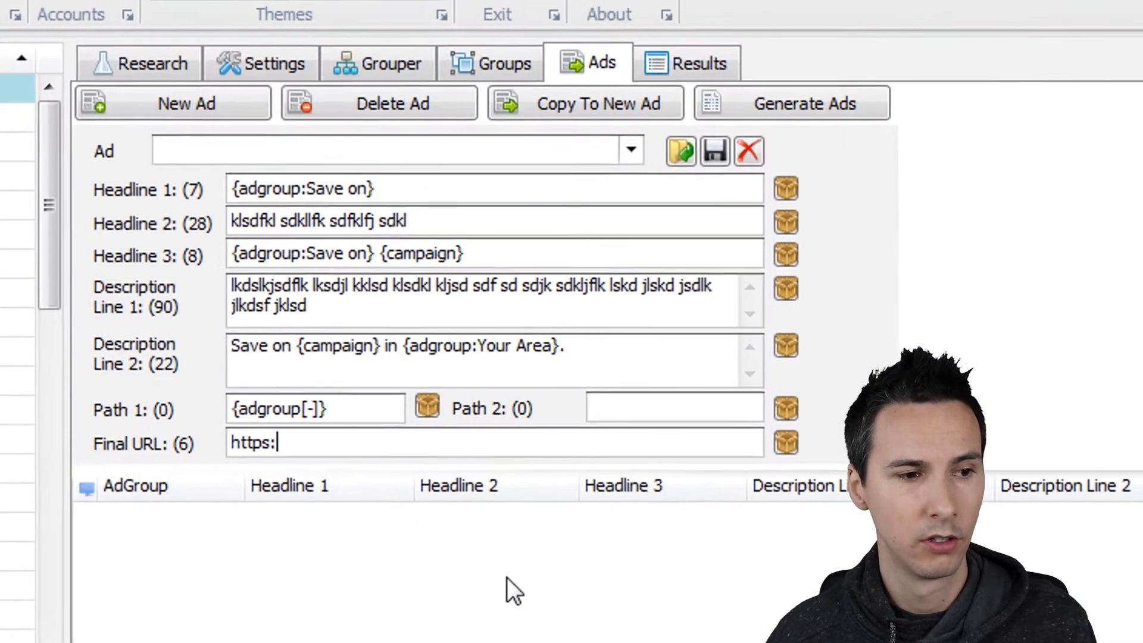
{"action": "type", "text": "insurance.com"}
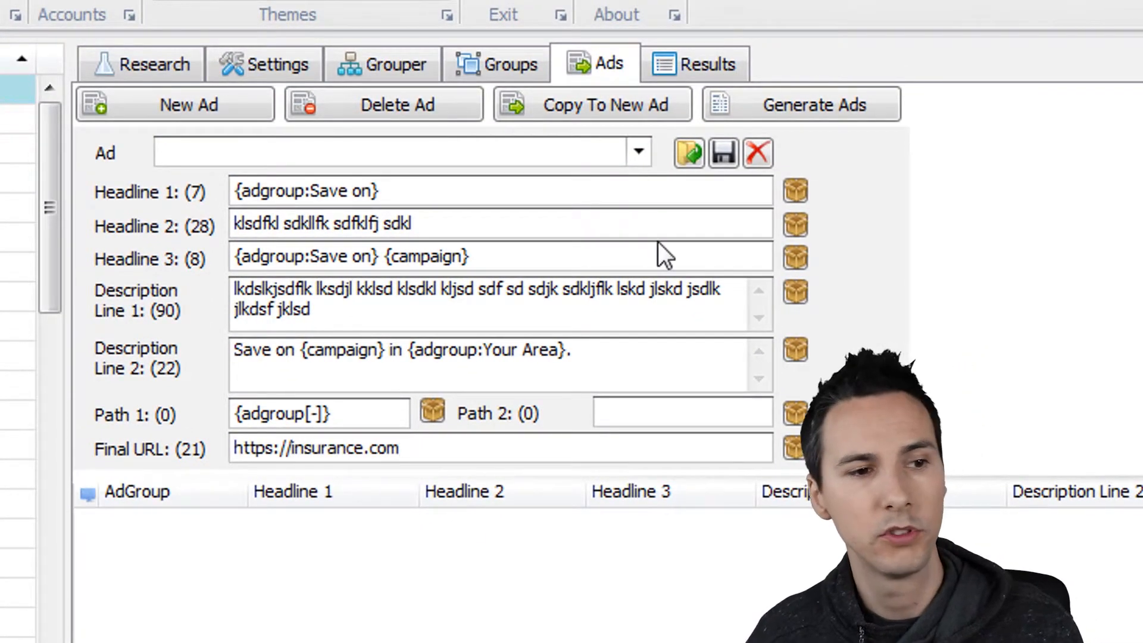
{"action": "left_click", "coordinate": [798, 107]}
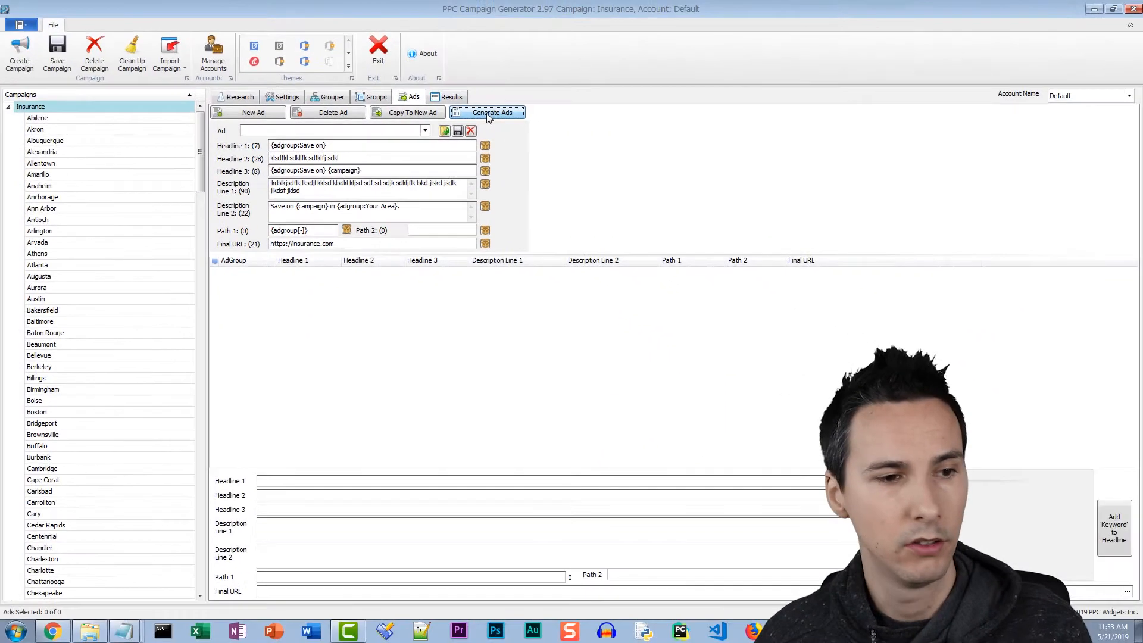
- Widen the Description Line 2 column and check the campaign and city names in several generated ads
{"action": "left_click", "coordinate": [517, 335]}
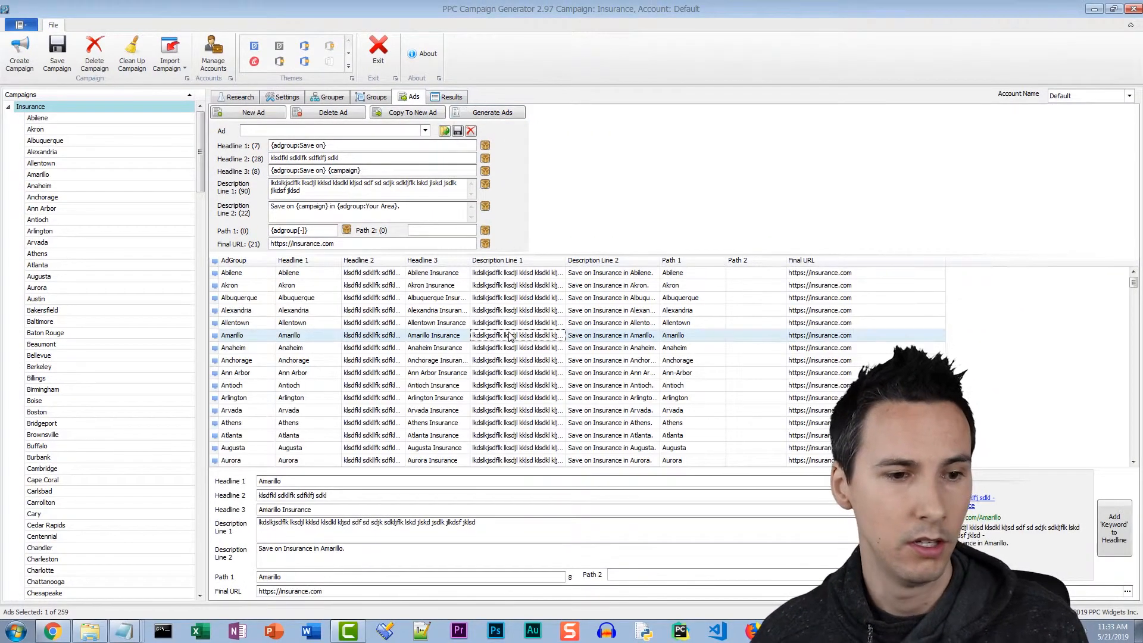
{"action": "left_click", "coordinate": [612, 286]}
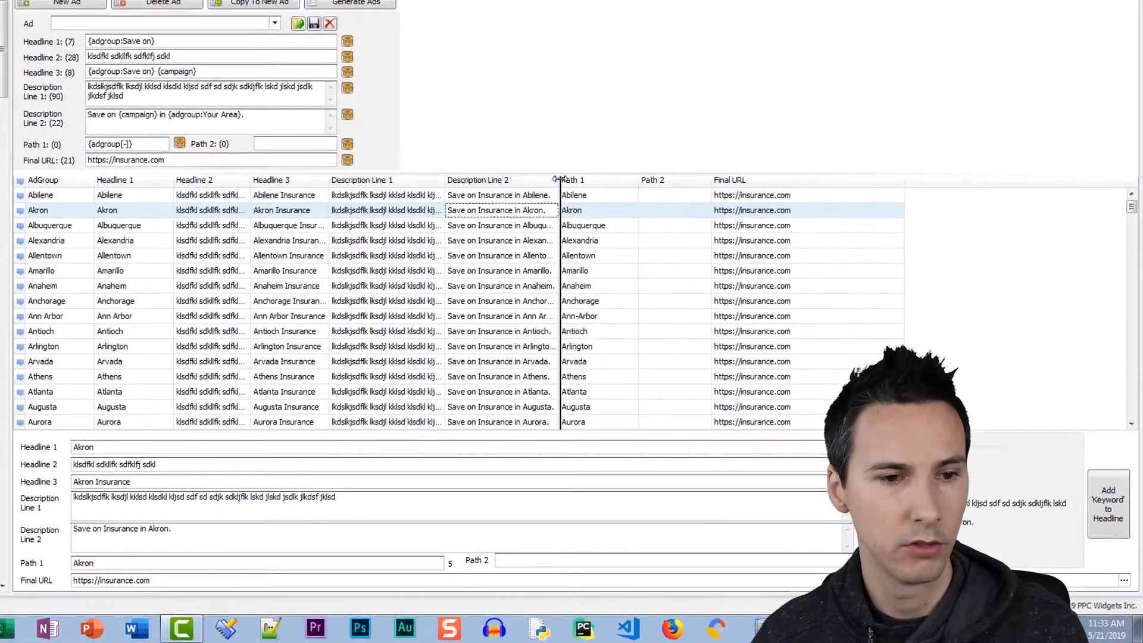
{"action": "left_click_drag", "start_coordinate": [558, 179], "coordinate": [613, 179]}
{"action": "left_click", "coordinate": [530, 240]}
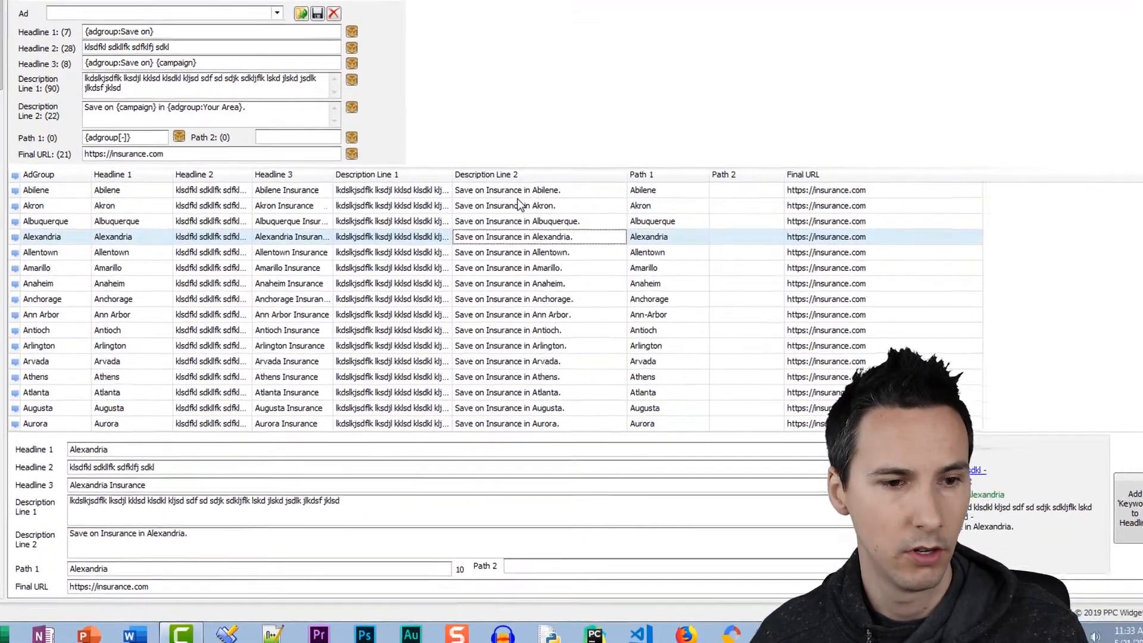
{"action": "left_click", "coordinate": [519, 205]}
{"action": "left_click", "coordinate": [522, 236]}
{"action": "left_click", "coordinate": [522, 330]}
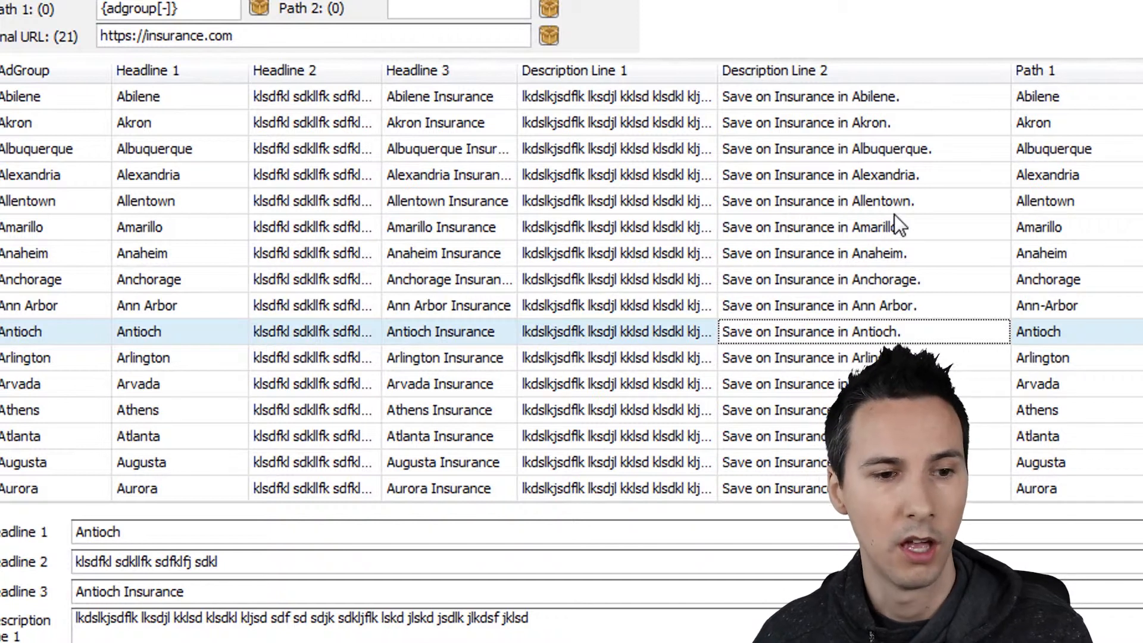
{"action": "left_click", "coordinate": [910, 177]}
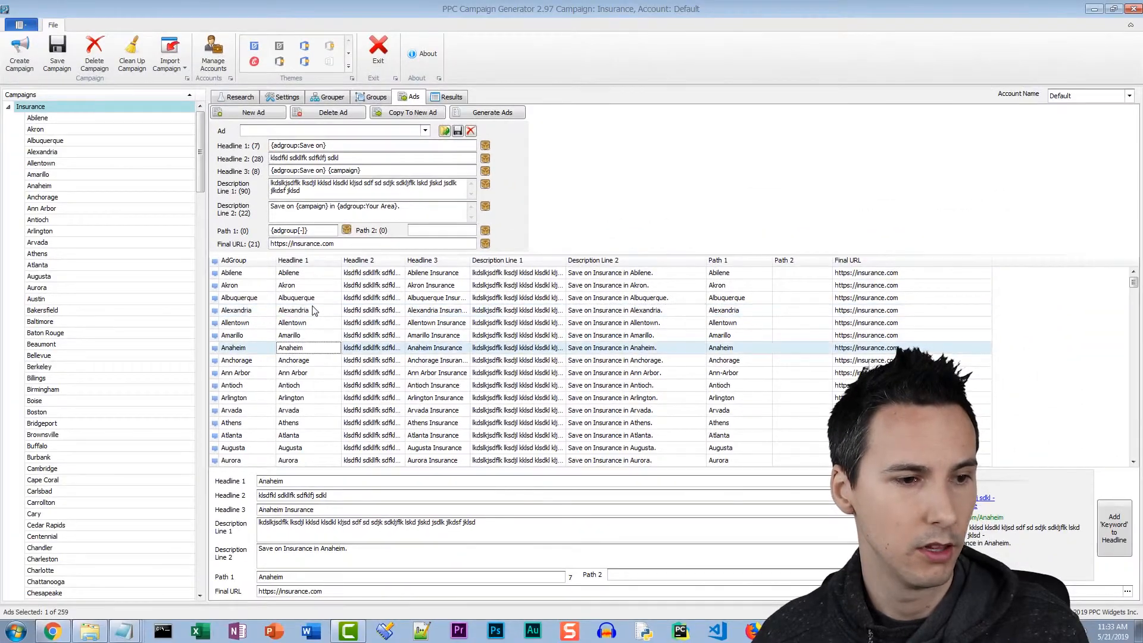
- Compare the generated Headline 1 and Headline 3 texts with their templates across the city ads, widening the Headline 3 column
{"action": "left_click", "coordinate": [317, 272]}
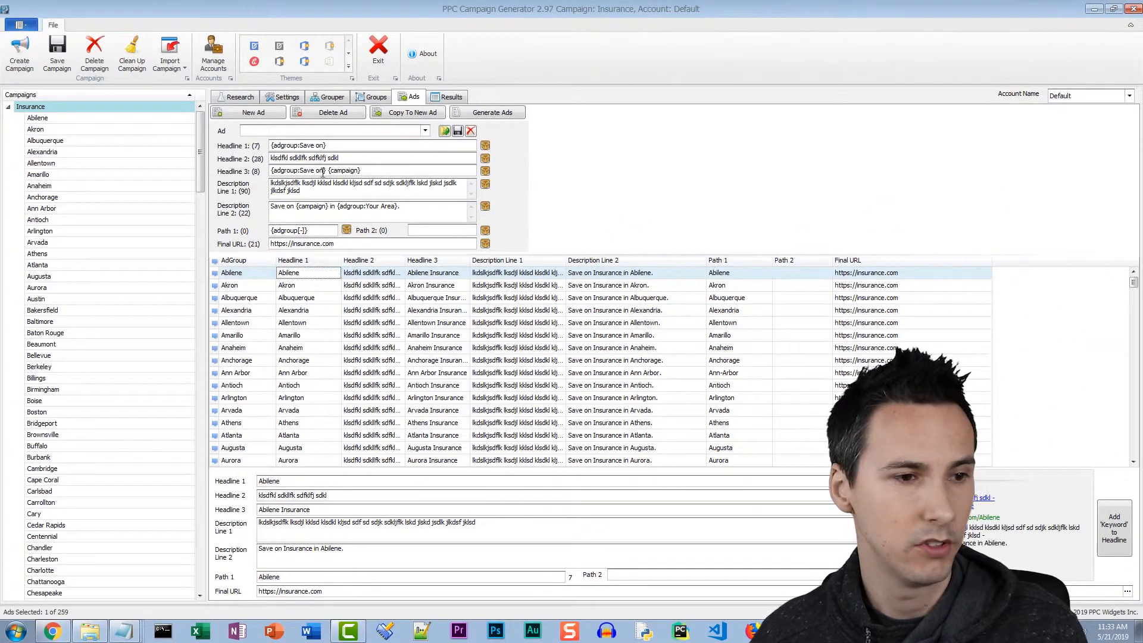
{"action": "left_click", "coordinate": [340, 145]}
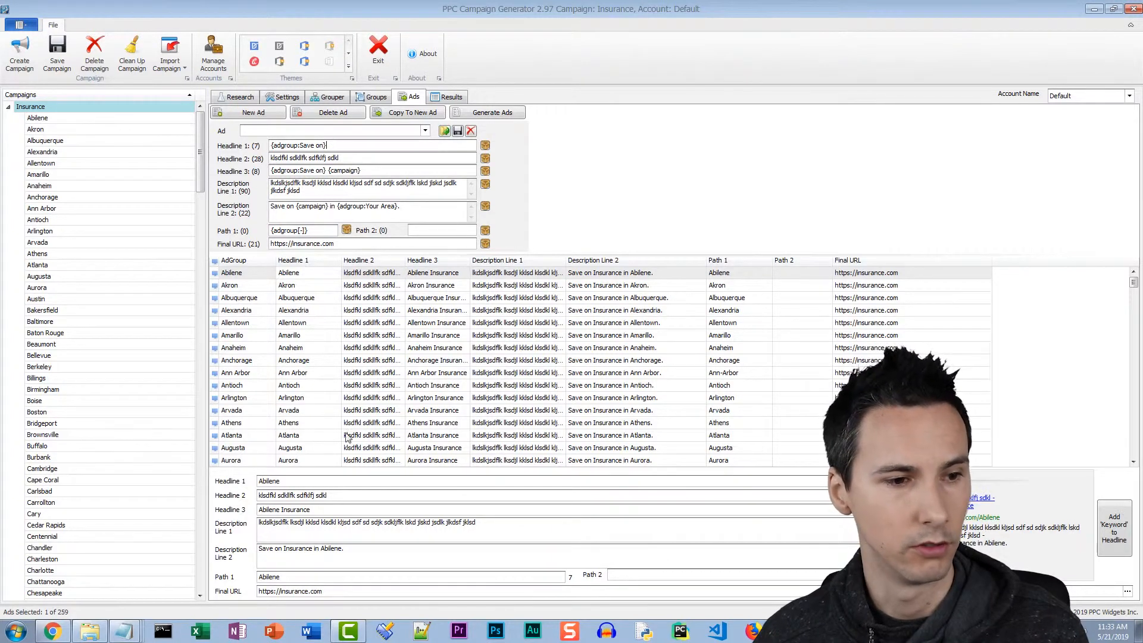
{"action": "left_click", "coordinate": [429, 285]}
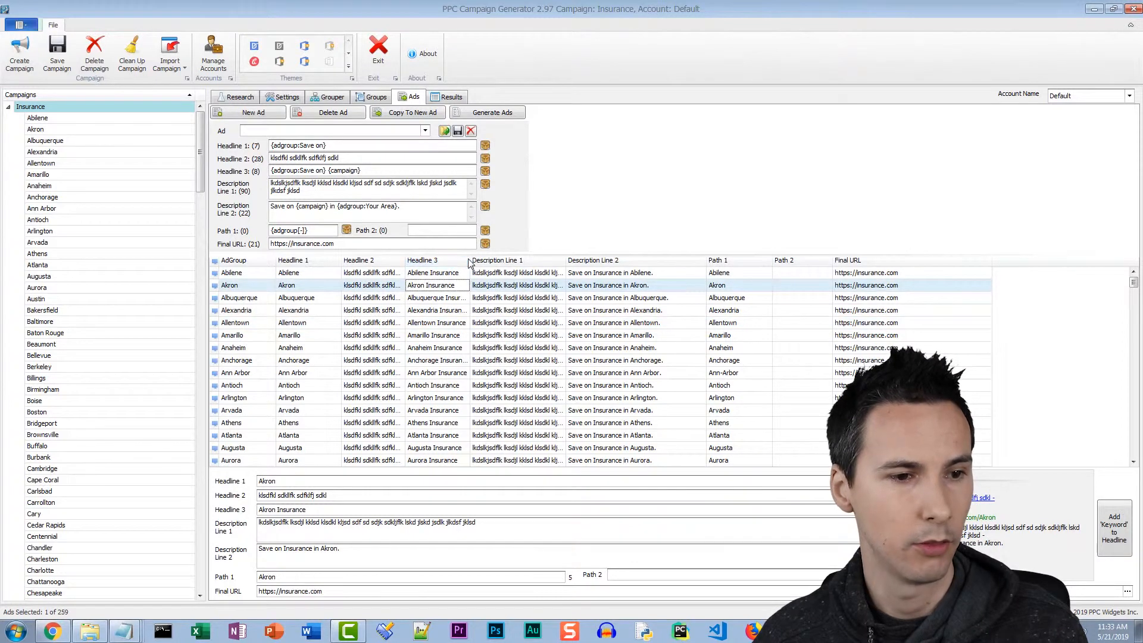
{"action": "left_click_drag", "start_coordinate": [470, 260], "coordinate": [505, 258]}
{"action": "left_click", "coordinate": [443, 274]}
{"action": "left_click", "coordinate": [444, 307]}
{"action": "left_click", "coordinate": [445, 333]}
{"action": "left_click", "coordinate": [447, 397]}
{"action": "scroll", "coordinate": [493, 340], "scroll_direction": "down", "scroll_amount": 6}
{"action": "scroll", "coordinate": [493, 345], "scroll_direction": "down", "scroll_amount": 6}
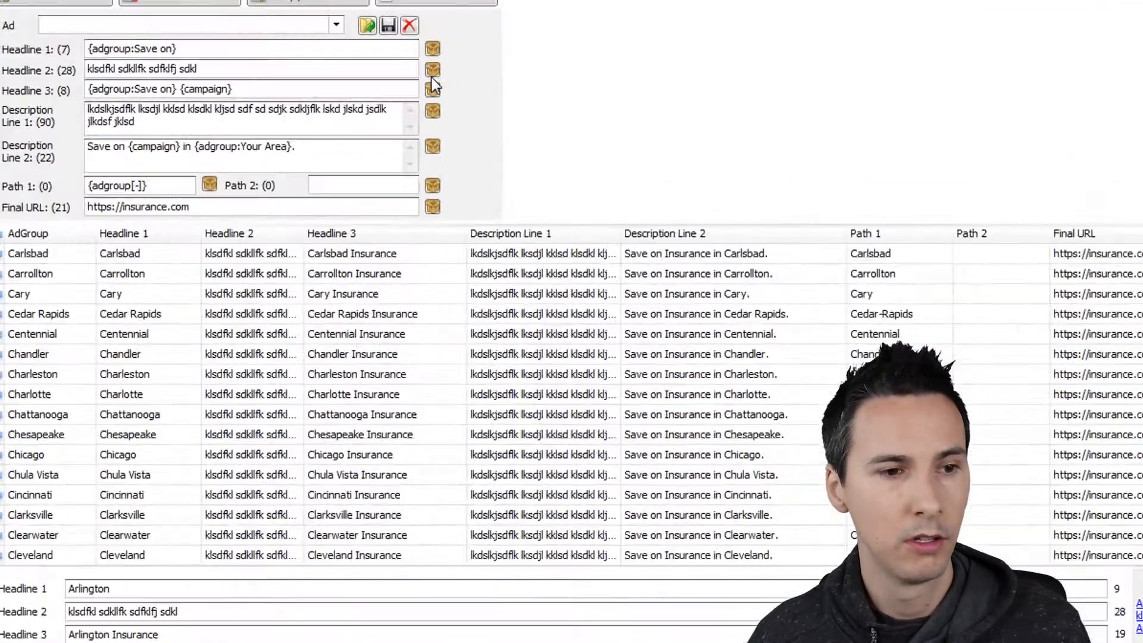
- Examine the custom2 and custom3 template string options for the ad's headline without inserting any
{"action": "left_click", "coordinate": [485, 171]}
{"action": "left_click", "coordinate": [508, 275]}
{"action": "left_click", "coordinate": [412, 256]}
{"action": "left_click", "coordinate": [411, 286]}
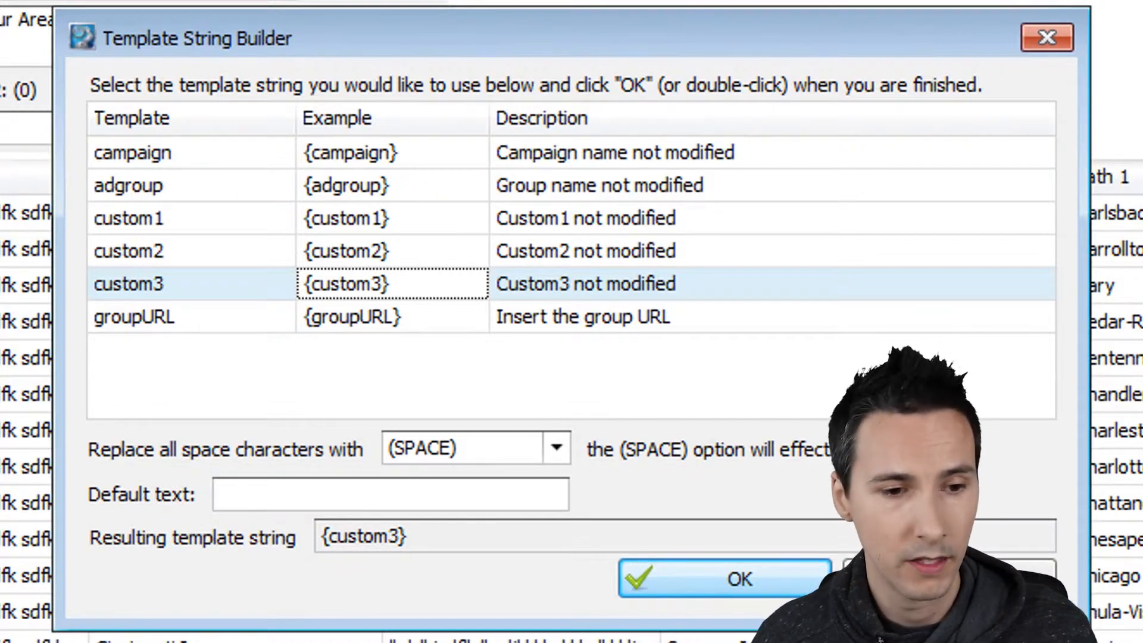
{"action": "left_click", "coordinate": [950, 579]}
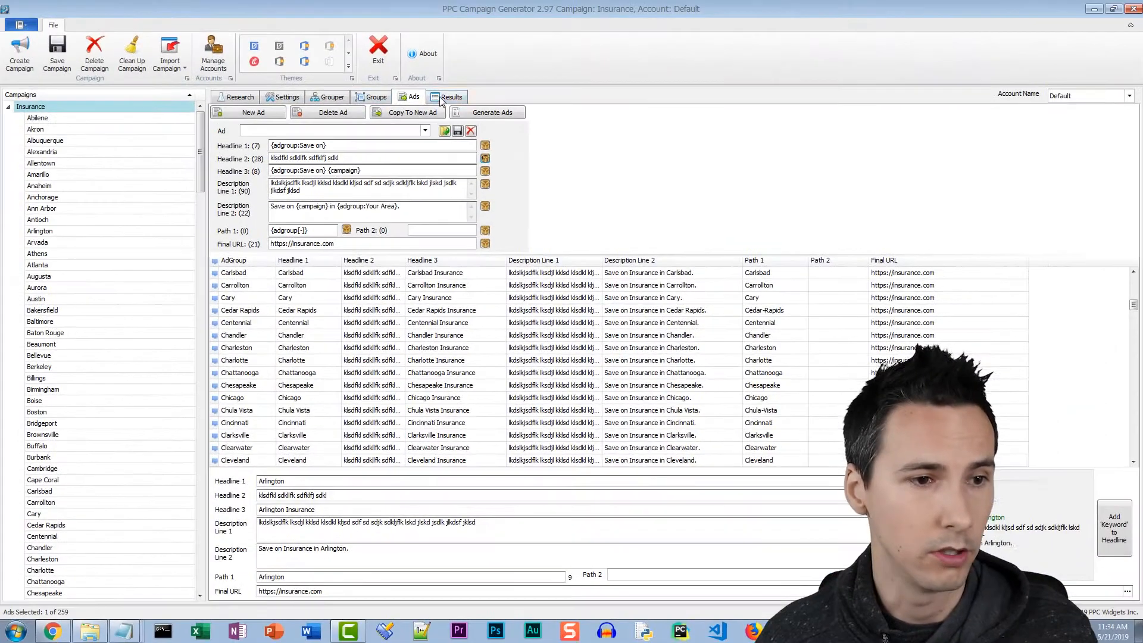
- Generate the results for the complete Insurance campaign
{"action": "left_click", "coordinate": [446, 97]}
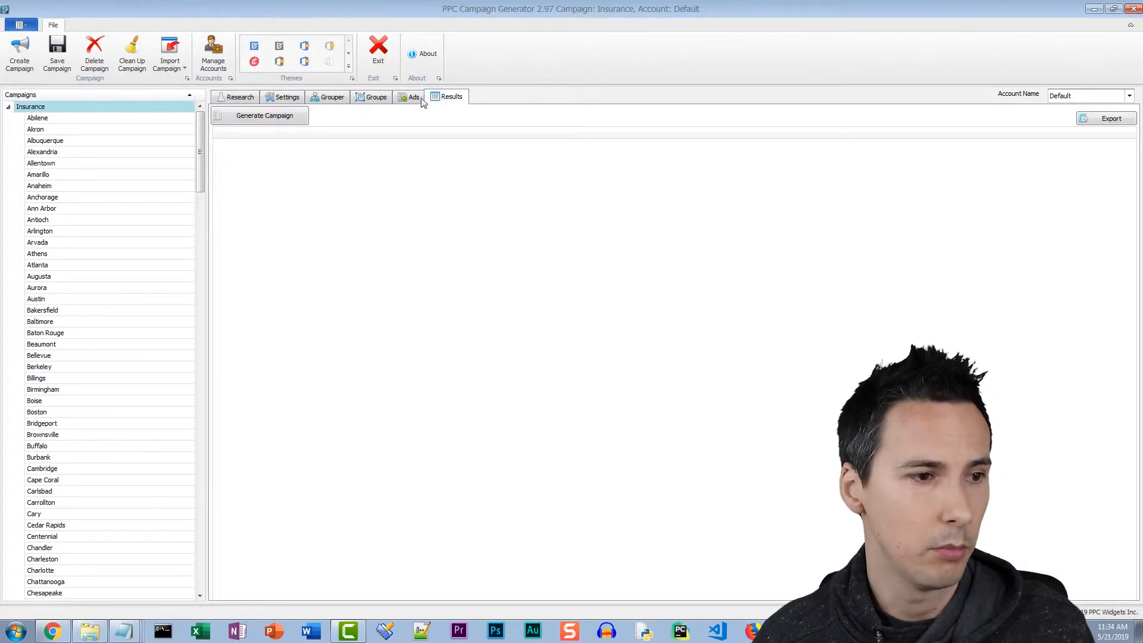
{"action": "left_click", "coordinate": [274, 122]}
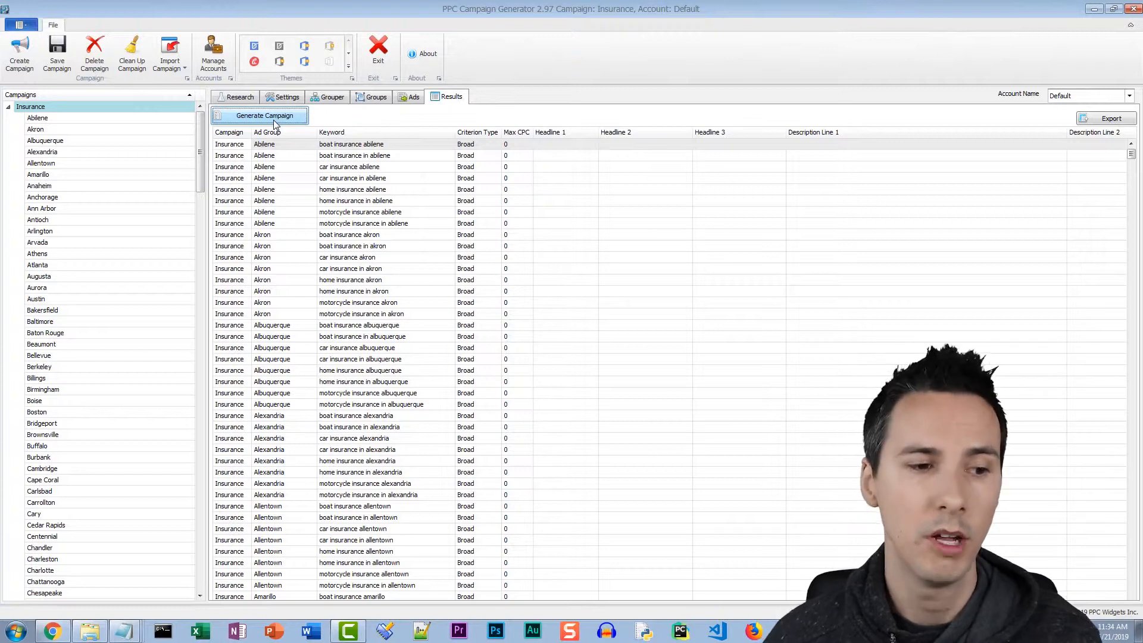
- Examine the generated ad rows below the keyword rows, checking the headlines and Description Line 2 through the last city
{"action": "left_click_drag", "start_coordinate": [1131, 153], "coordinate": [1126, 548]}
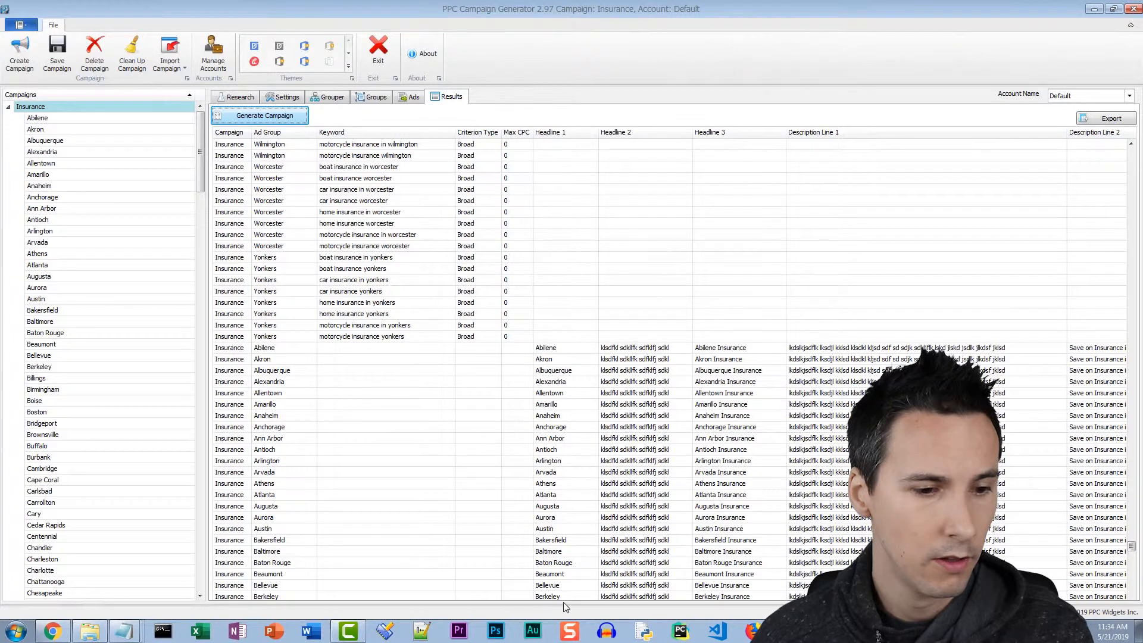
{"action": "left_click", "coordinate": [1077, 359]}
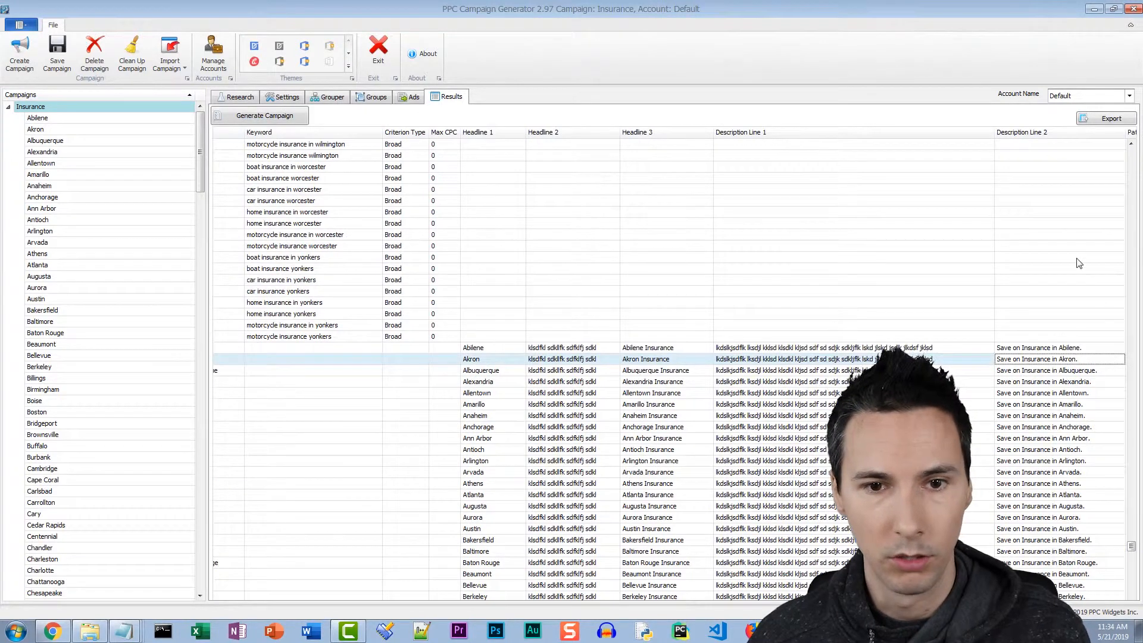
{"action": "left_click_drag", "start_coordinate": [1132, 548], "coordinate": [1132, 597]}
{"action": "left_click", "coordinate": [717, 461]}
{"action": "left_click", "coordinate": [689, 302]}
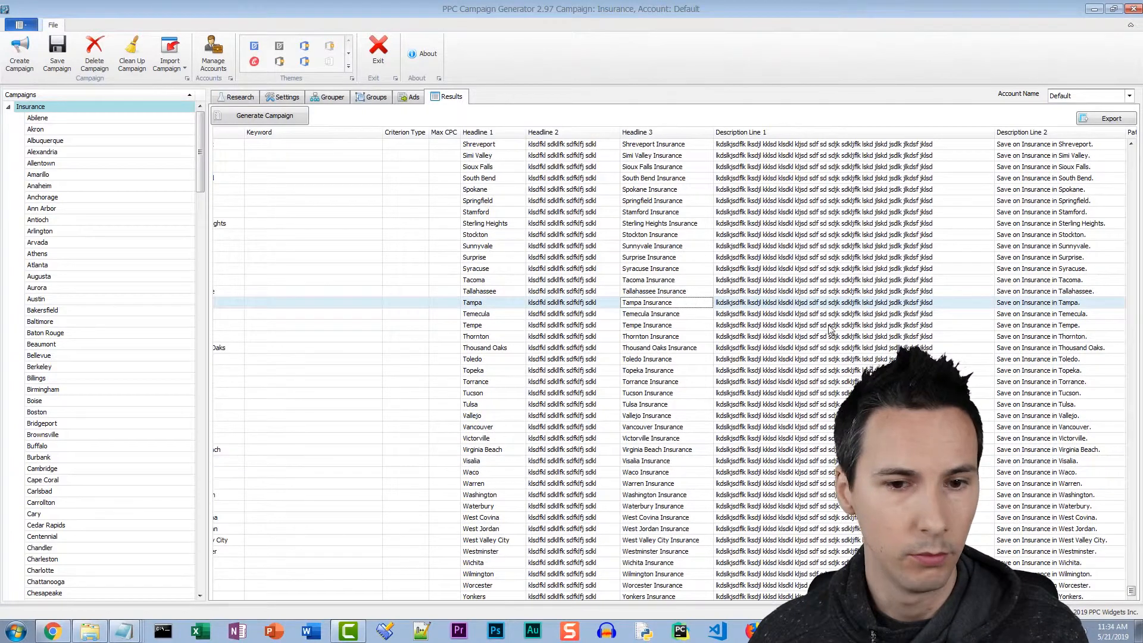
{"action": "scroll", "coordinate": [831, 328], "scroll_direction": "up", "scroll_amount": 20}
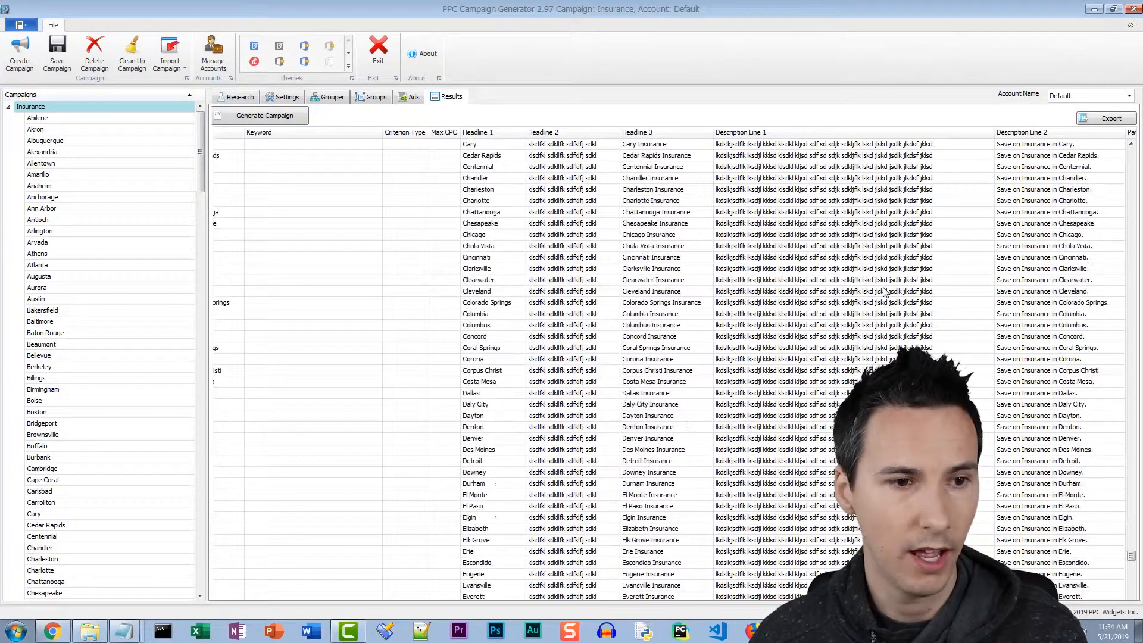
{"action": "scroll", "coordinate": [884, 292], "scroll_direction": "up", "scroll_amount": 20}
- Compare the blank headline cells of the keyword rows with the blank keyword cells of the city ad rows
{"action": "left_click", "coordinate": [510, 359]}
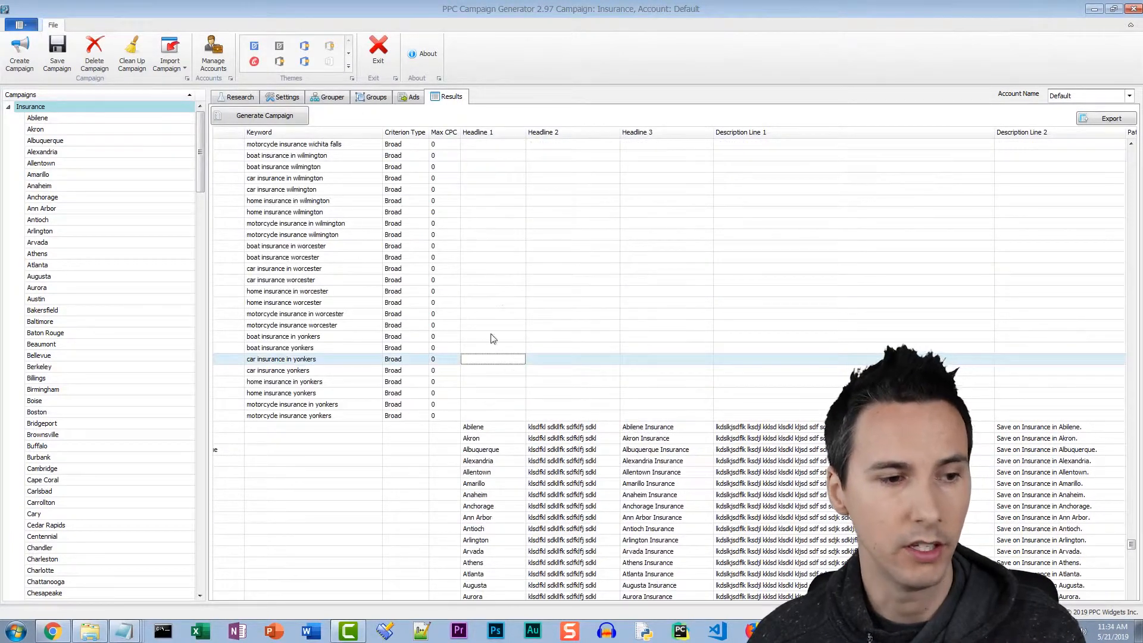
{"action": "left_click", "coordinate": [433, 483]}
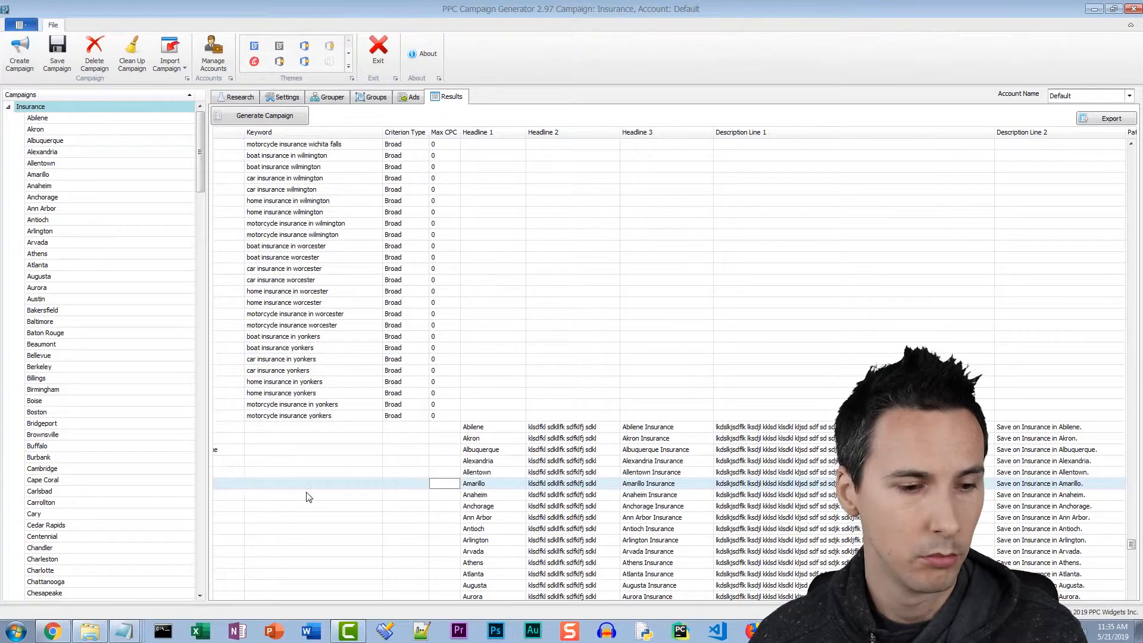
{"action": "key", "text": "Left"}
{"action": "key", "text": "Left"}
{"action": "key", "text": "Left"}
{"action": "key", "text": "Left"}
{"action": "key", "text": "Left"}
{"action": "key", "text": "Left"}
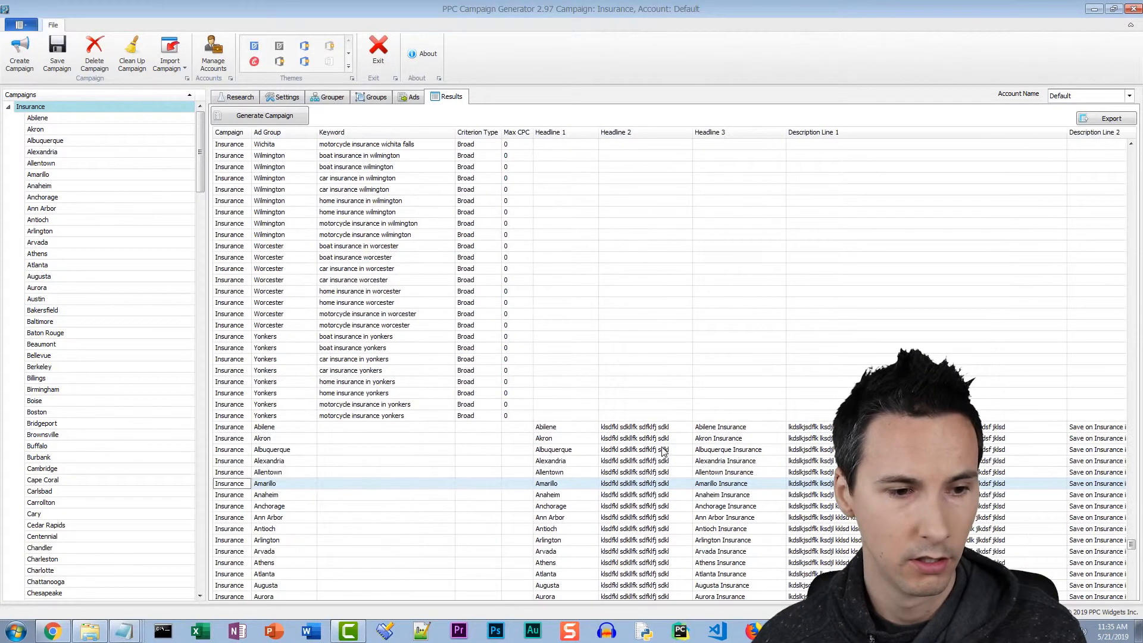
{"action": "key", "text": "Right"}
{"action": "key", "text": "Right"}
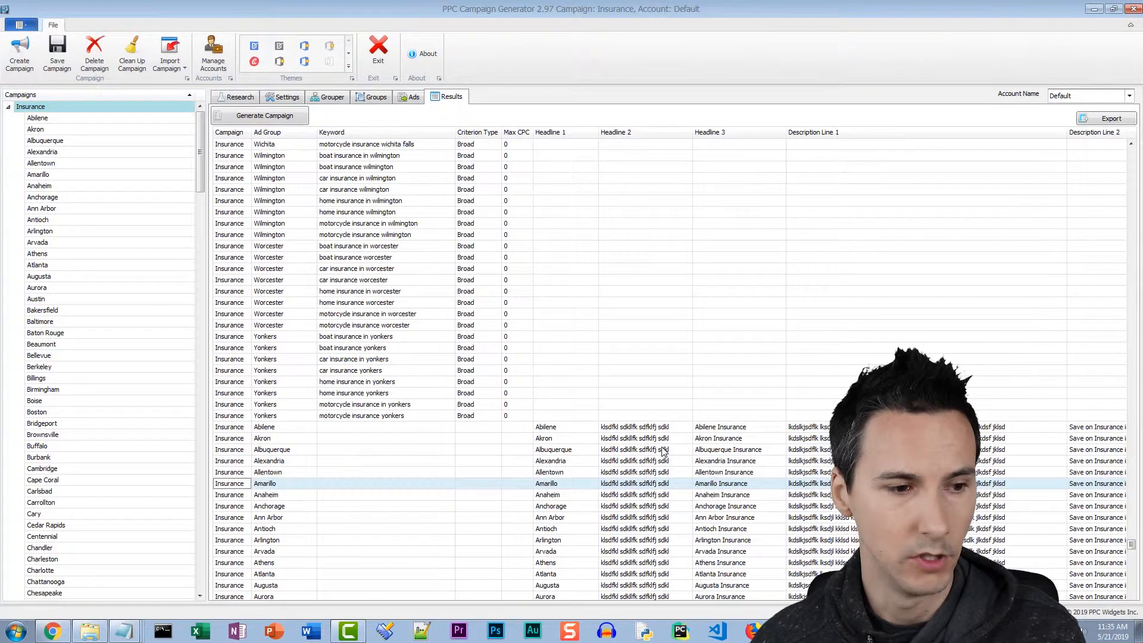
{"action": "left_click", "coordinate": [618, 180]}
{"action": "left_click", "coordinate": [615, 292]}
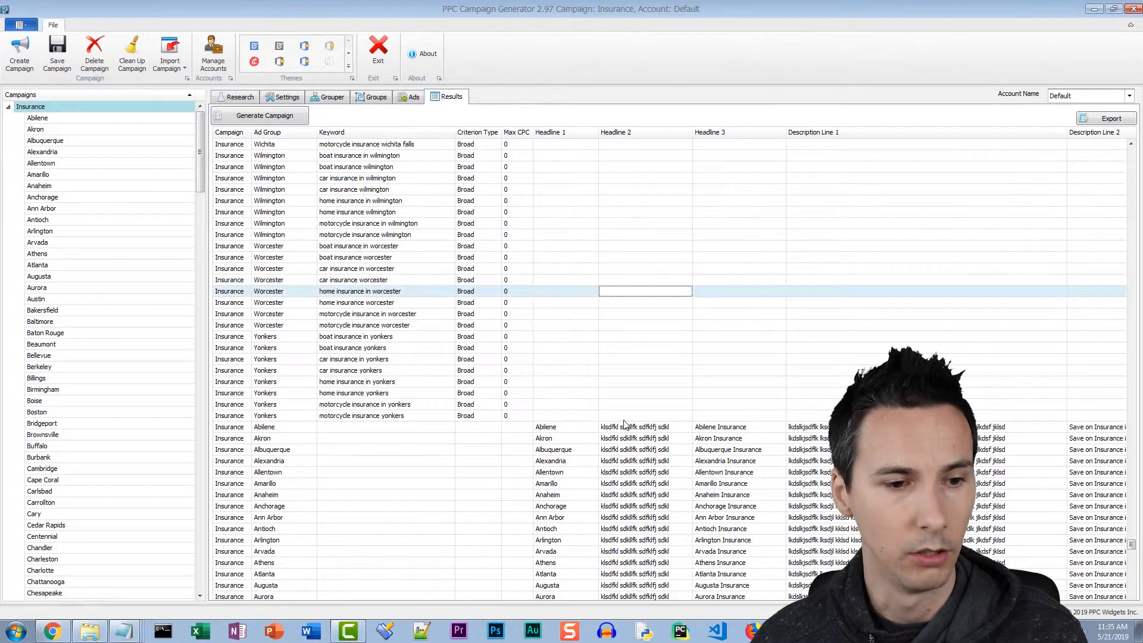
{"action": "left_click", "coordinate": [621, 462]}
{"action": "scroll", "coordinate": [791, 419], "scroll_direction": "down", "scroll_amount": 12}
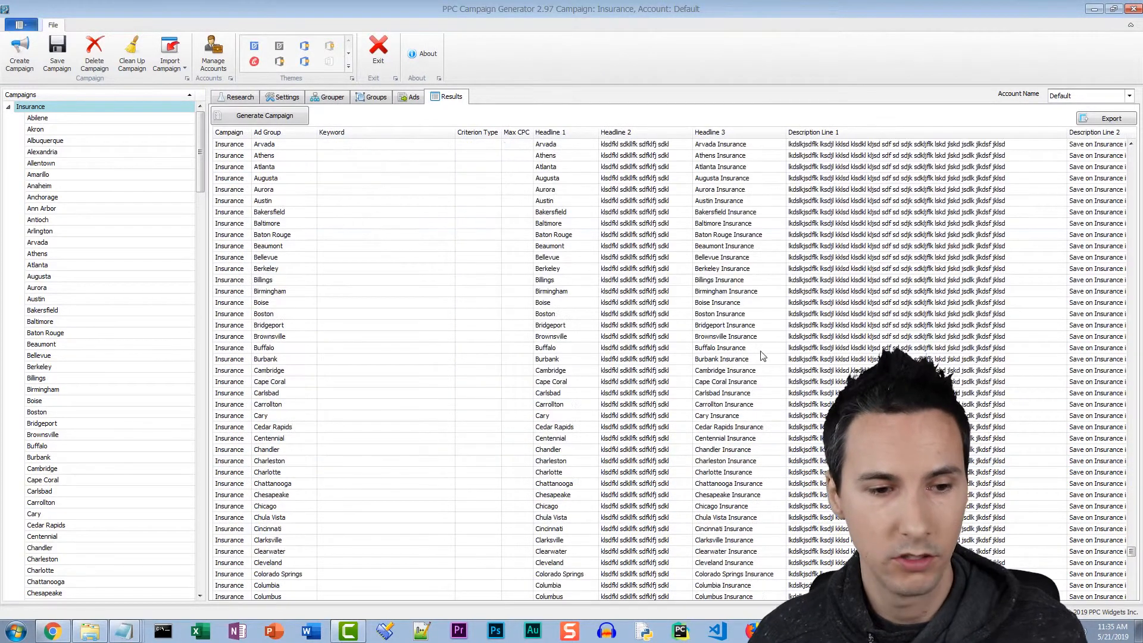
{"action": "left_click", "coordinate": [761, 351]}
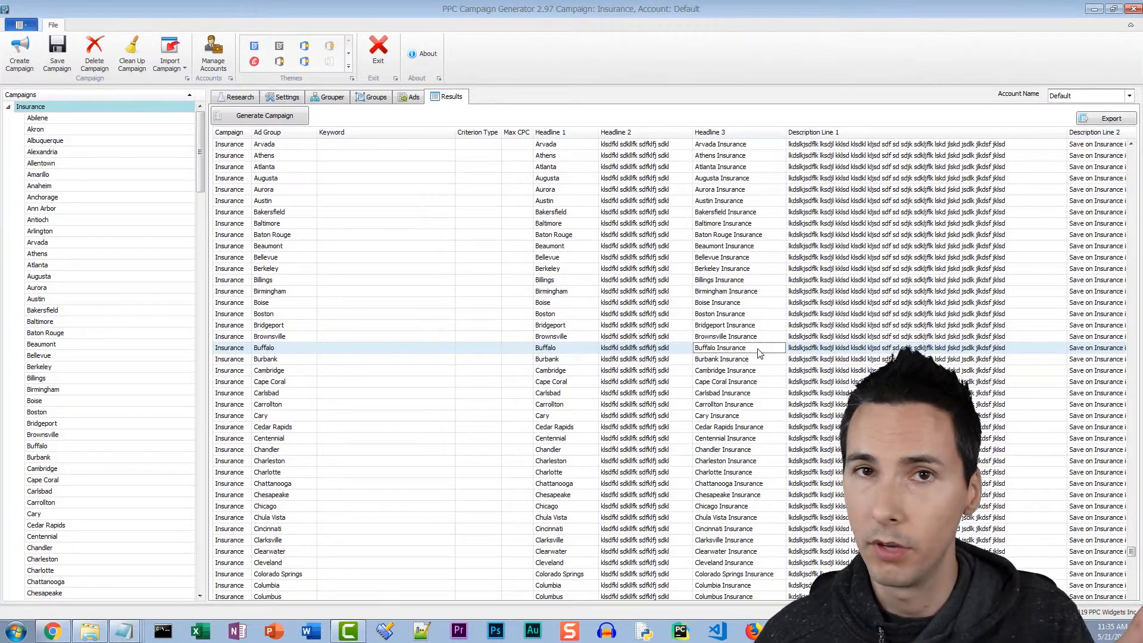
- View the negative keyword list in the keyword grouper
{"action": "left_click", "coordinate": [330, 97]}
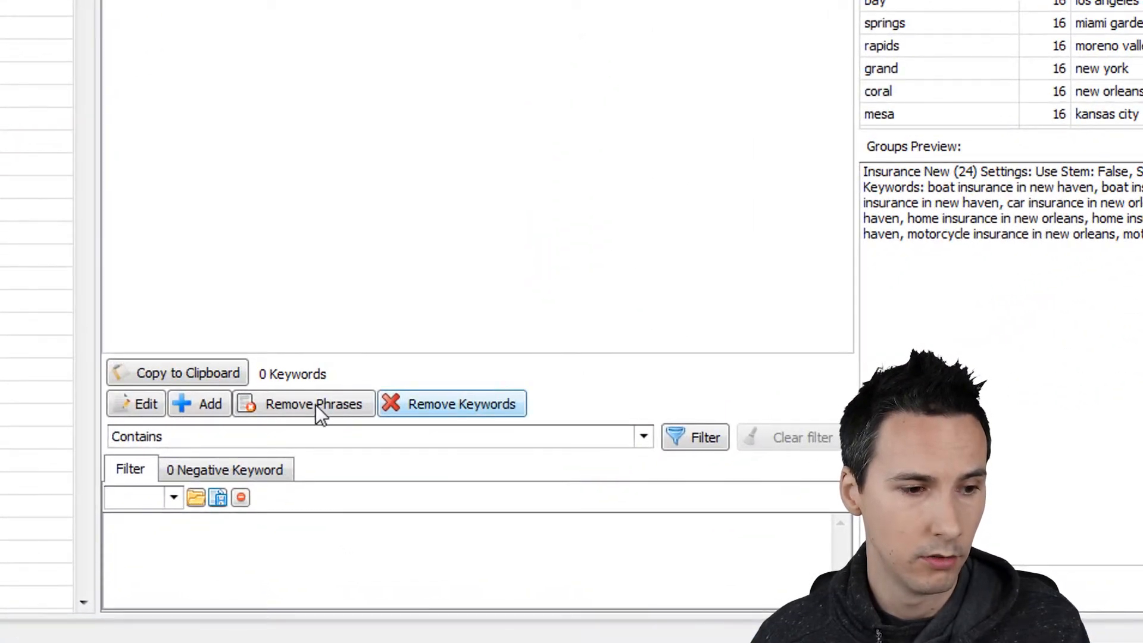
{"action": "left_click", "coordinate": [272, 471]}
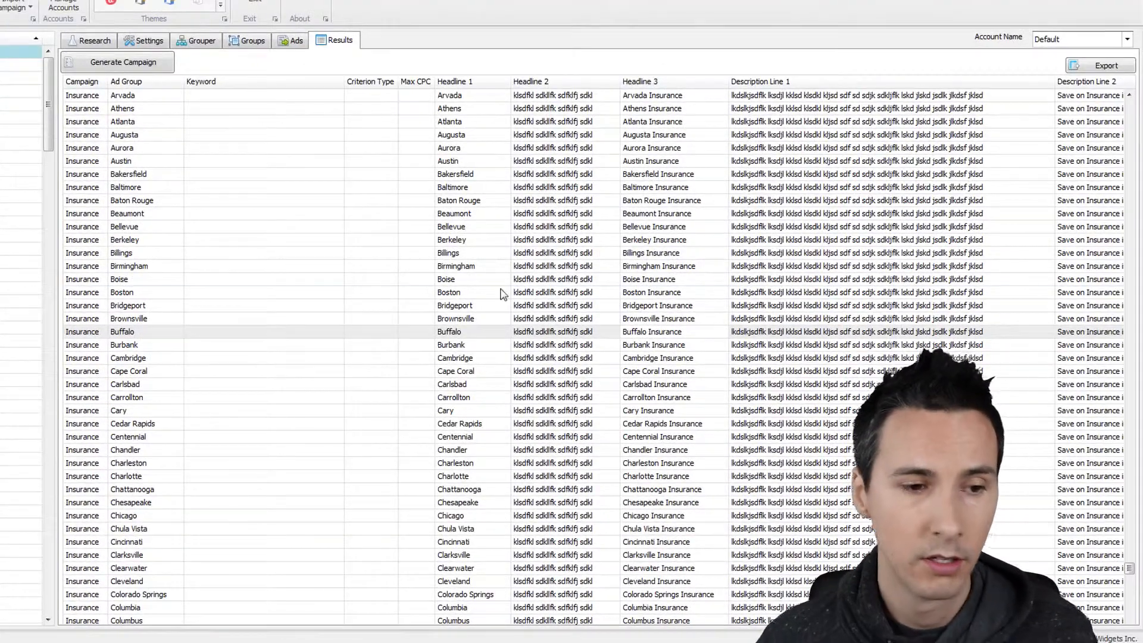
- Copy all rows of the generated campaign results and open Google Ads Editor
{"action": "left_click", "coordinate": [501, 293]}
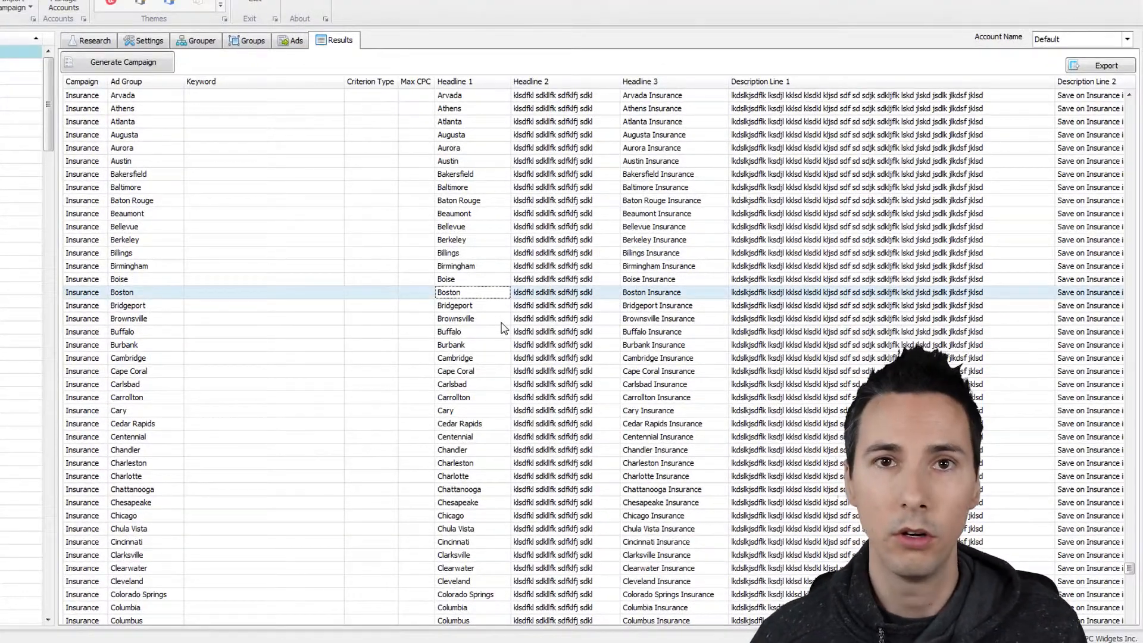
{"action": "key", "text": "ctrl+a"}
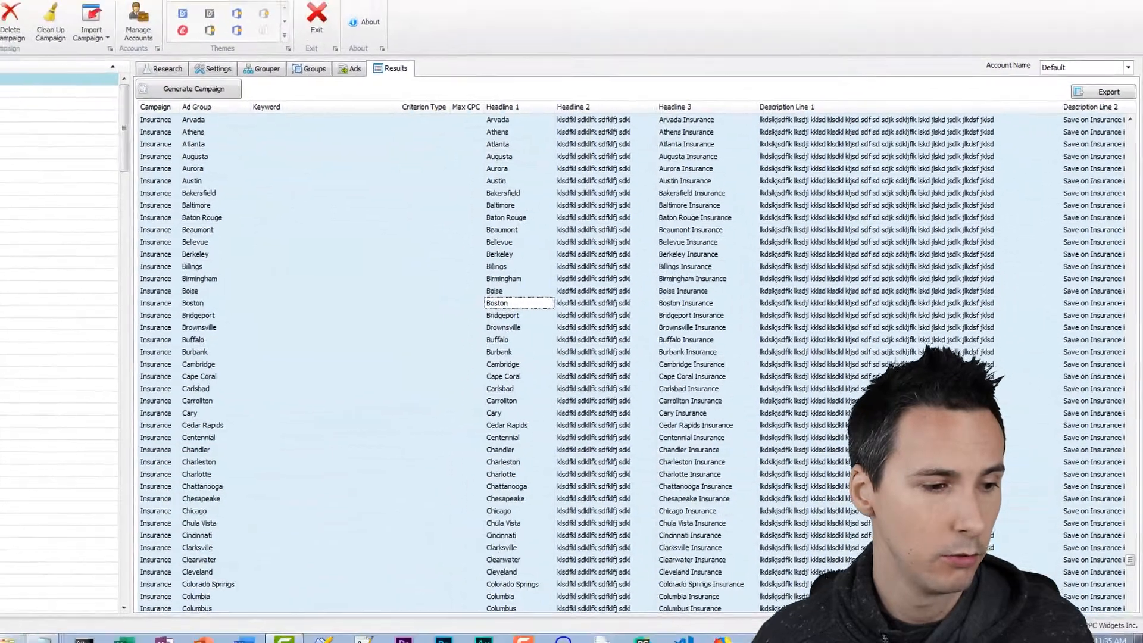
{"action": "left_click", "coordinate": [16, 631]}
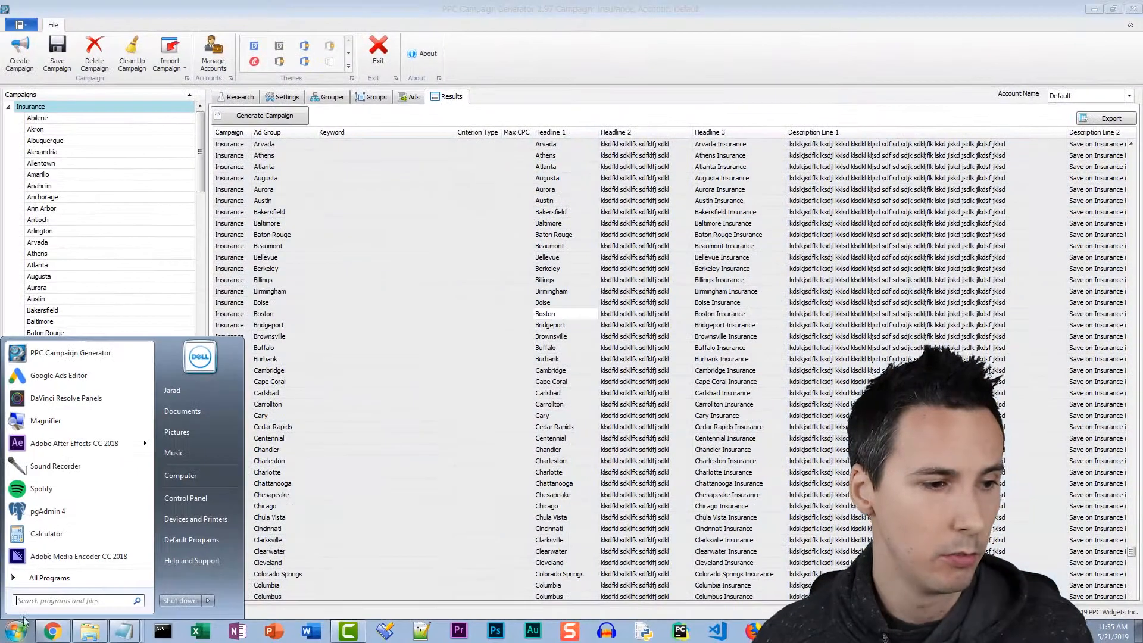
{"action": "left_click", "coordinate": [92, 374]}
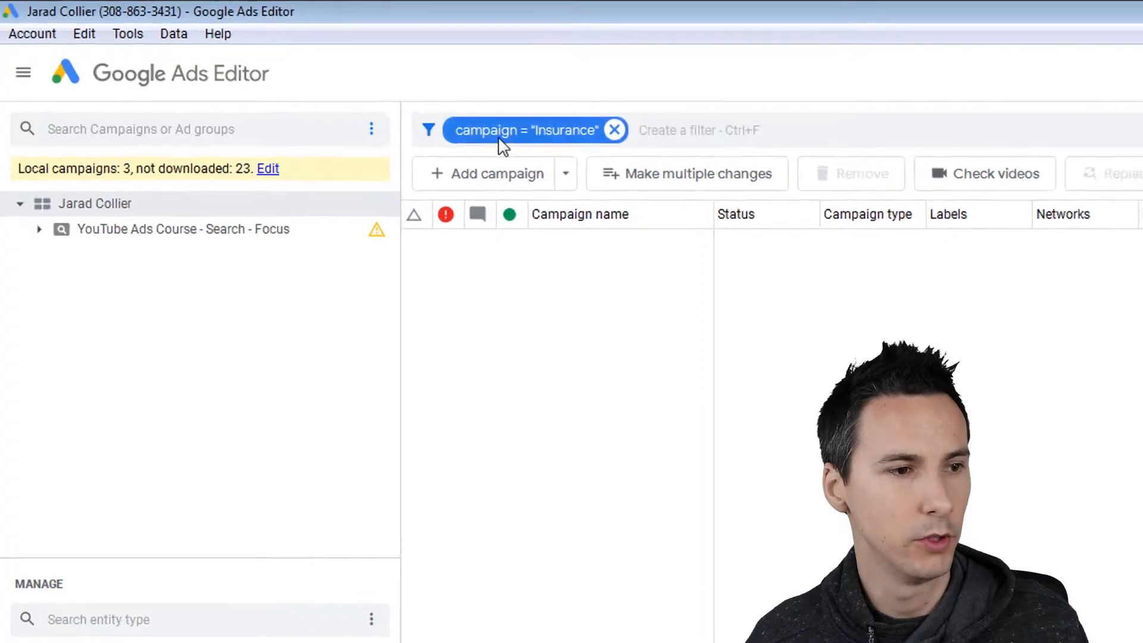
- Start a text import for the selected account and move the import dialog clear of the campaign list
{"action": "left_click", "coordinate": [161, 203]}
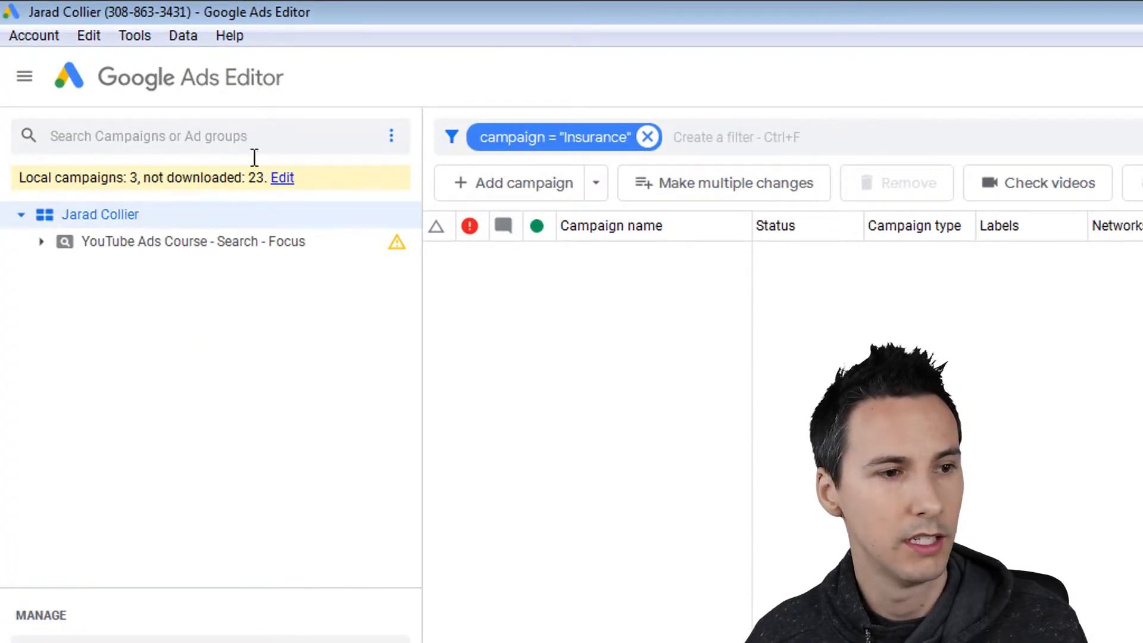
{"action": "left_click", "coordinate": [42, 36]}
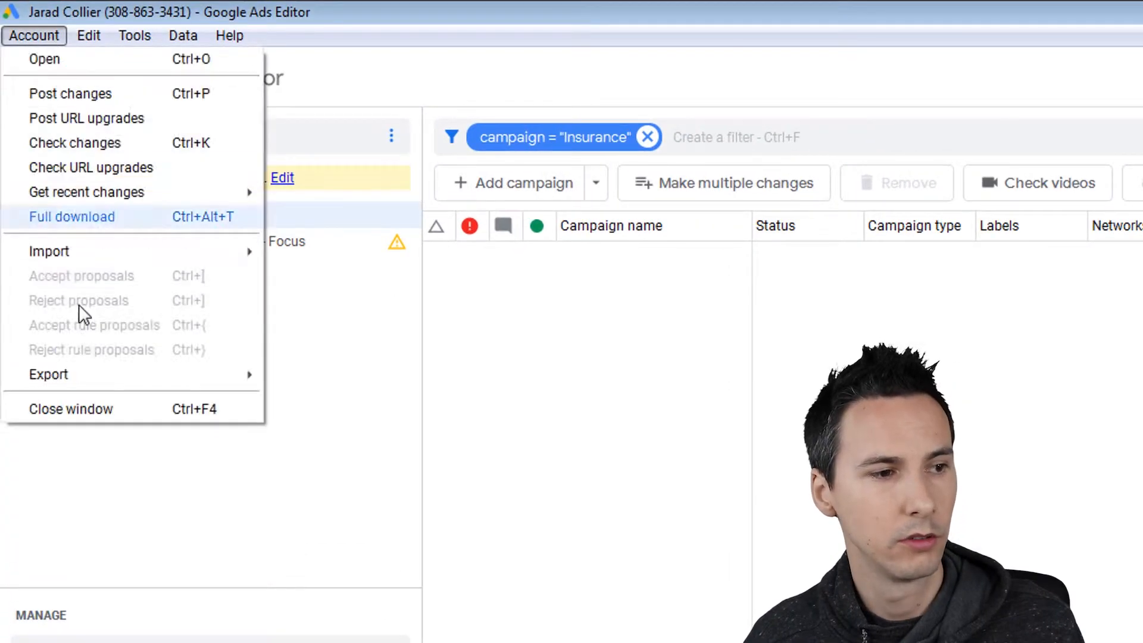
{"action": "mouse_move", "coordinate": [99, 247]}
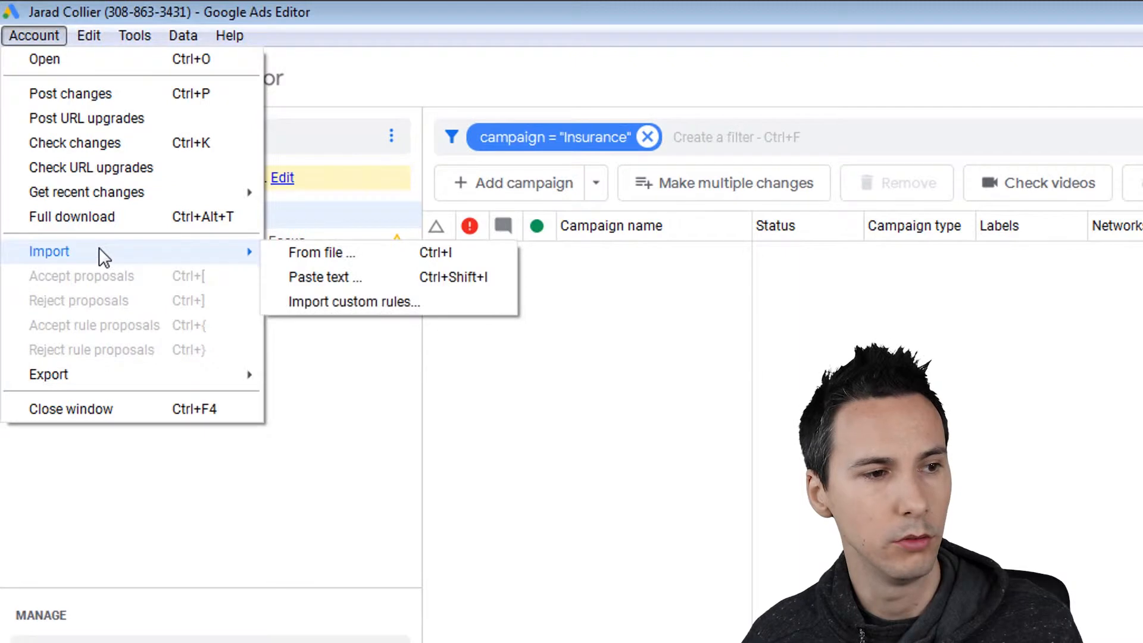
{"action": "left_click", "coordinate": [330, 278]}
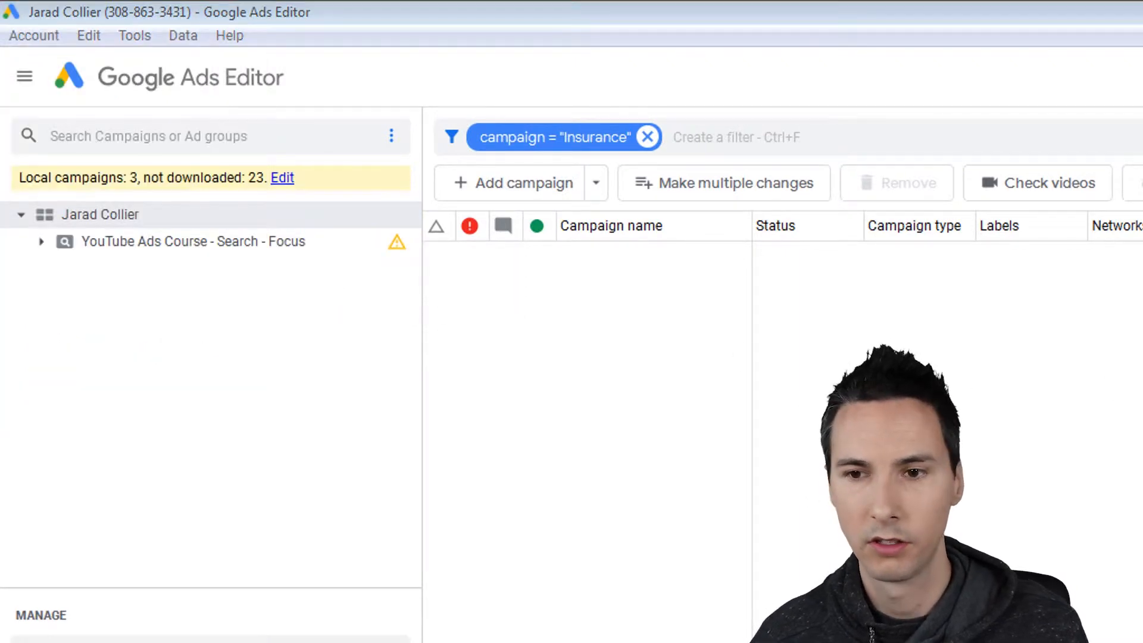
{"action": "left_click_drag", "start_coordinate": [672, 380], "coordinate": [807, 152]}
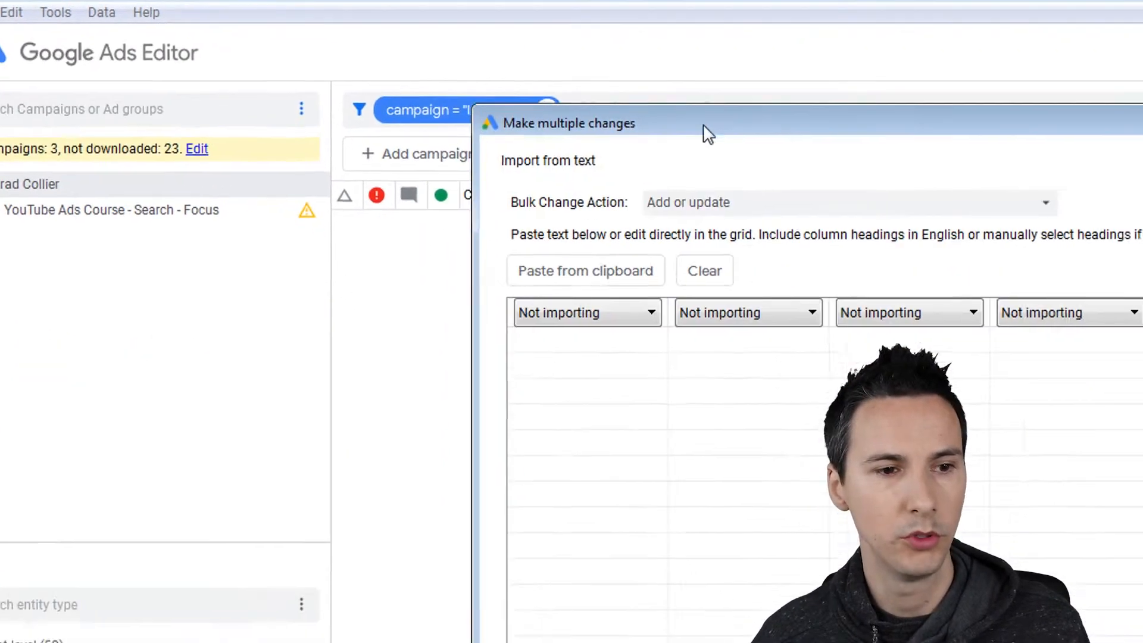
- Paste the copied campaign rows into the text import, process them and finish to review the changes
{"action": "left_click", "coordinate": [274, 164]}
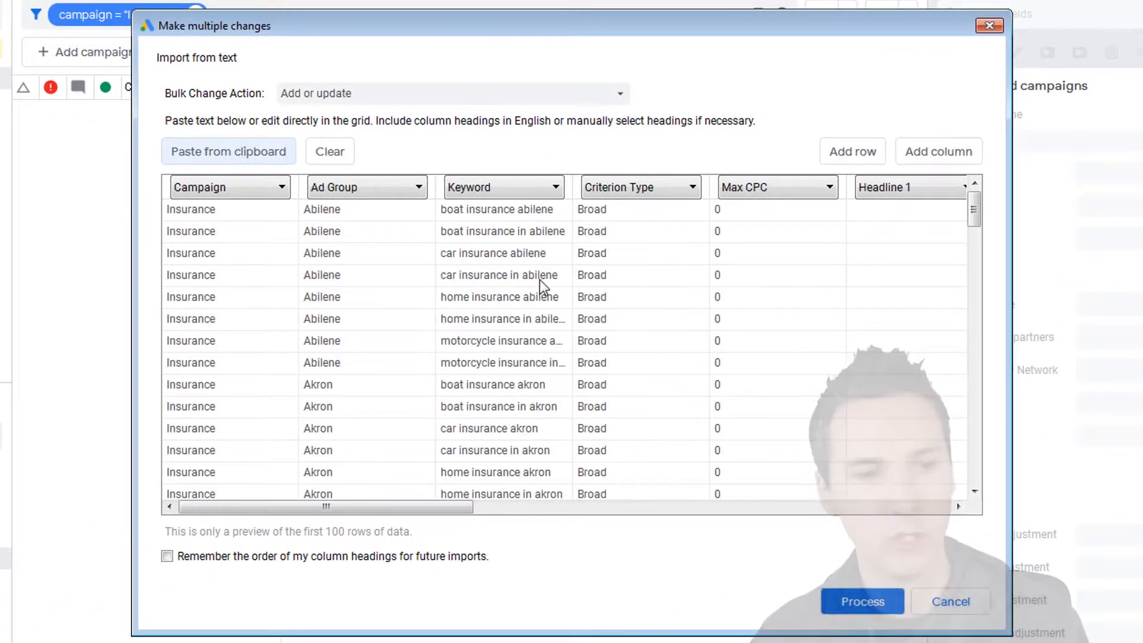
{"action": "left_click_drag", "start_coordinate": [441, 505], "coordinate": [457, 547]}
{"action": "left_click", "coordinate": [845, 601]}
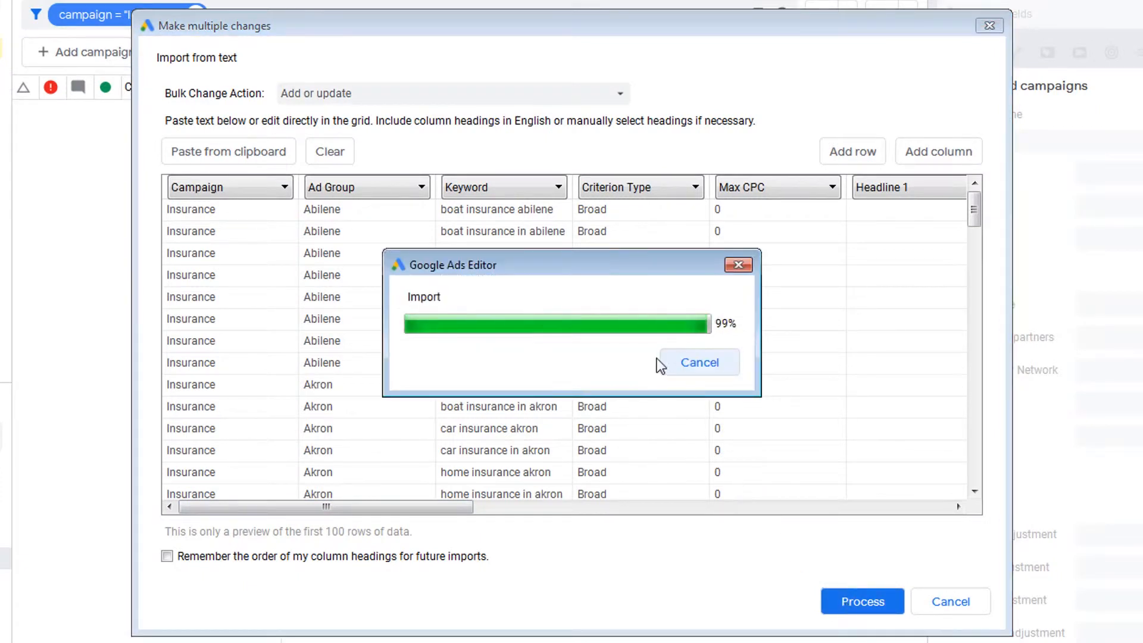
{"action": "left_click", "coordinate": [737, 600]}
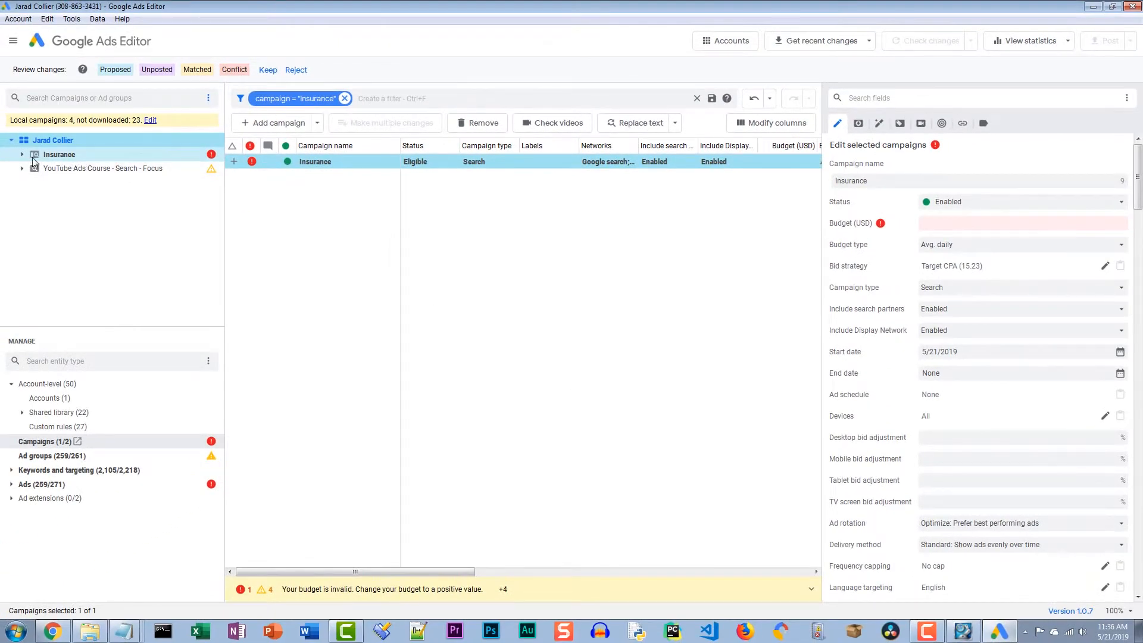
- Expand the imported Insurance campaign's ad groups, select Abilene and keep the proposed changes
{"action": "left_click", "coordinate": [22, 155]}
{"action": "left_click", "coordinate": [79, 171]}
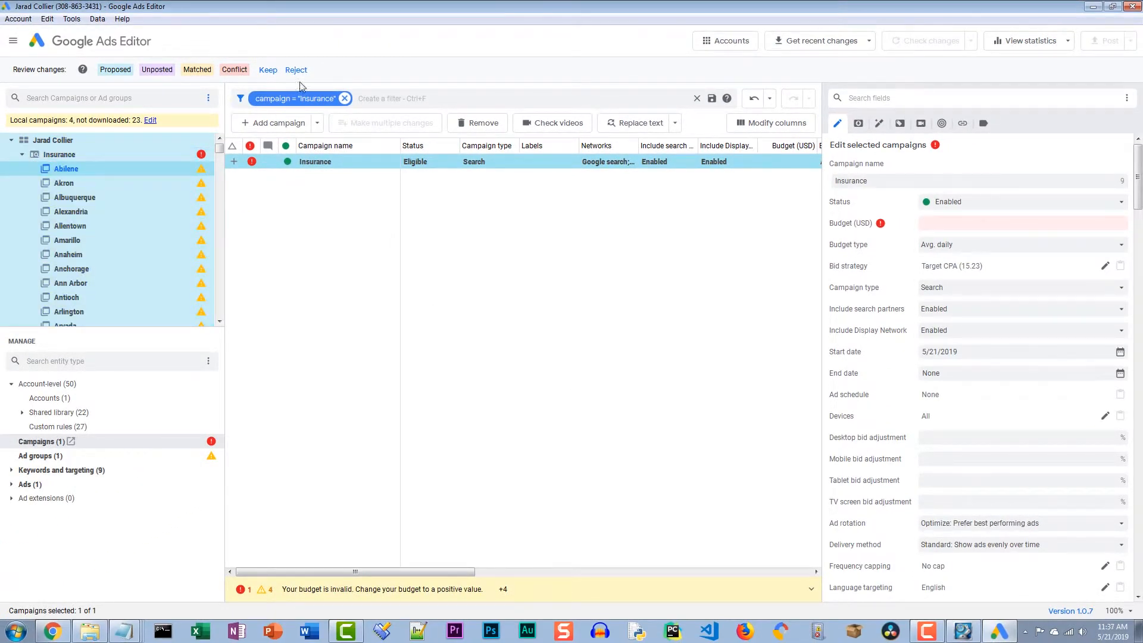
{"action": "left_click", "coordinate": [267, 70]}
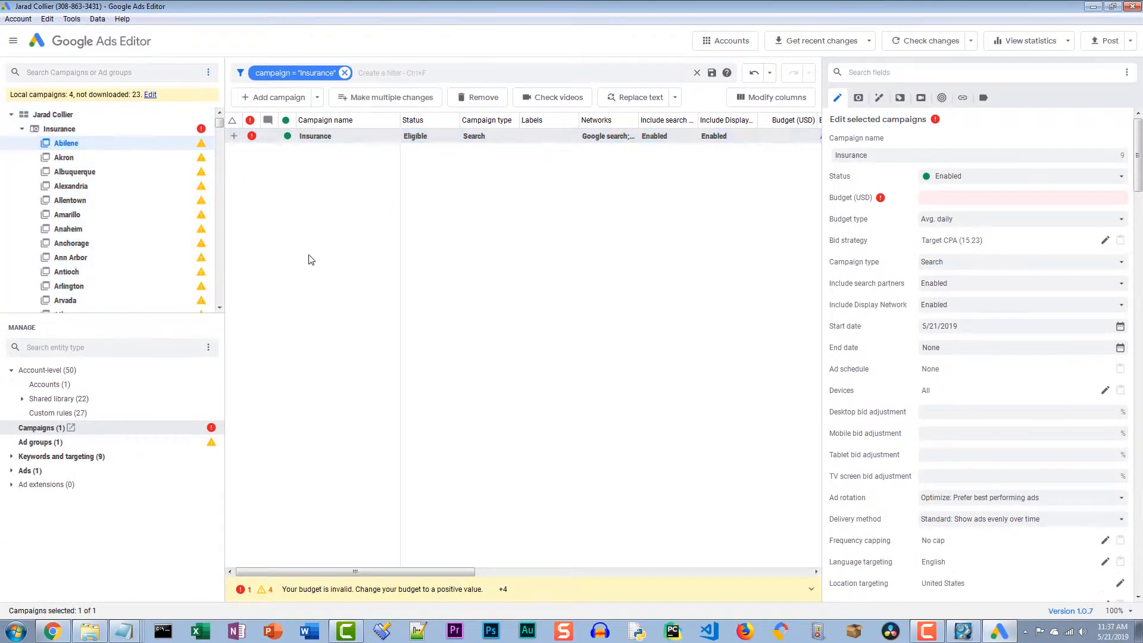
- Set the Insurance campaign's daily budget to 5.00 USD
{"action": "left_click", "coordinate": [150, 132]}
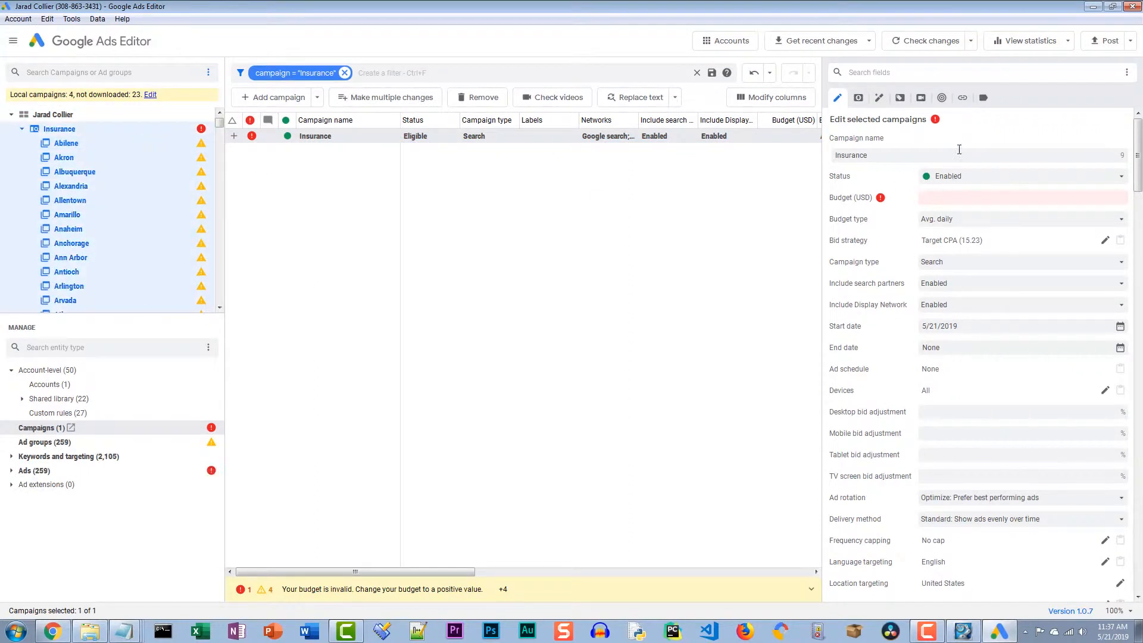
{"action": "left_click", "coordinate": [965, 197]}
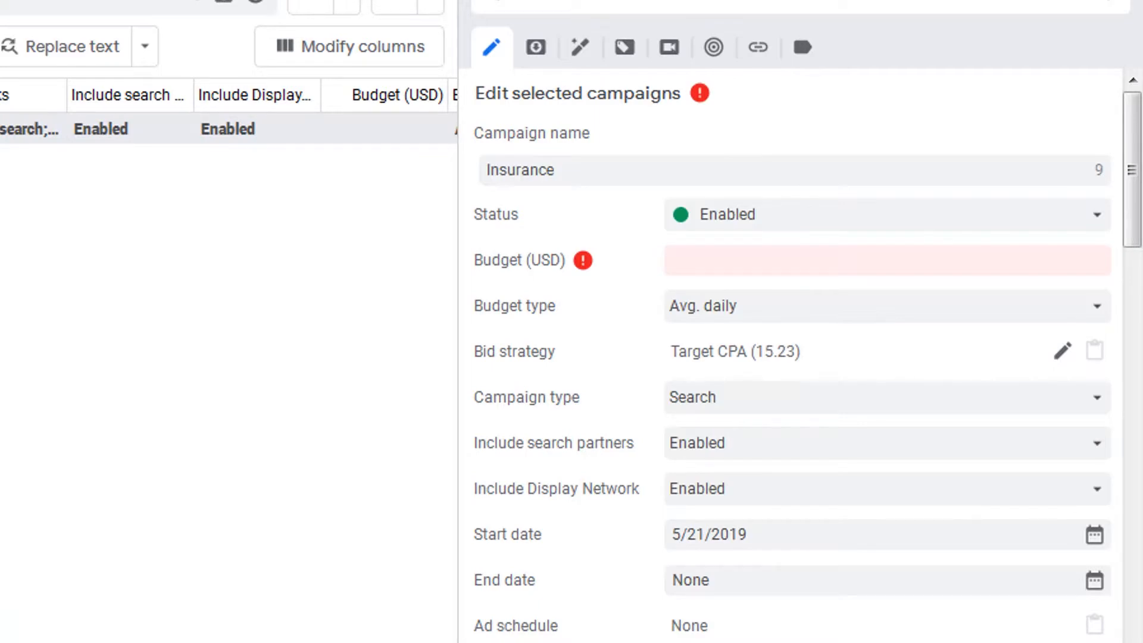
{"action": "left_click", "coordinate": [678, 255]}
{"action": "type", "text": "5.00"}
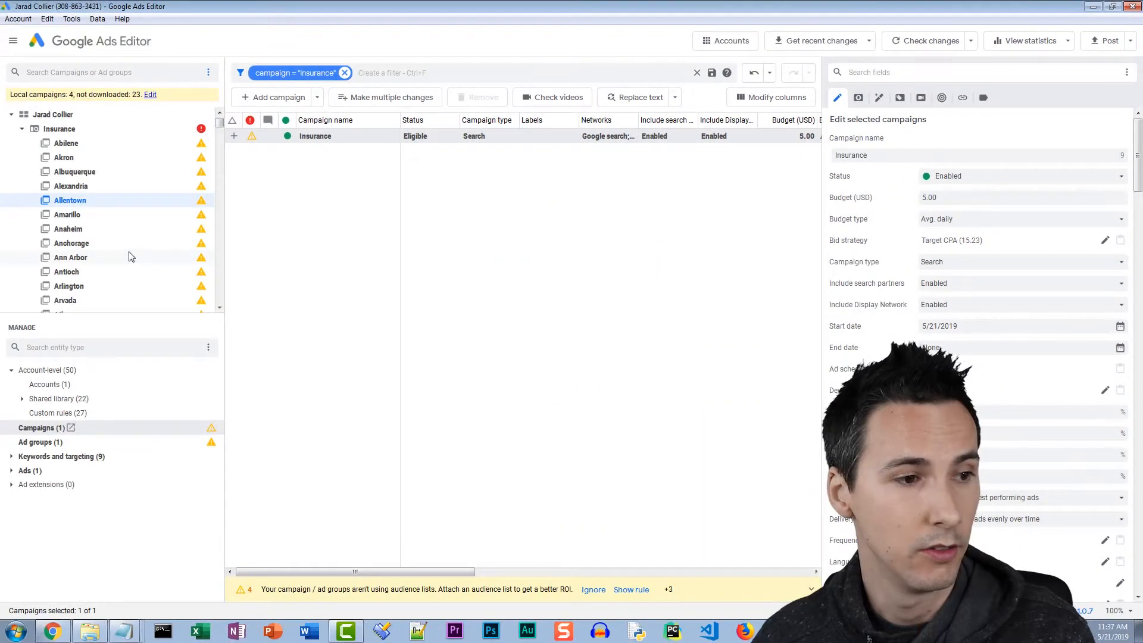
- List the whole Insurance campaign's expanded text ads and sort them with the erroneous ads first
{"action": "left_click", "coordinate": [128, 129]}
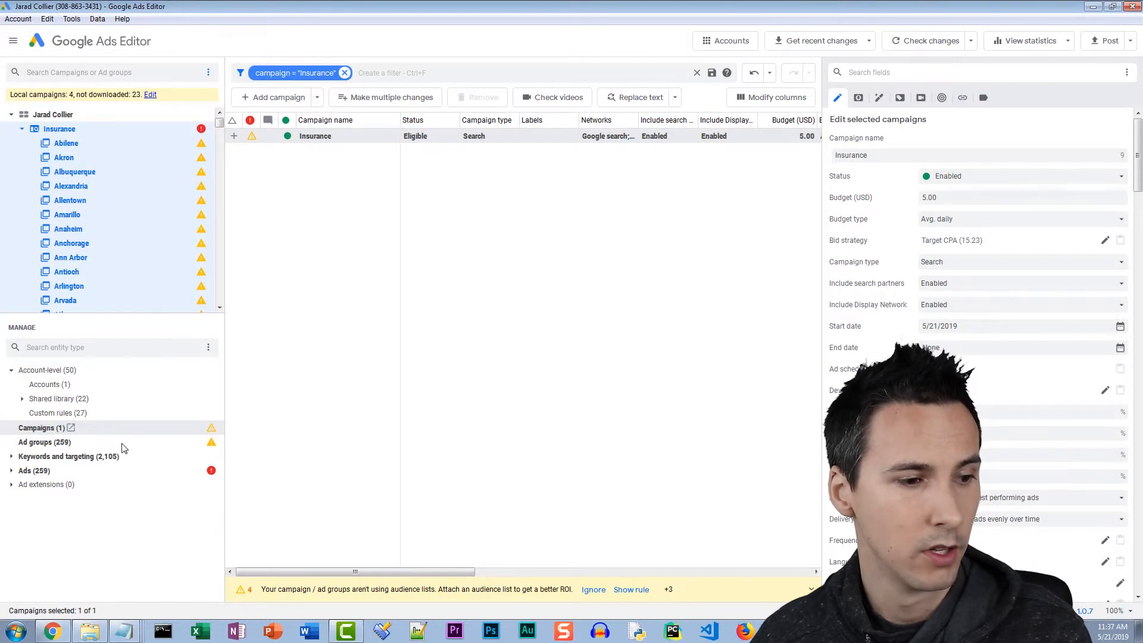
{"action": "left_click", "coordinate": [94, 473]}
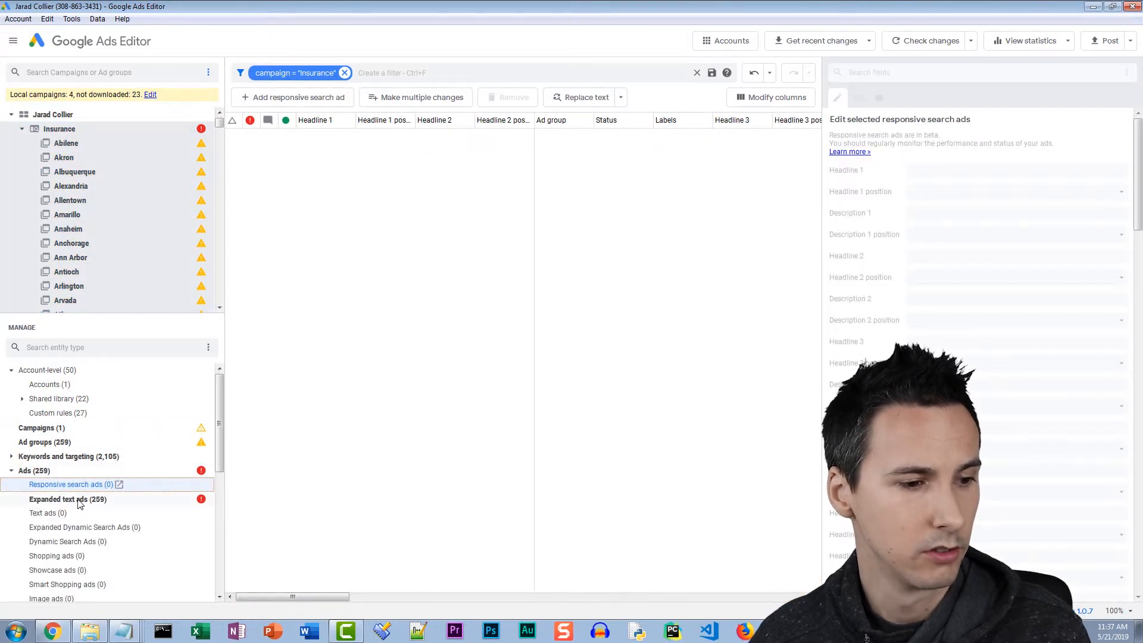
{"action": "left_click", "coordinate": [81, 501]}
{"action": "left_click", "coordinate": [252, 124]}
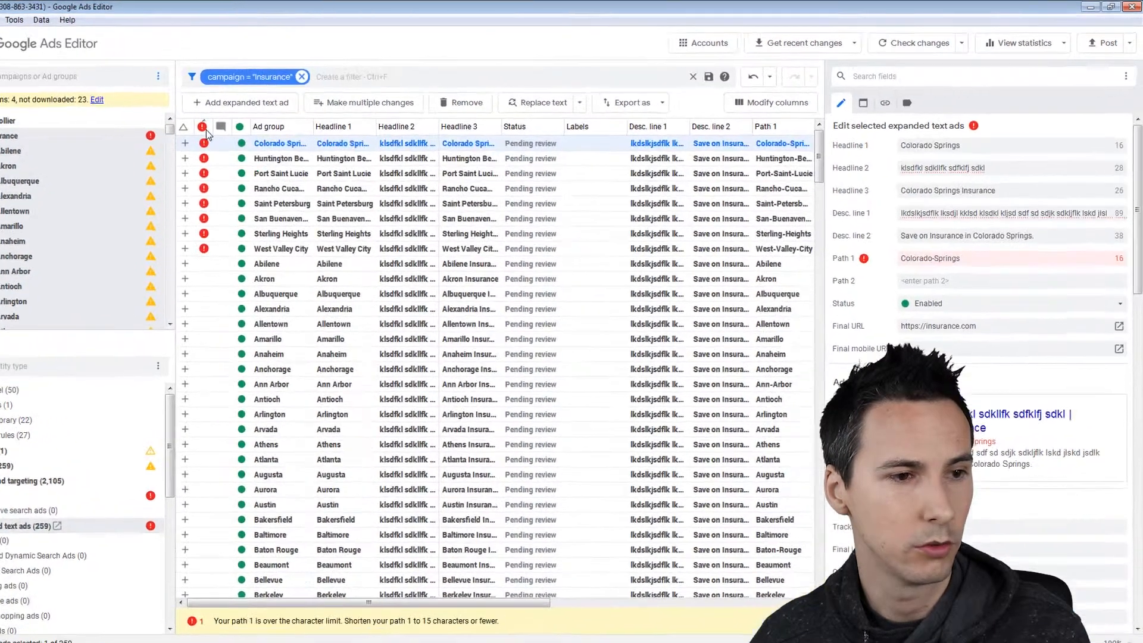
- Widen the Ad group, Headline 1 and Headline 3 columns of the expanded text ads list so the full city texts fit
{"action": "left_click", "coordinate": [381, 149]}
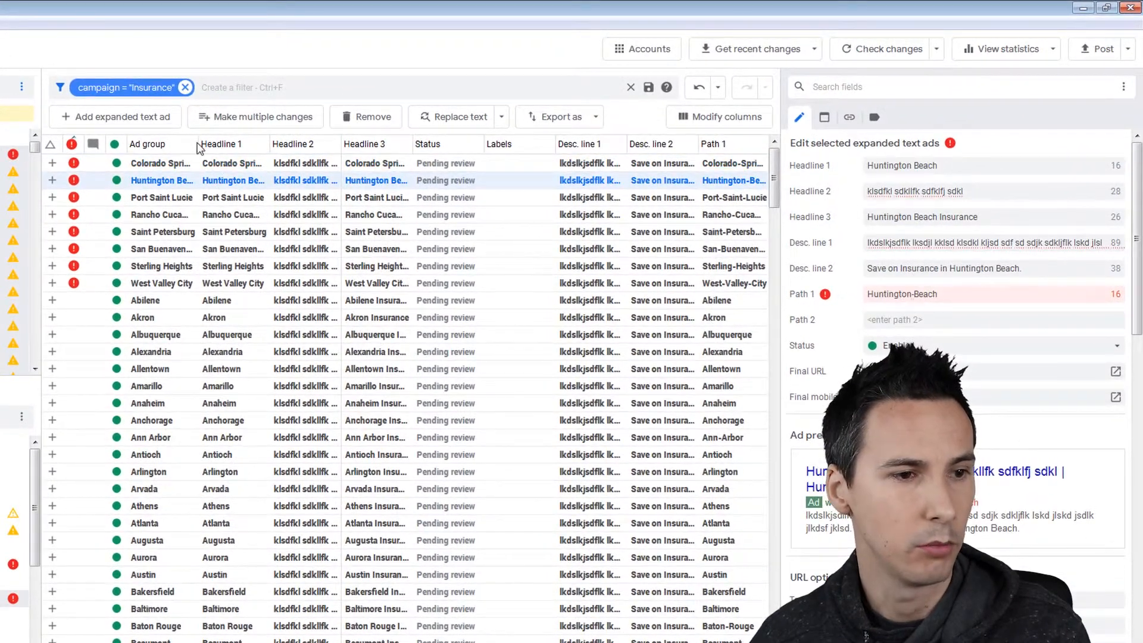
{"action": "left_click_drag", "start_coordinate": [199, 145], "coordinate": [285, 160]}
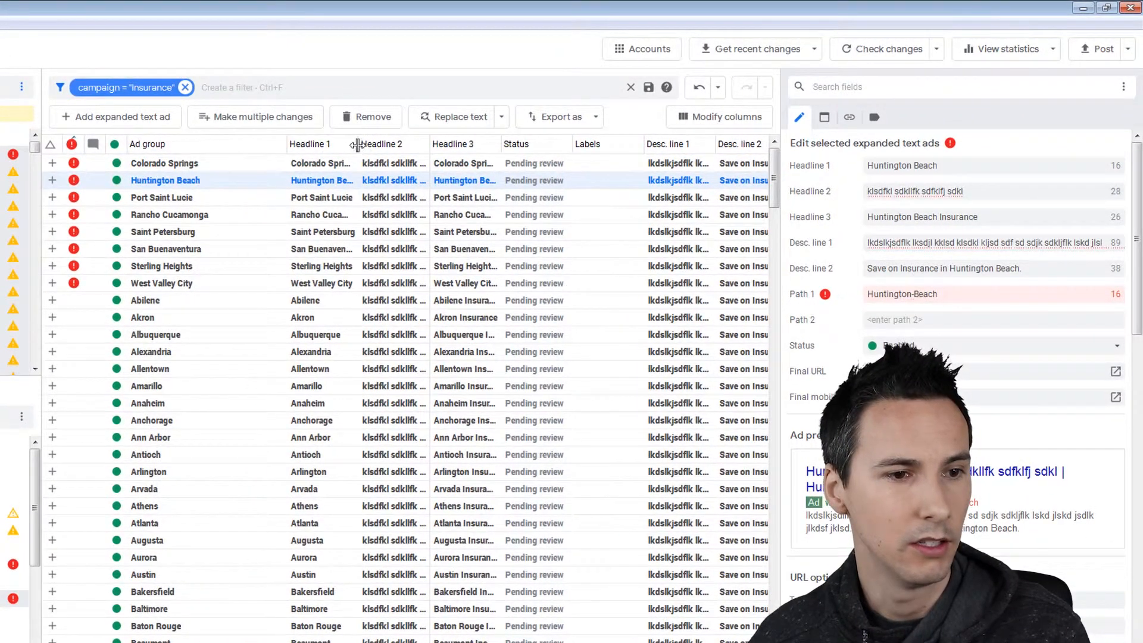
{"action": "left_click_drag", "start_coordinate": [359, 145], "coordinate": [428, 151]}
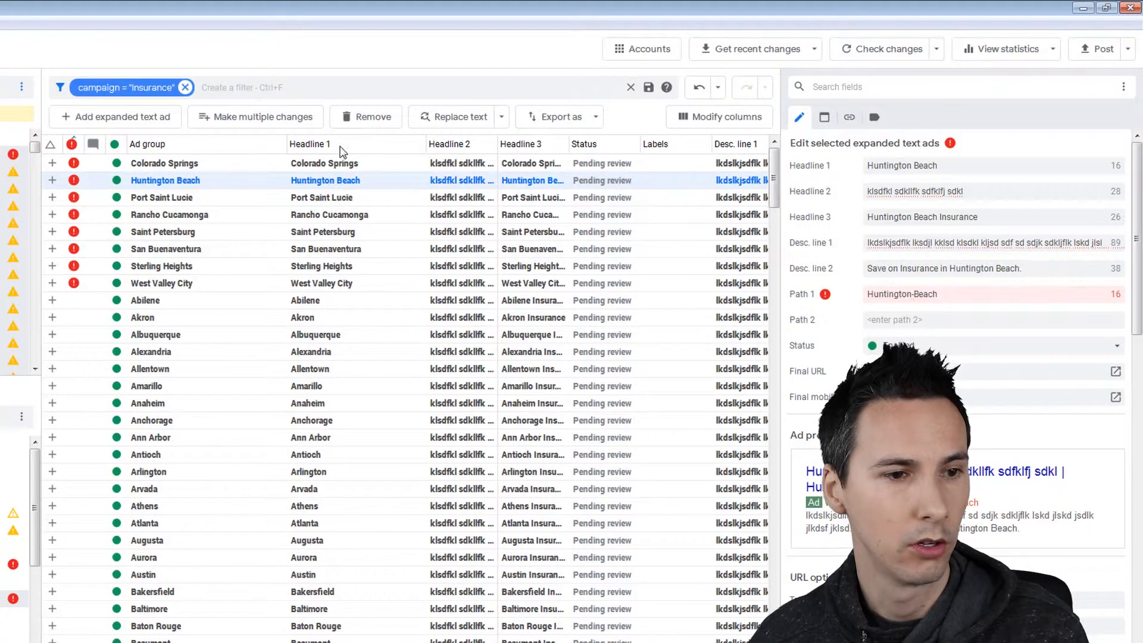
{"action": "left_click_drag", "start_coordinate": [288, 144], "coordinate": [234, 146]}
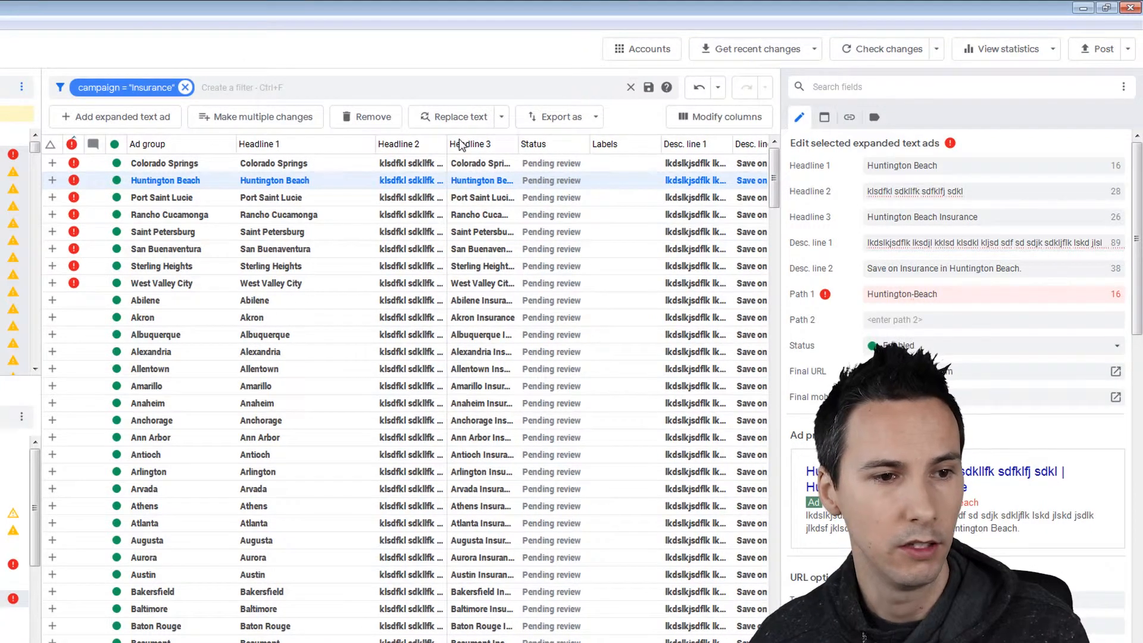
{"action": "left_click_drag", "start_coordinate": [518, 143], "coordinate": [632, 146]}
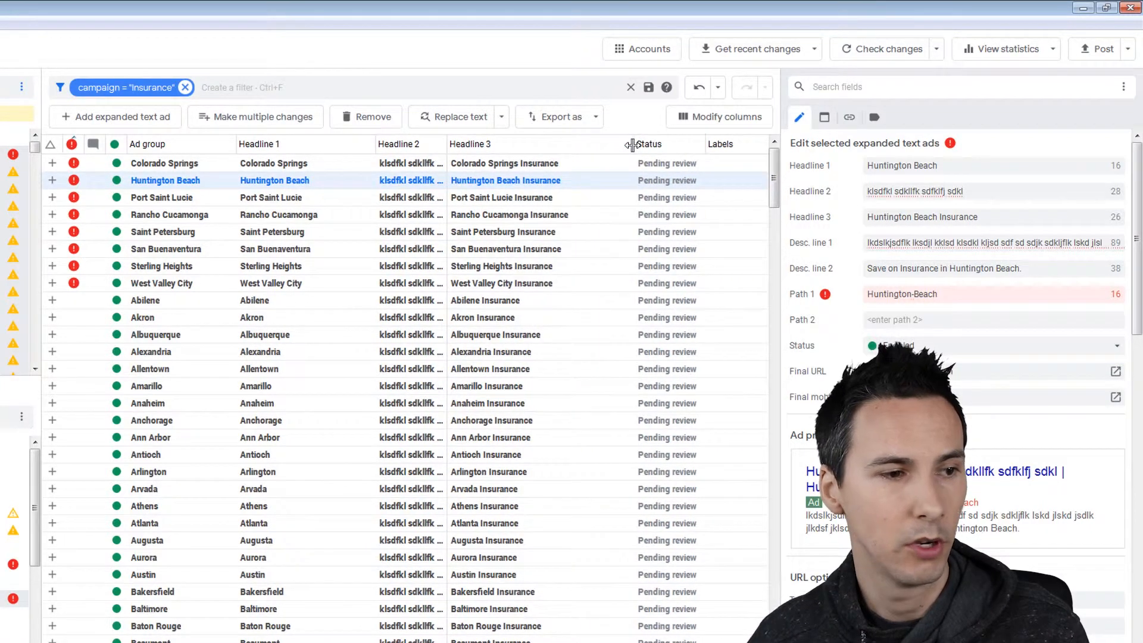
- Examine the Path 1 error on the Saint Petersburg ad among the erroneous expanded text ads
{"action": "left_click", "coordinate": [359, 216]}
{"action": "left_click", "coordinate": [541, 232]}
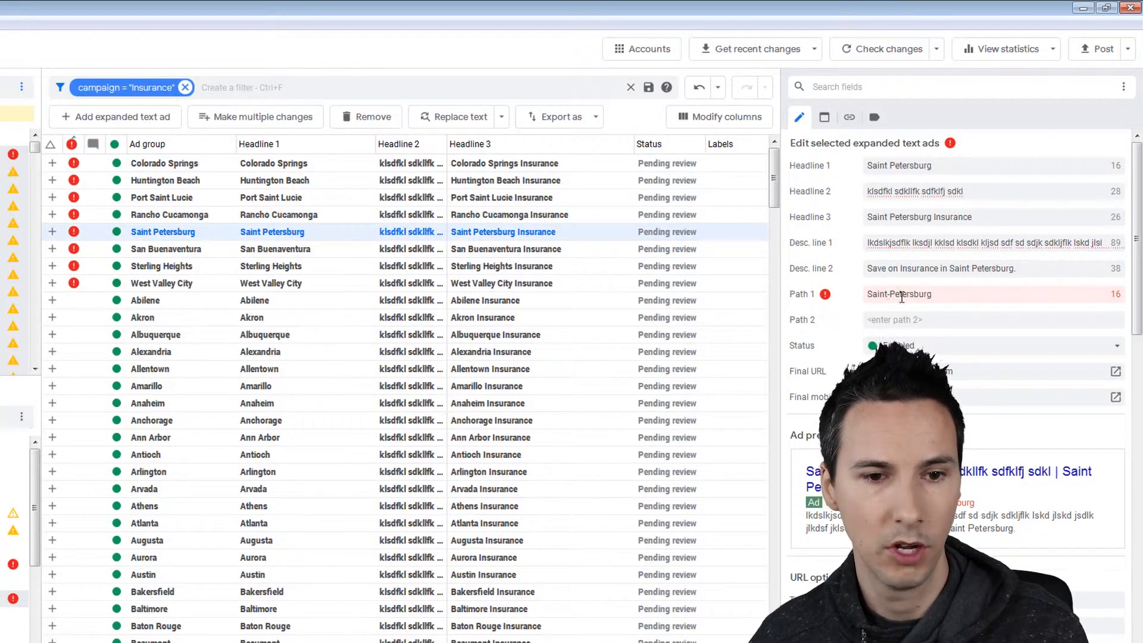
{"action": "left_click", "coordinate": [969, 294]}
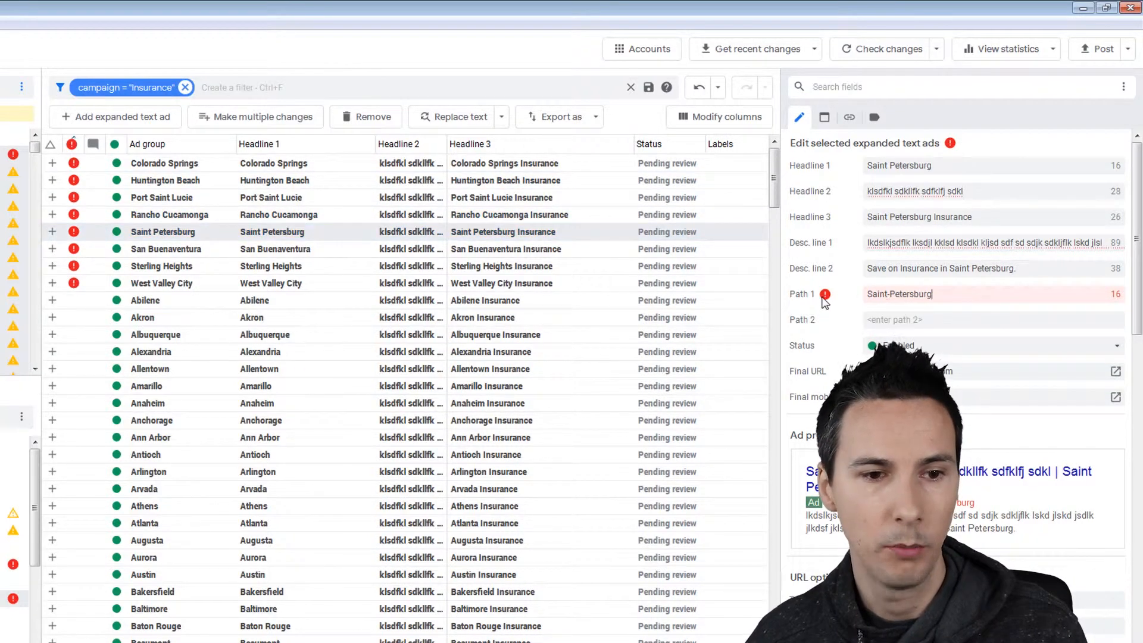
{"action": "left_click", "coordinate": [516, 268]}
{"action": "left_click", "coordinate": [532, 232]}
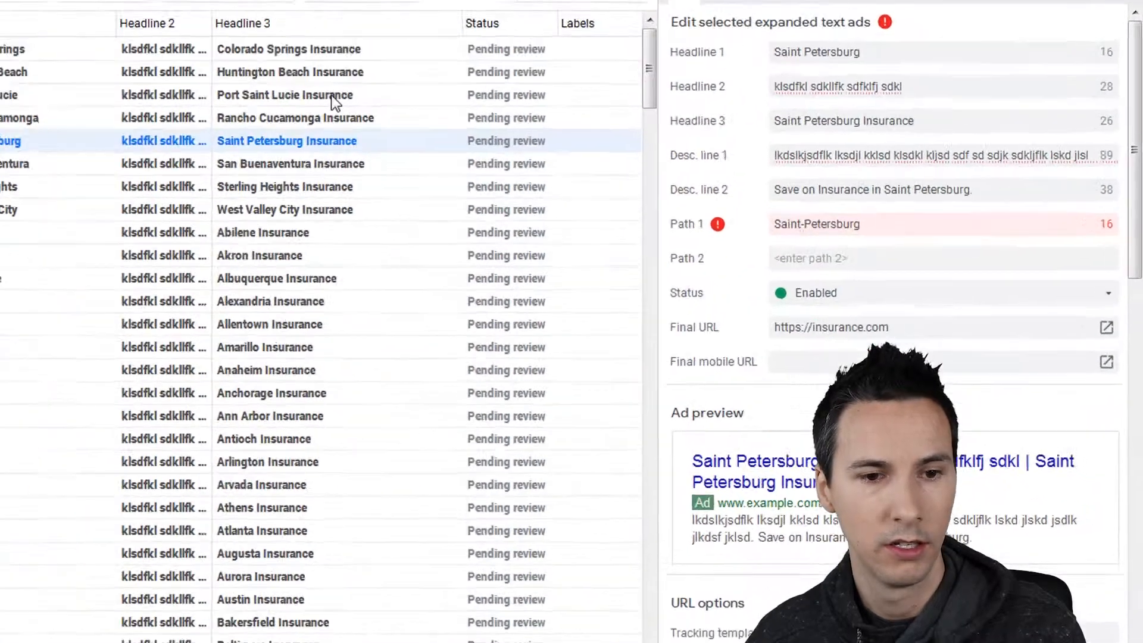
- Select the Colorado Springs ad among the erroneous ads and open its Path 1 for editing
{"action": "left_click", "coordinate": [536, 198]}
{"action": "left_click", "coordinate": [536, 181]}
{"action": "left_click", "coordinate": [535, 164]}
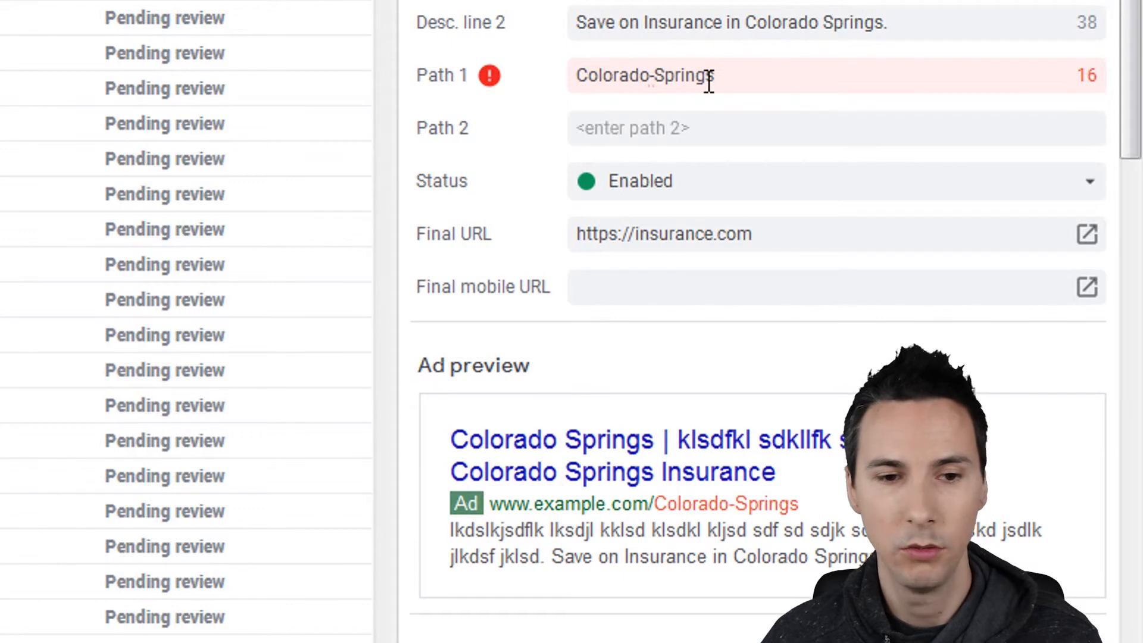
{"action": "left_click", "coordinate": [654, 76]}
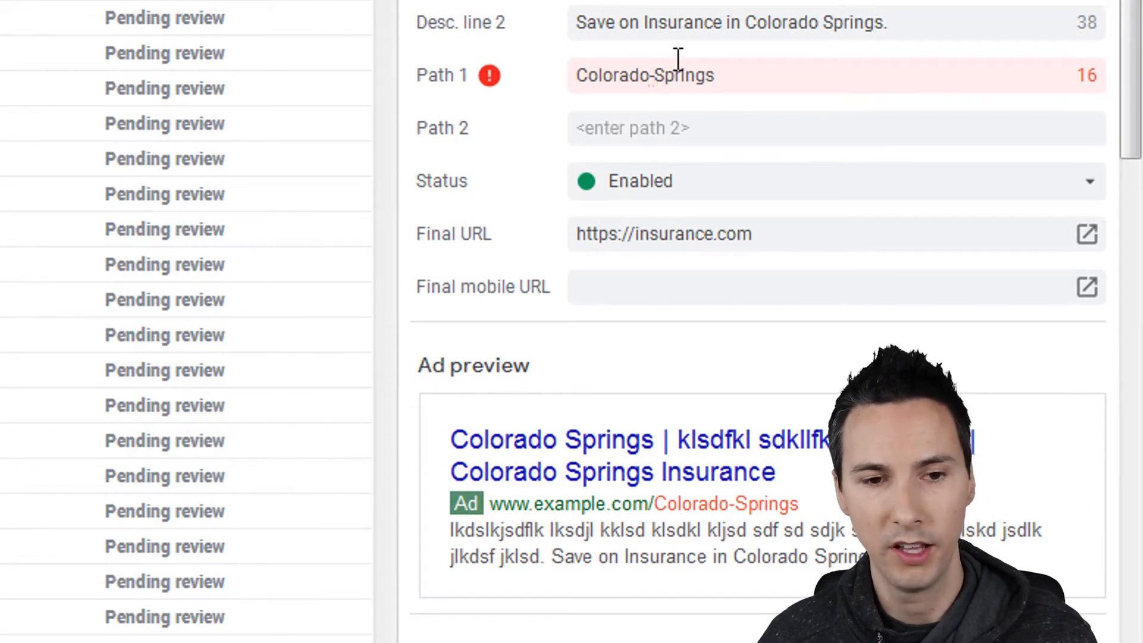